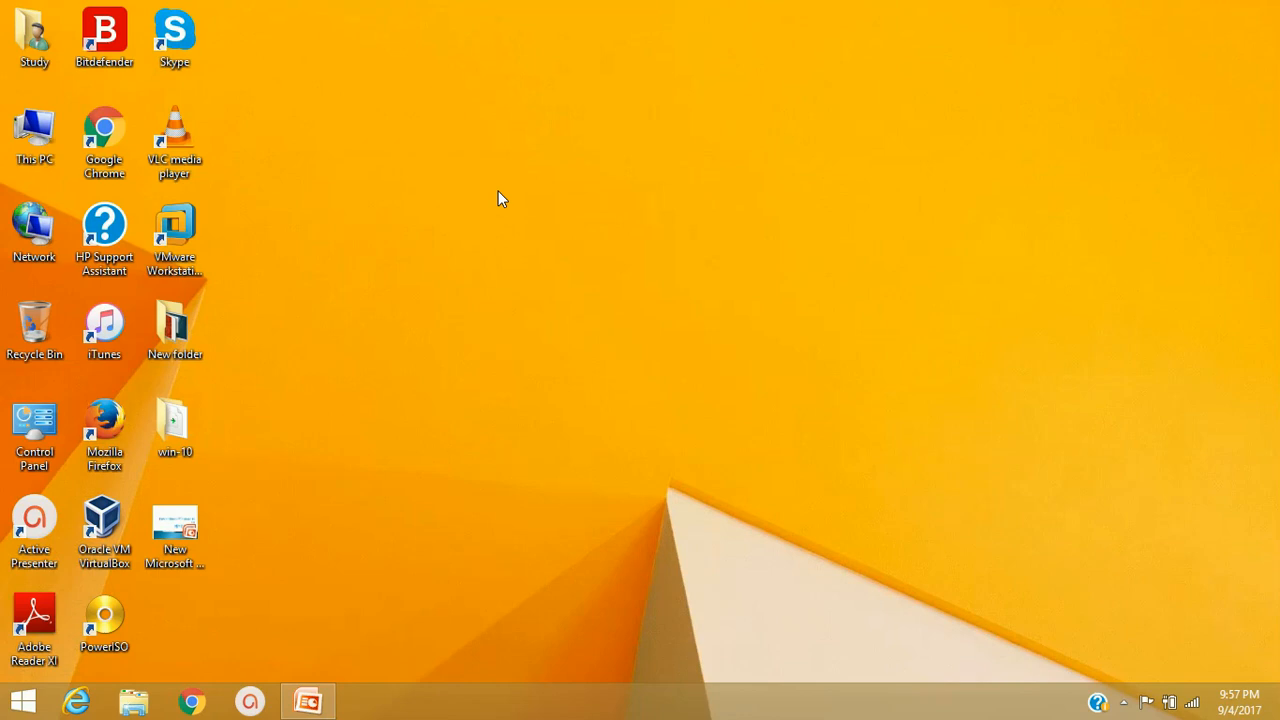
# Launch appwiz.cpl from the Run prompt and scroll the installed programs list
pyautogui.press('super+r')
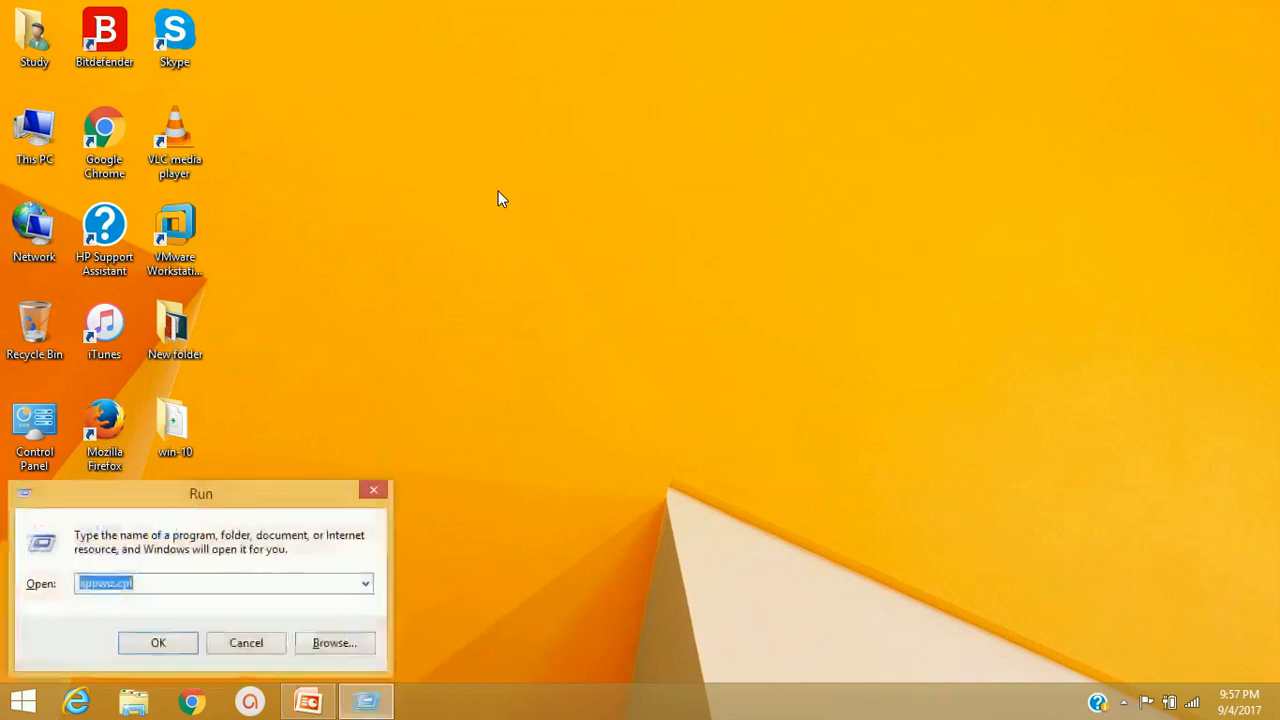
pyautogui.press('Return')
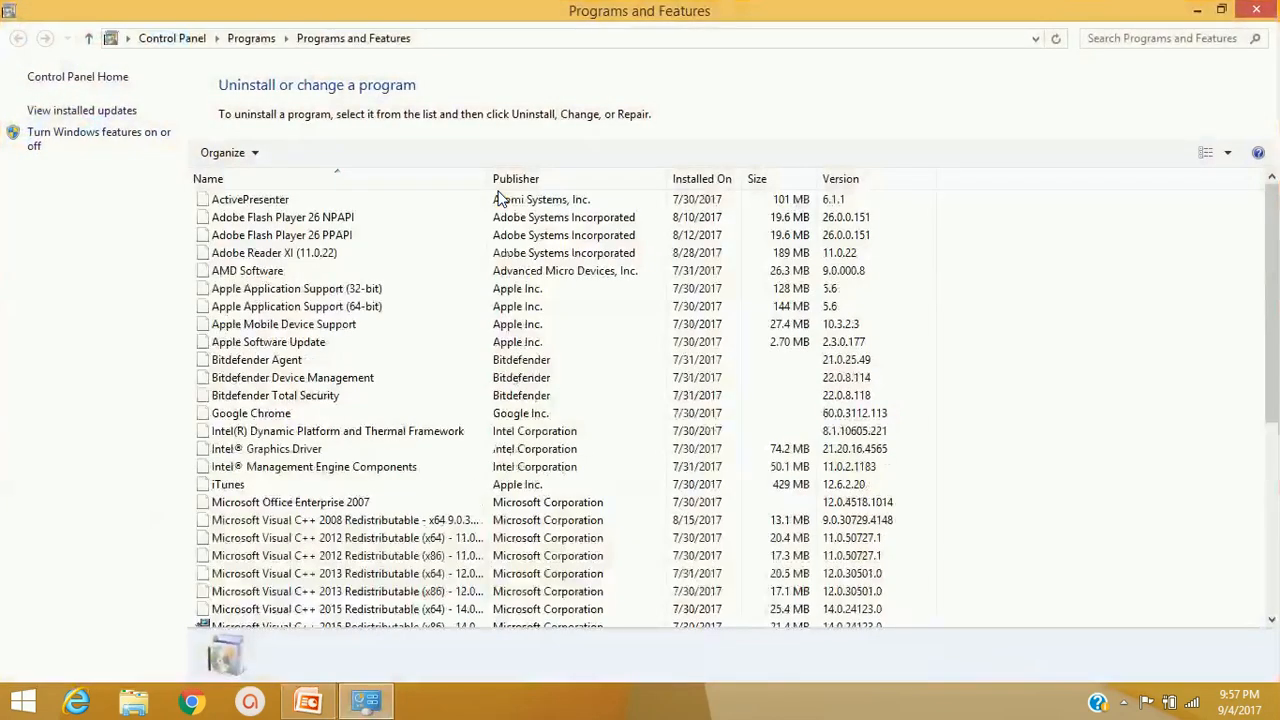
pyautogui.scroll(-2, 477, 237)
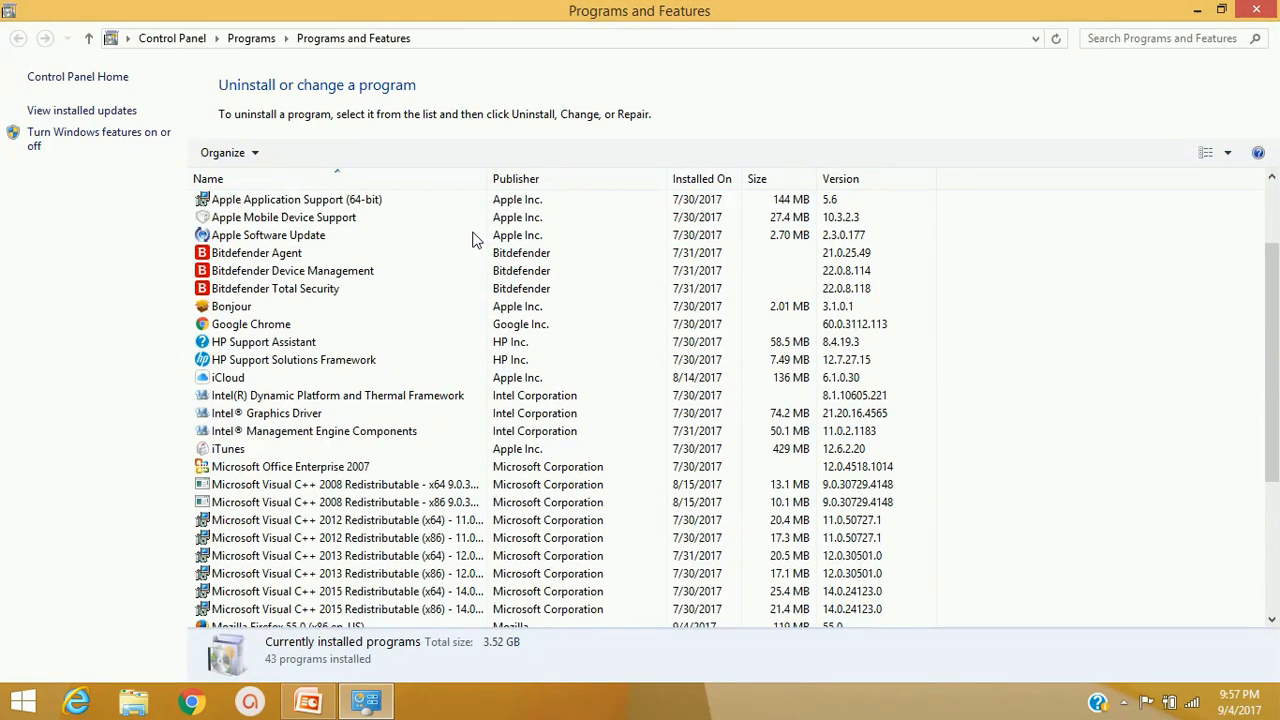
# In Windows Features, confirm Hyper-V Management Tools and Hyper-V Platform are both checked
pyautogui.click(90, 137)
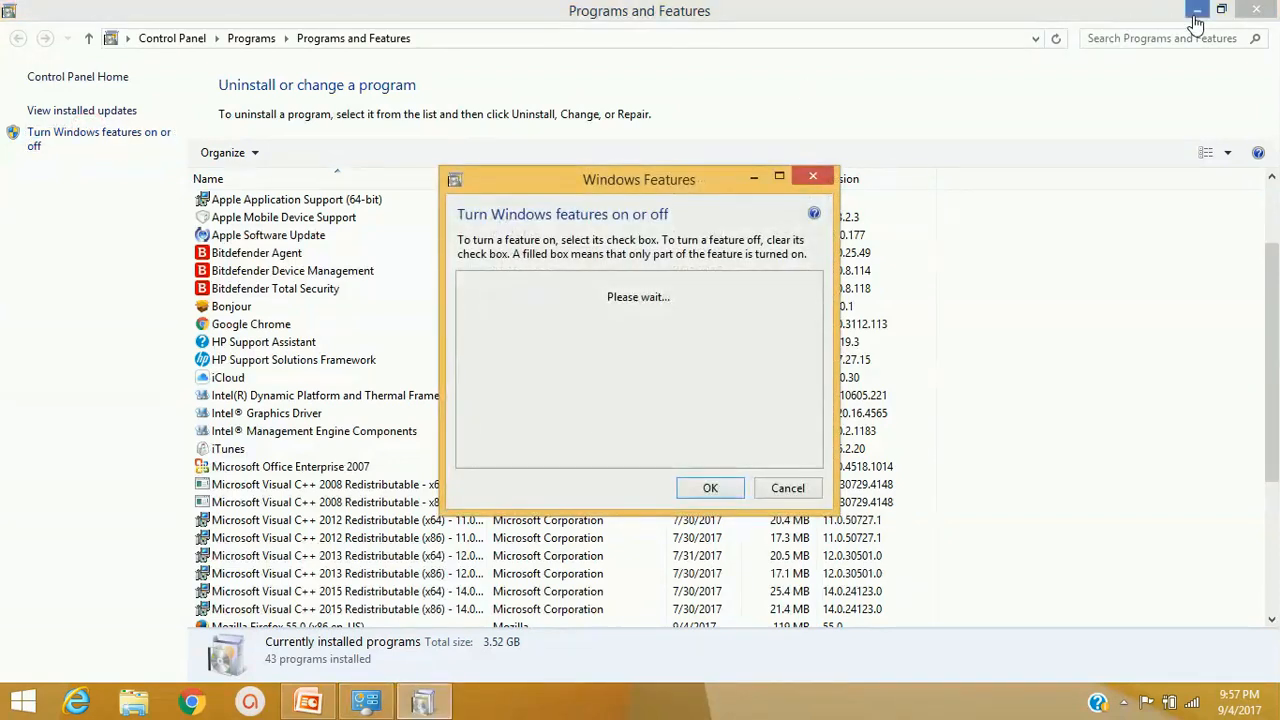
pyautogui.click(1195, 16)
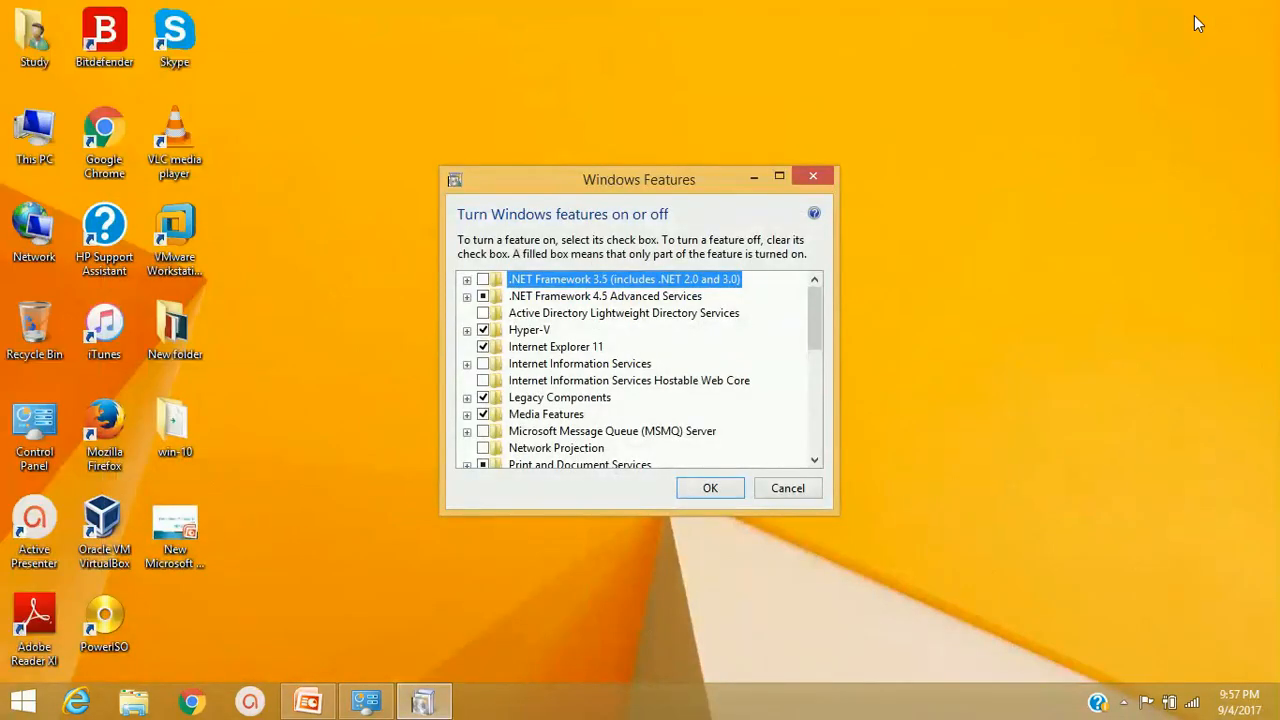
pyautogui.click(467, 331)
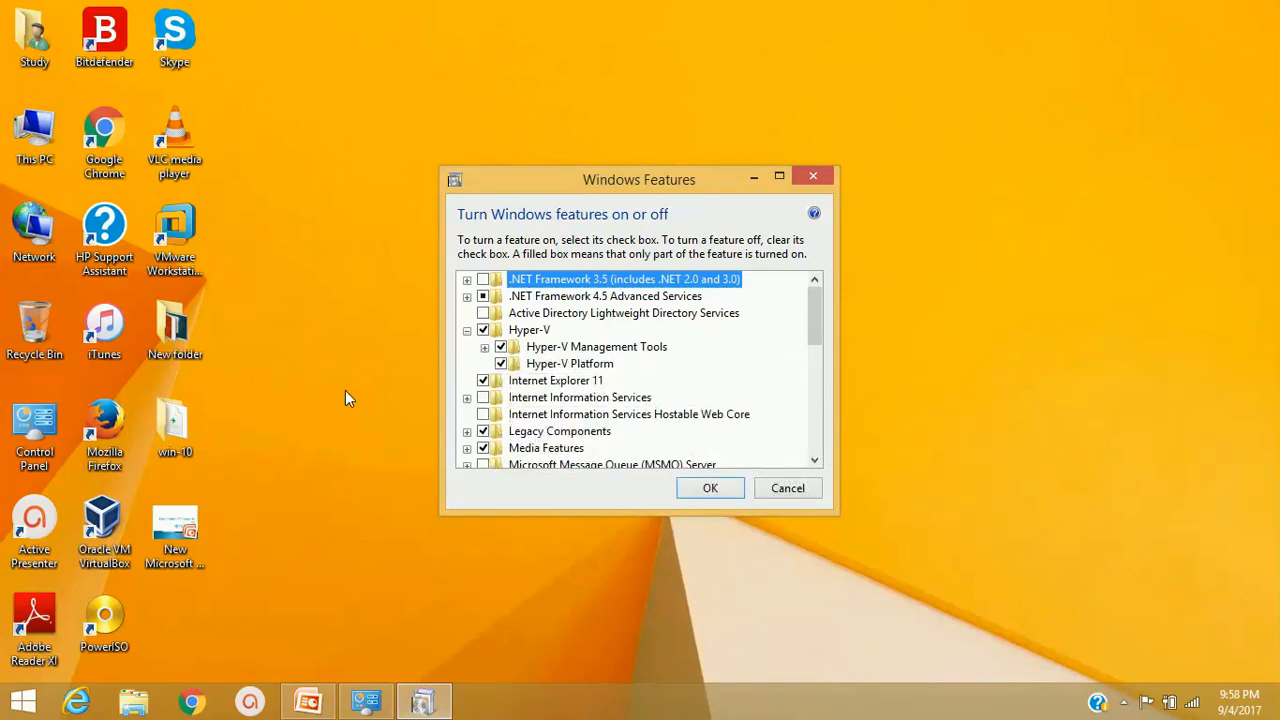
pyautogui.click(710, 488)
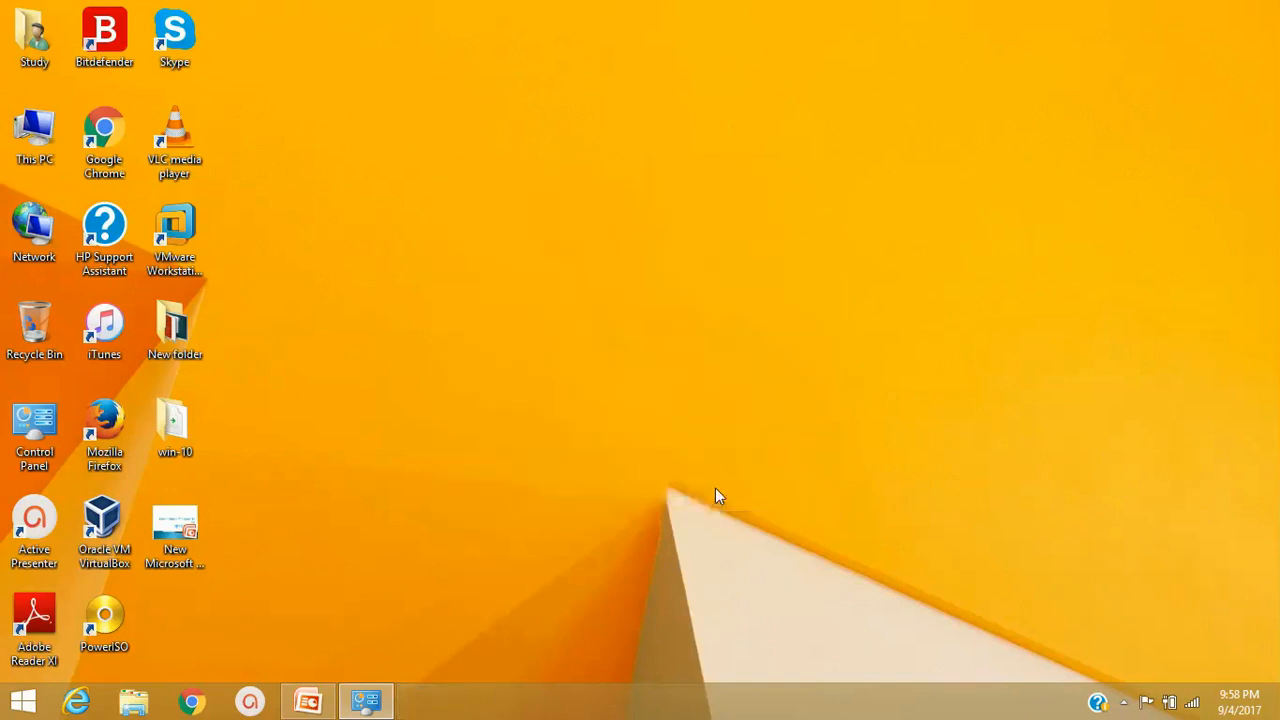
# Refresh the desktop and close the Programs and Features window
pyautogui.rightClick(531, 211)
pyautogui.click(590, 296)
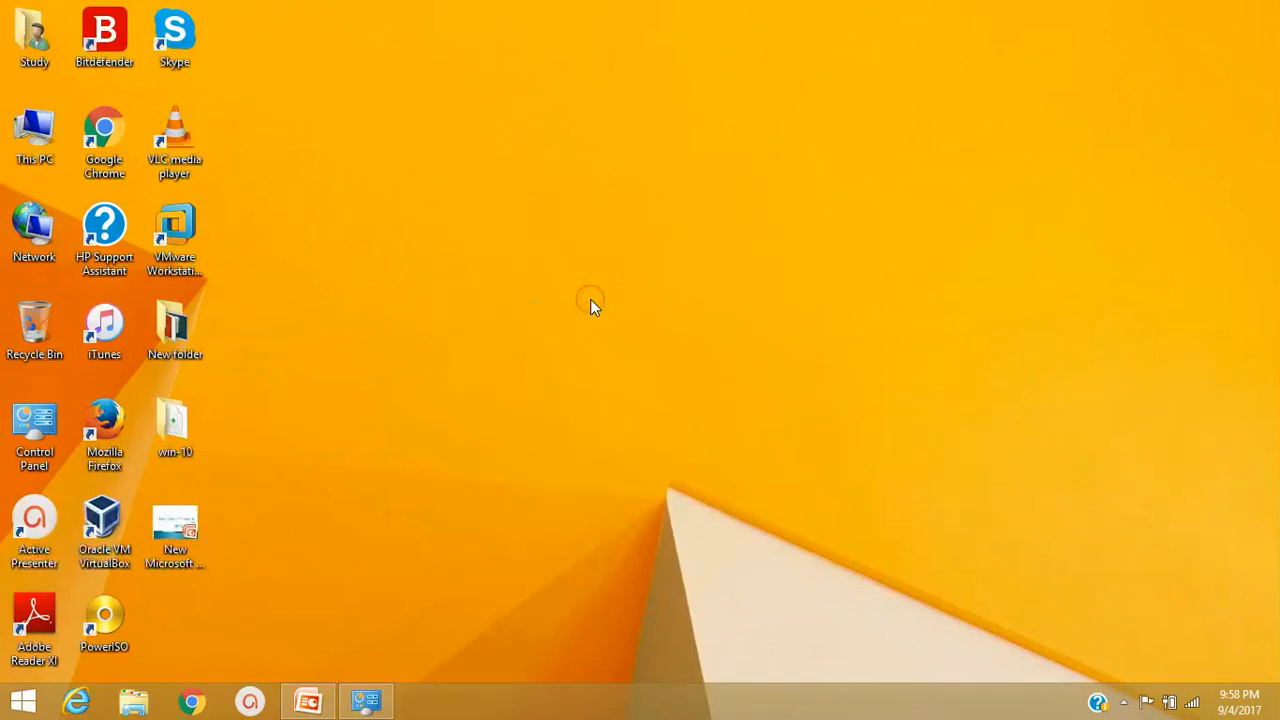
pyautogui.click(366, 701)
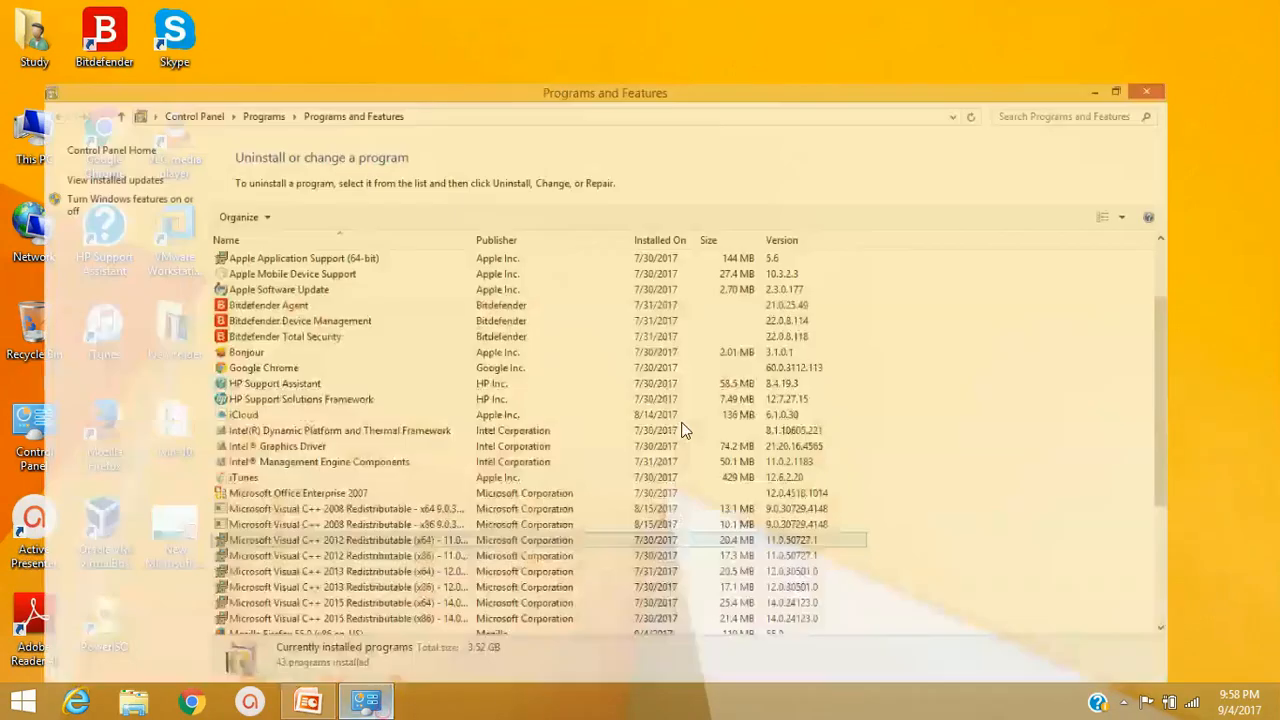
pyautogui.click(1256, 10)
# Refresh the desktop again and search the Start screen for 'hyper'
pyautogui.rightClick(686, 129)
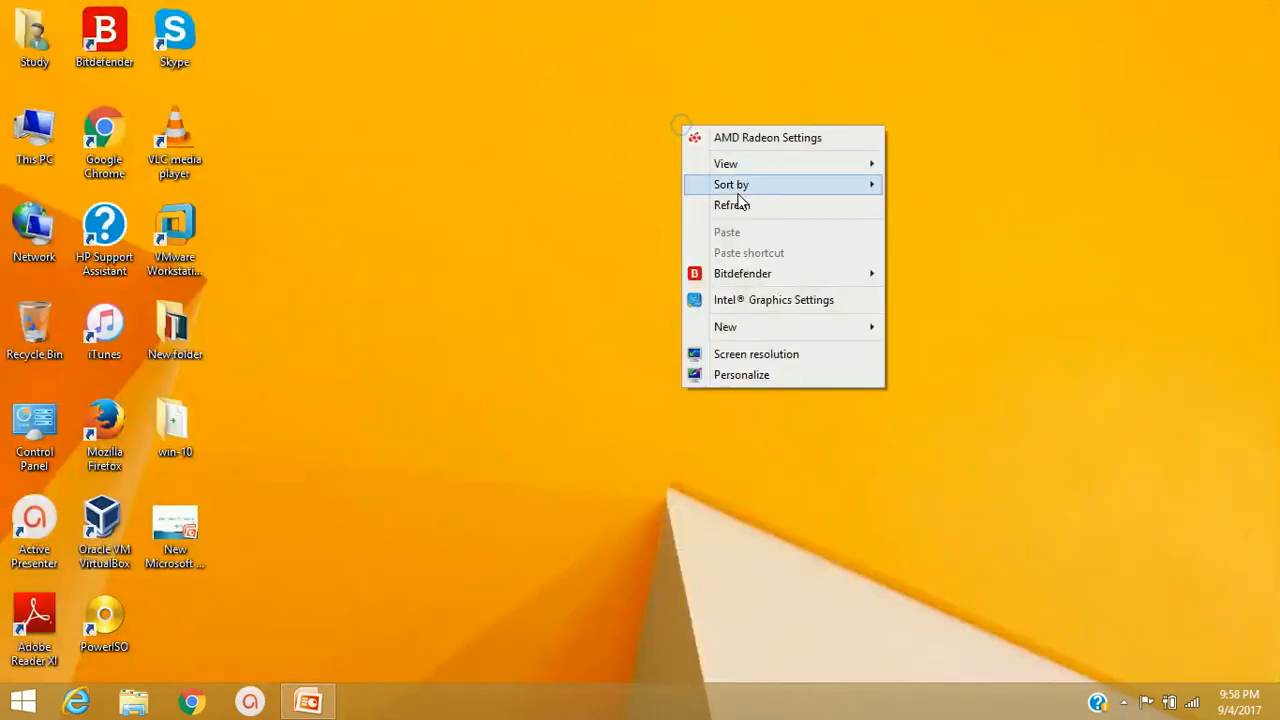
pyautogui.click(738, 207)
pyautogui.press('super')
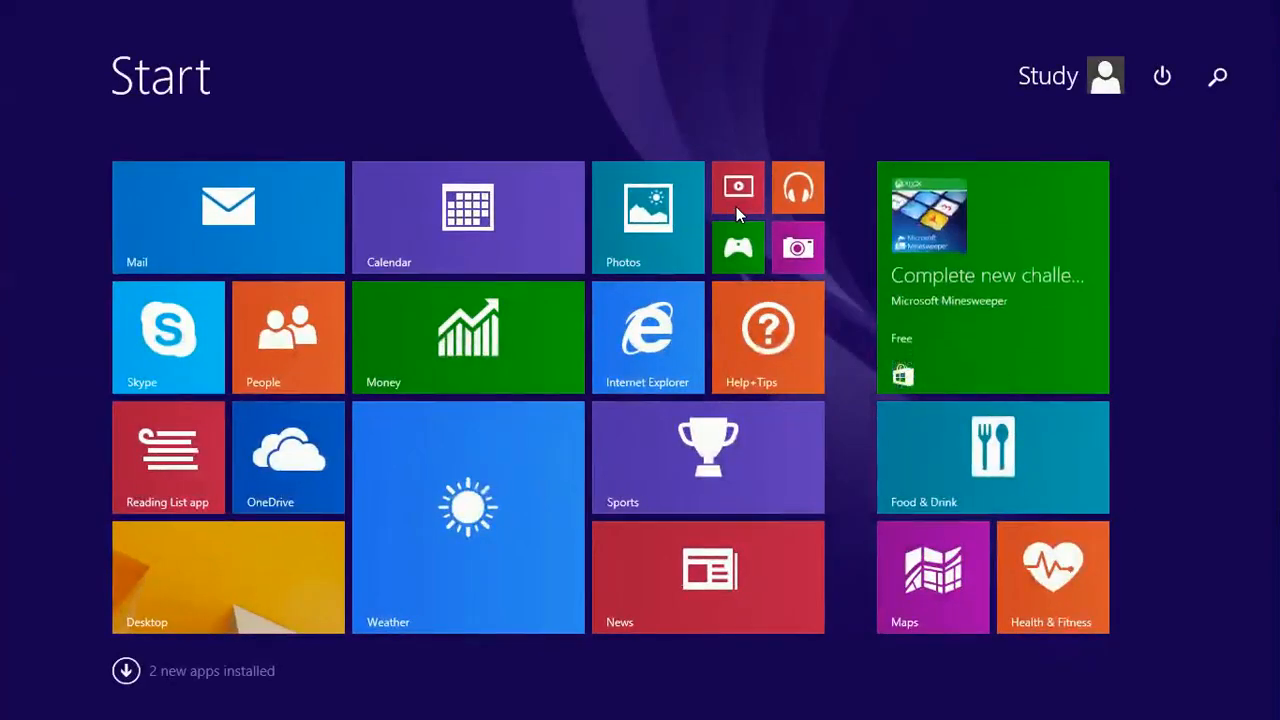
pyautogui.write('hyper-V Manager')
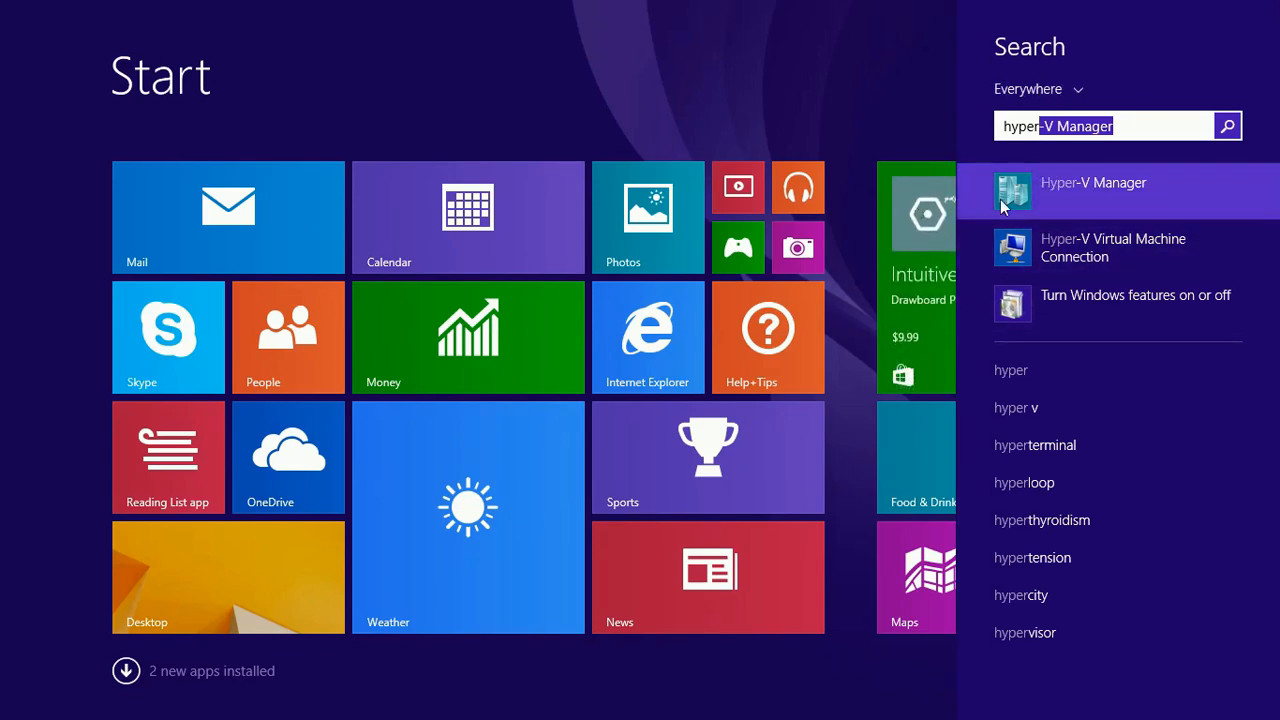
# Launch Hyper-V Manager and start the New Virtual Machine Wizard on host NUX
pyautogui.click(1061, 190)
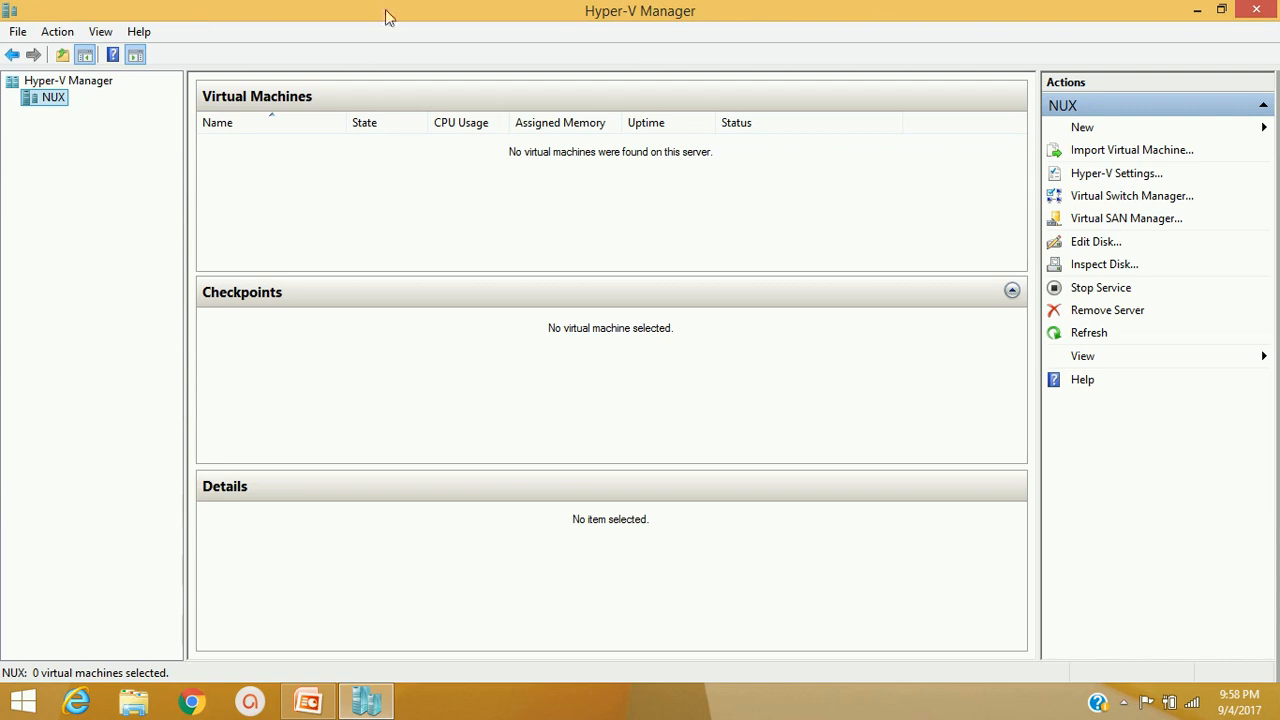
pyautogui.rightClick(47, 107)
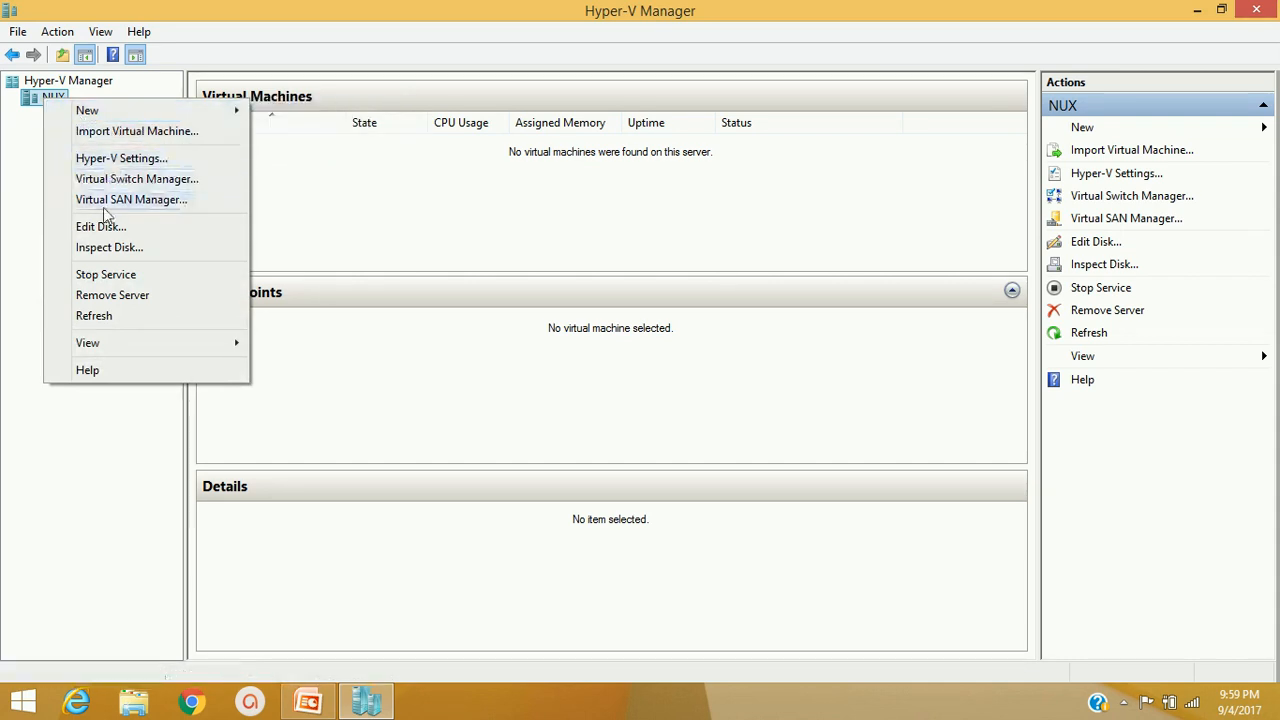
pyautogui.moveTo(86, 109)
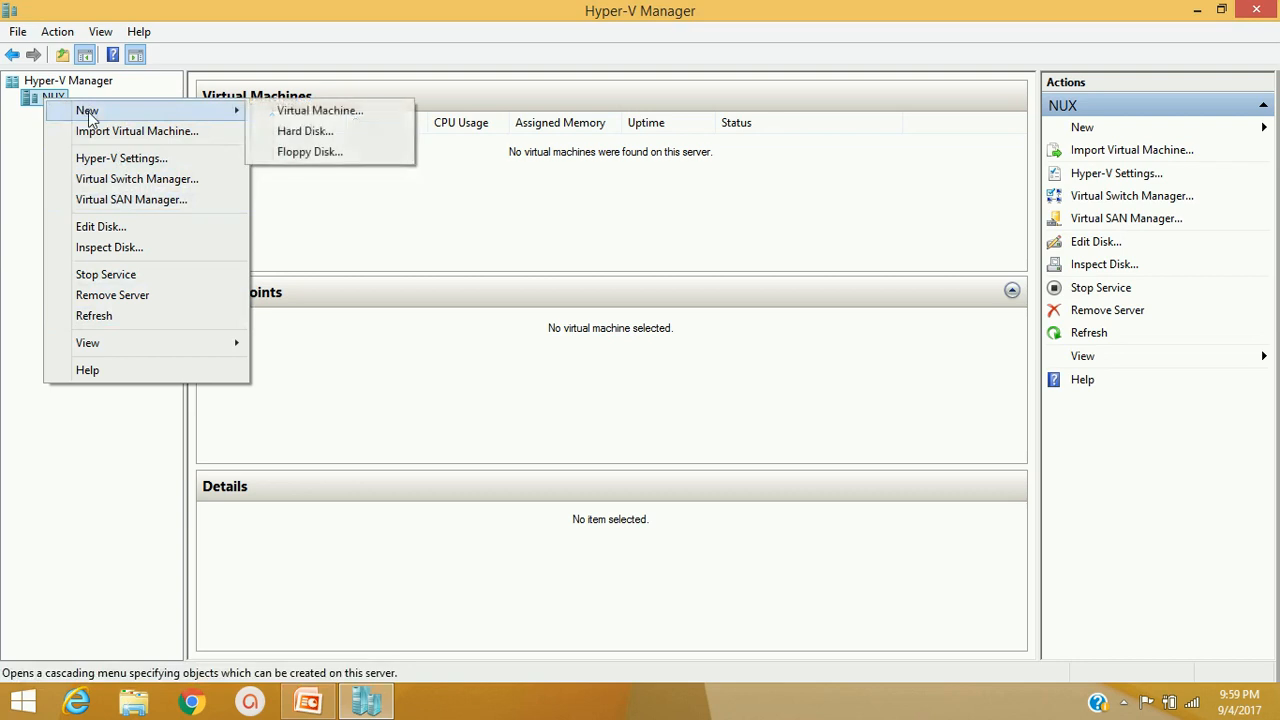
pyautogui.click(328, 110)
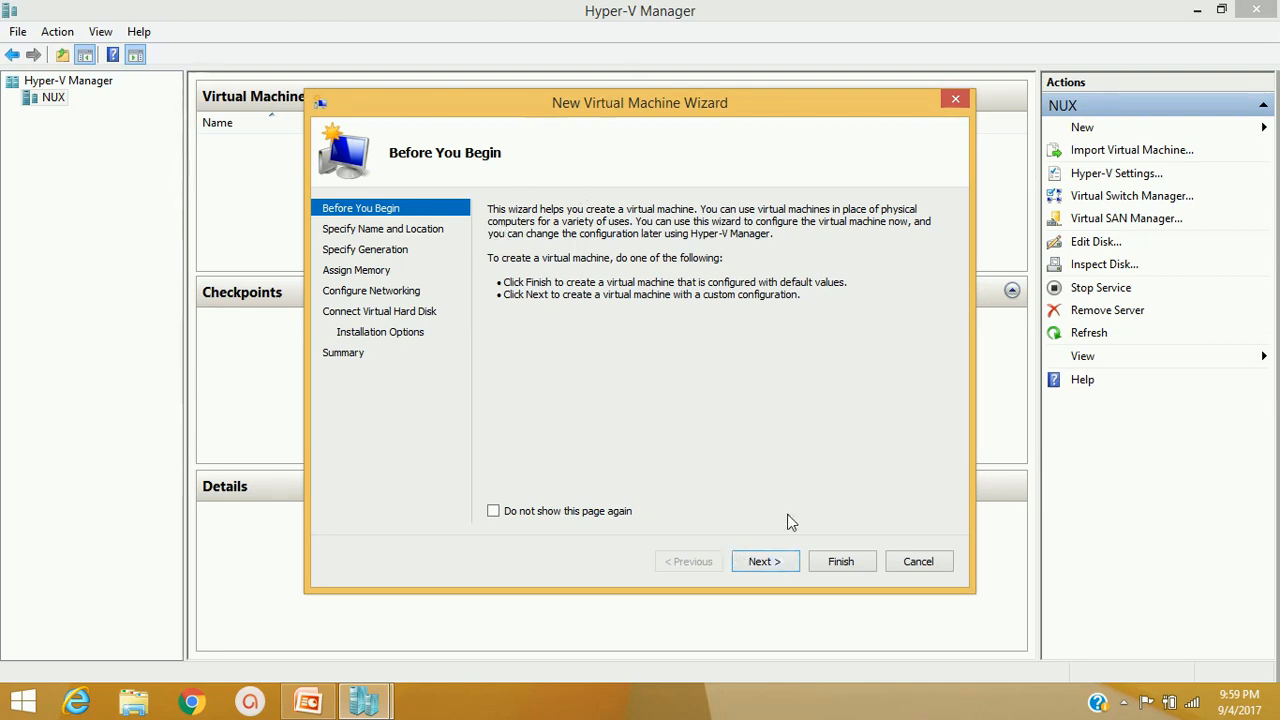
# Replace the default VM name with win-10-64bit and continue to Specify Generation
pyautogui.click(765, 562)
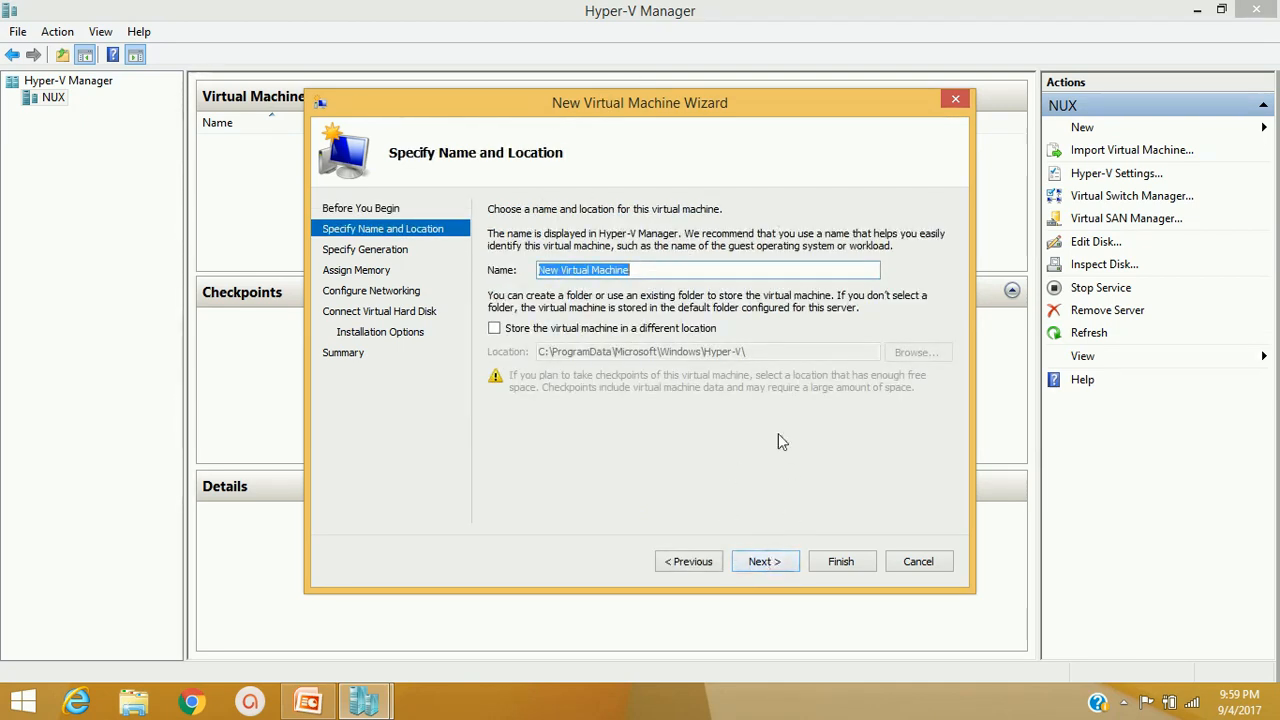
pyautogui.click(665, 273)
pyautogui.press('BackSpace')
pyautogui.press('BackSpace')
pyautogui.press('BackSpace')
pyautogui.press('BackSpace')
pyautogui.press('BackSpace')
pyautogui.press('BackSpace')
pyautogui.press('BackSpace')
pyautogui.press('BackSpace')
pyautogui.press('BackSpace')
pyautogui.press('BackSpace')
pyautogui.press('BackSpace')
pyautogui.press('BackSpace')
pyautogui.press('BackSpace')
pyautogui.press('BackSpace')
pyautogui.press('BackSpace')
pyautogui.press('BackSpace')
pyautogui.press('BackSpace')
pyautogui.press('BackSpace')
pyautogui.write('win-')
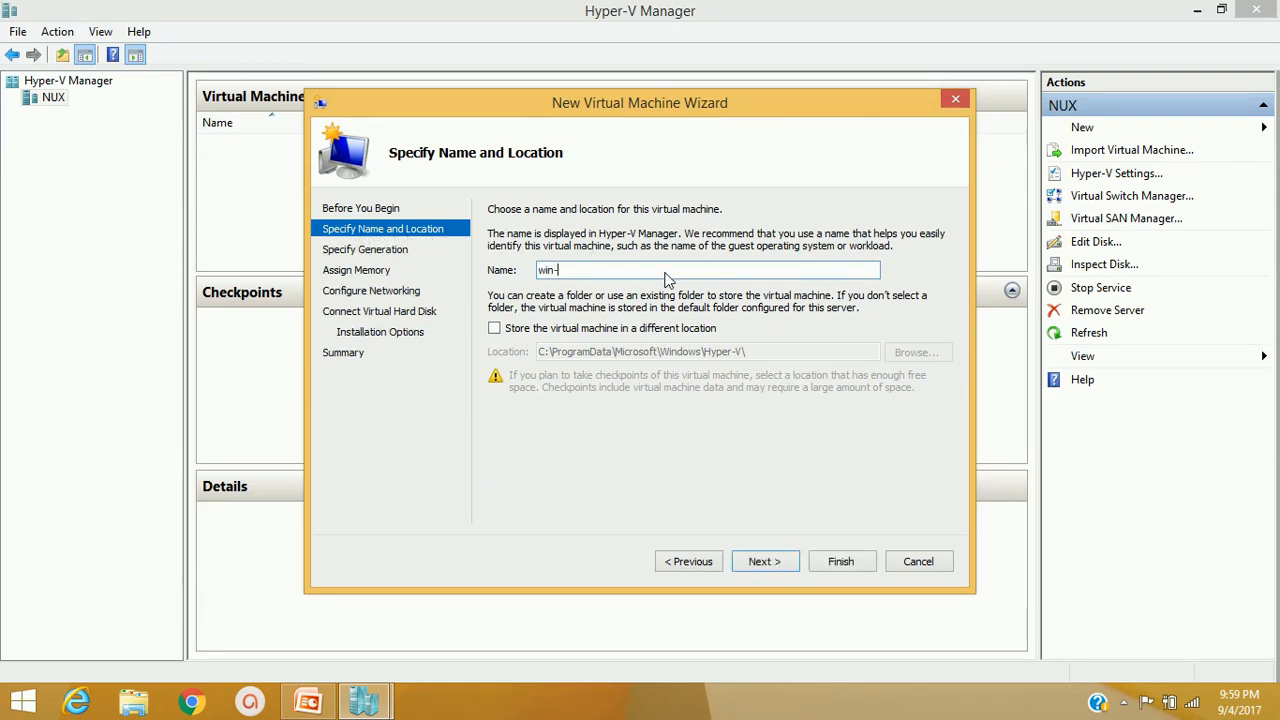
pyautogui.write('10')
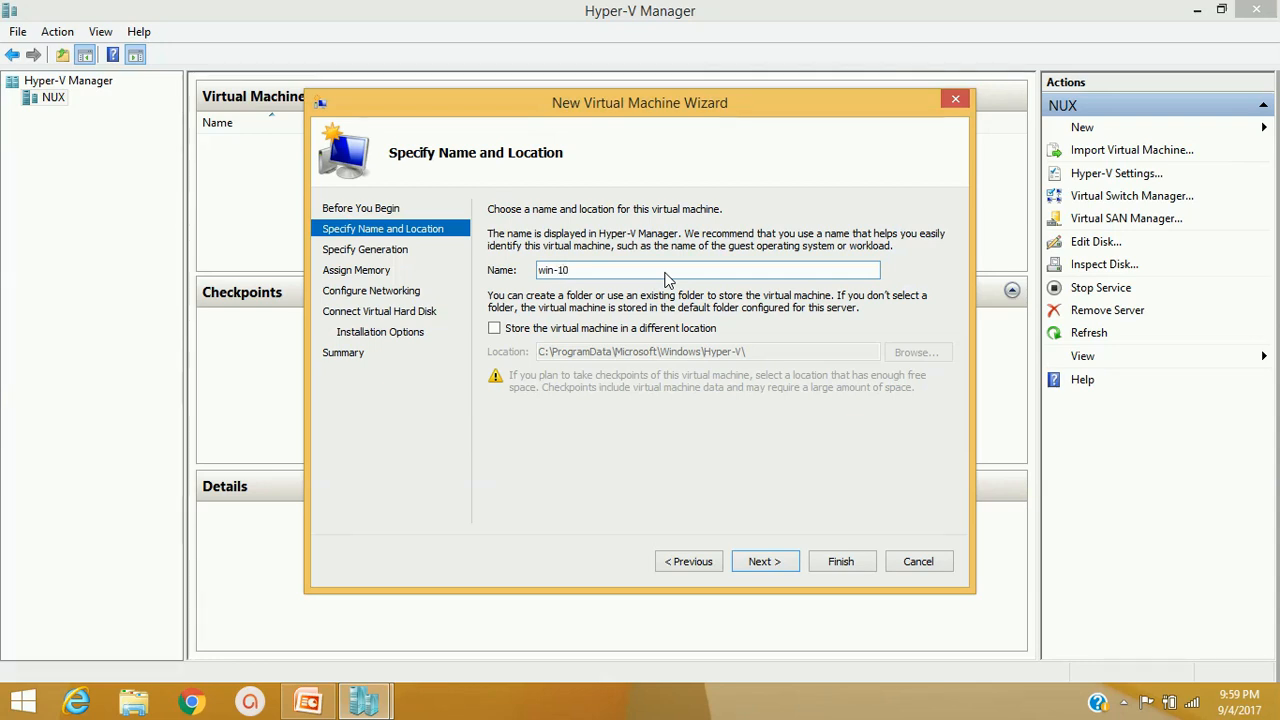
pyautogui.write('-64bit')
pyautogui.click(764, 563)
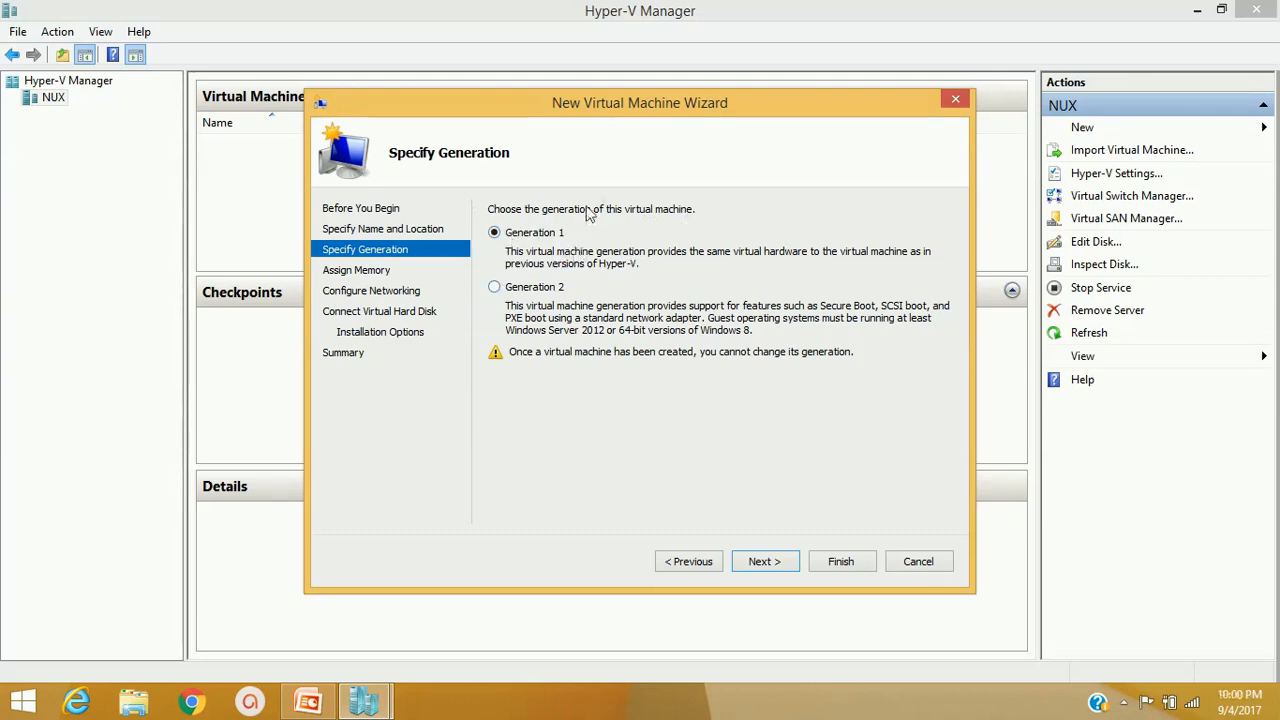
# Keep Generation 1, set 2048 MB startup memory, and leave the network Not Connected
pyautogui.click(766, 563)
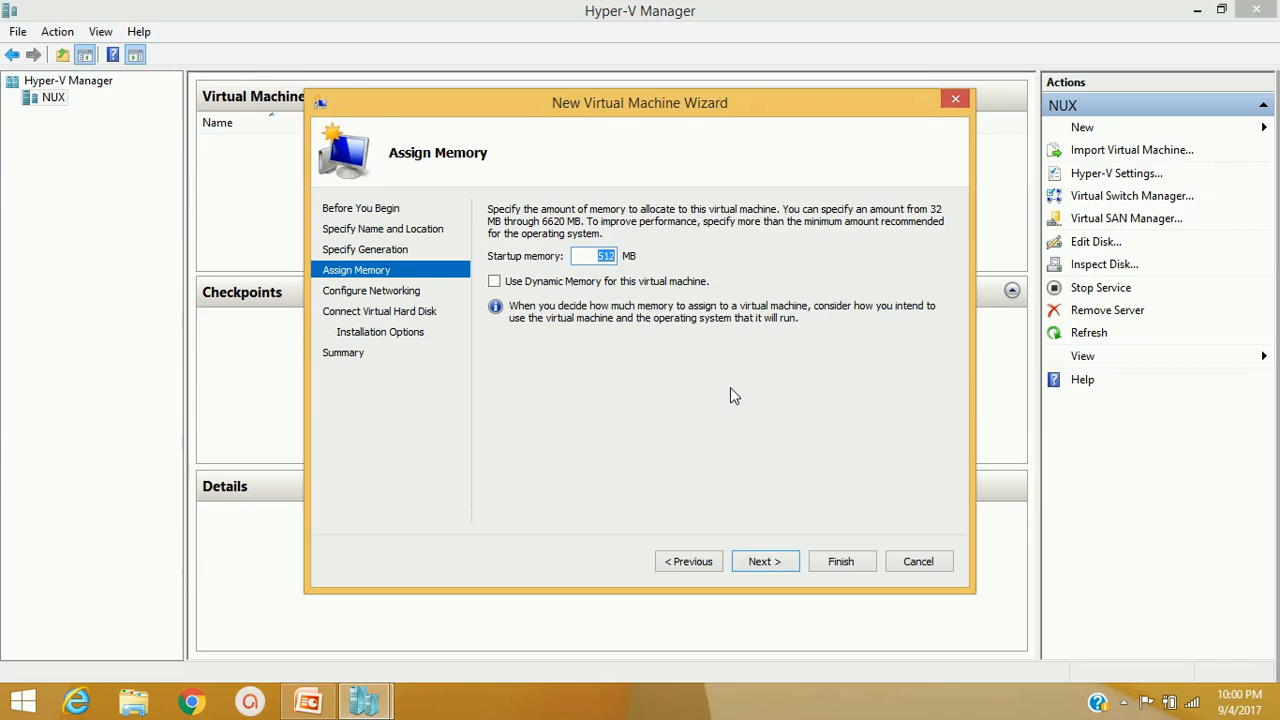
pyautogui.write('2048')
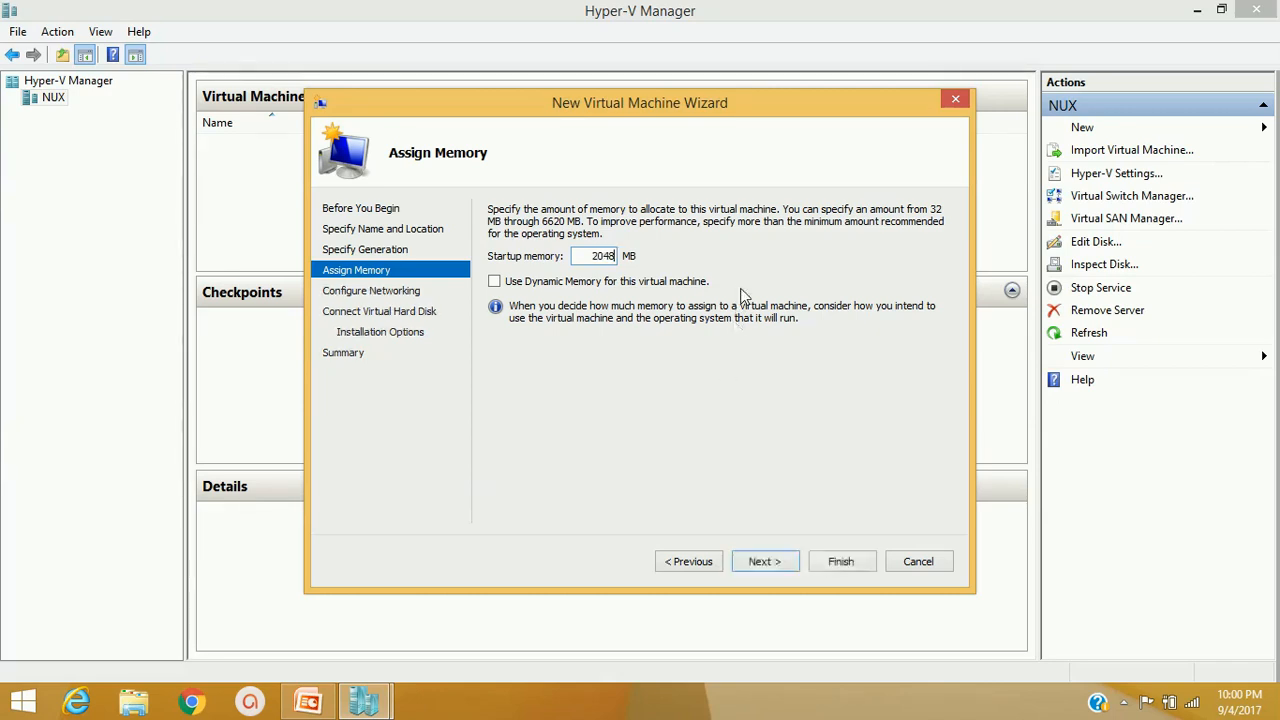
pyautogui.click(763, 562)
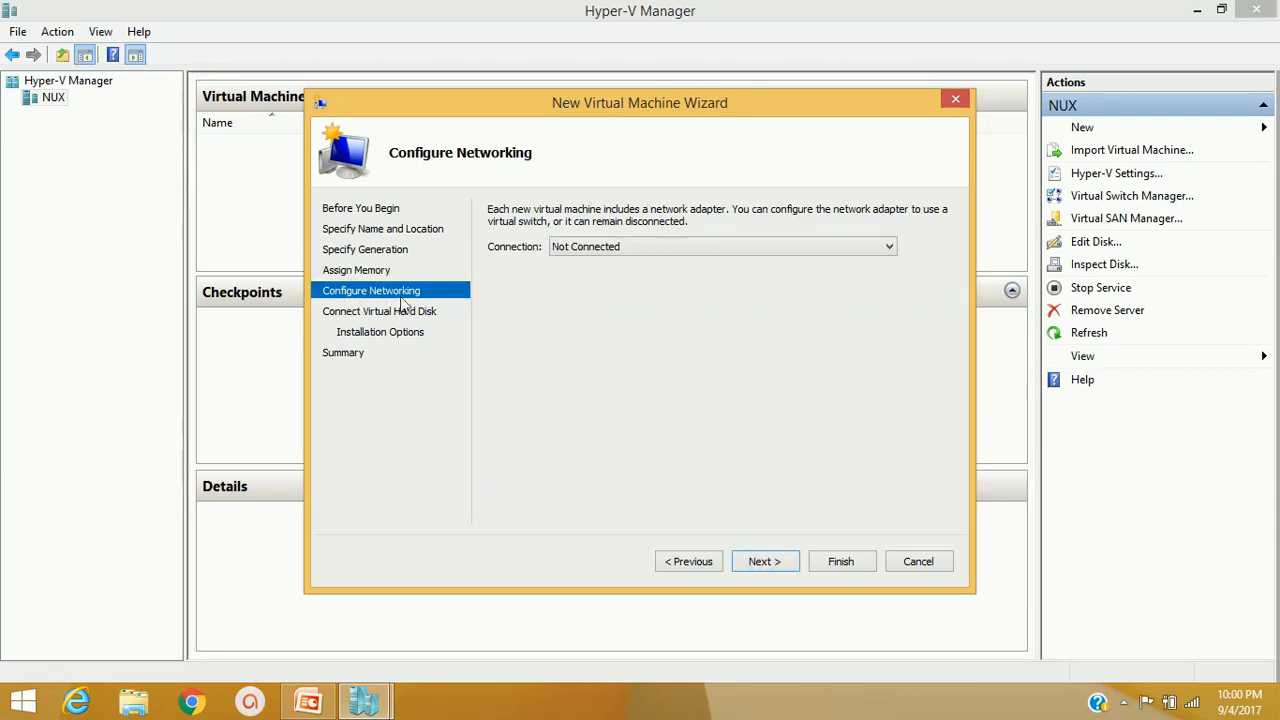
pyautogui.click(590, 247)
pyautogui.click(590, 250)
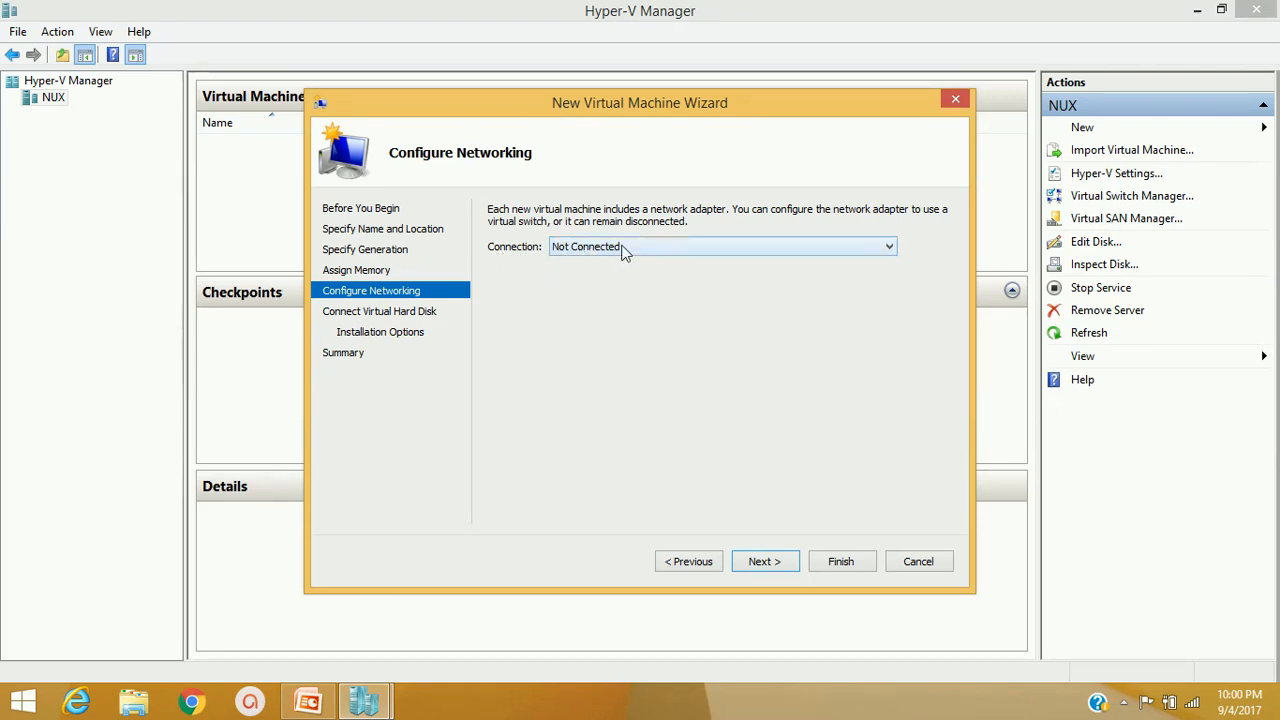
# Create a new 40 GB virtual hard disk named win-10-64bit.vhdx
pyautogui.click(760, 563)
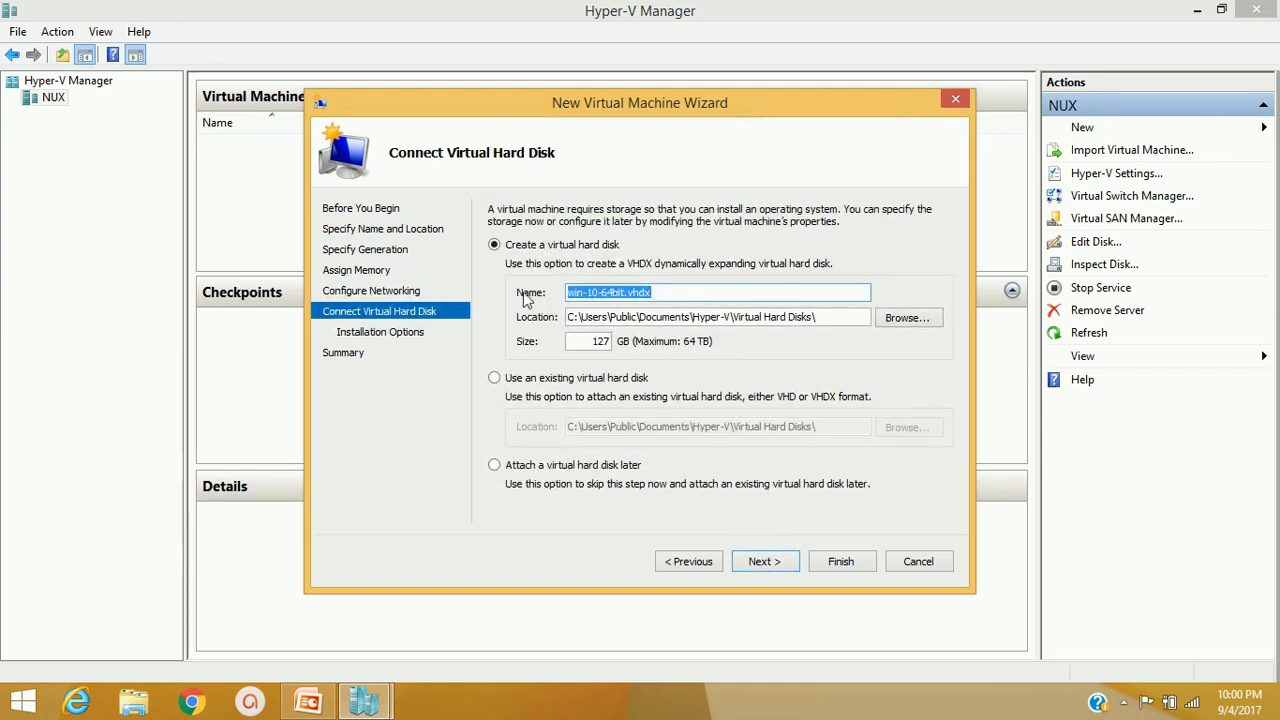
pyautogui.moveTo(624, 293); pyautogui.dragTo(685, 295)
pyautogui.moveTo(568, 317); pyautogui.dragTo(815, 318)
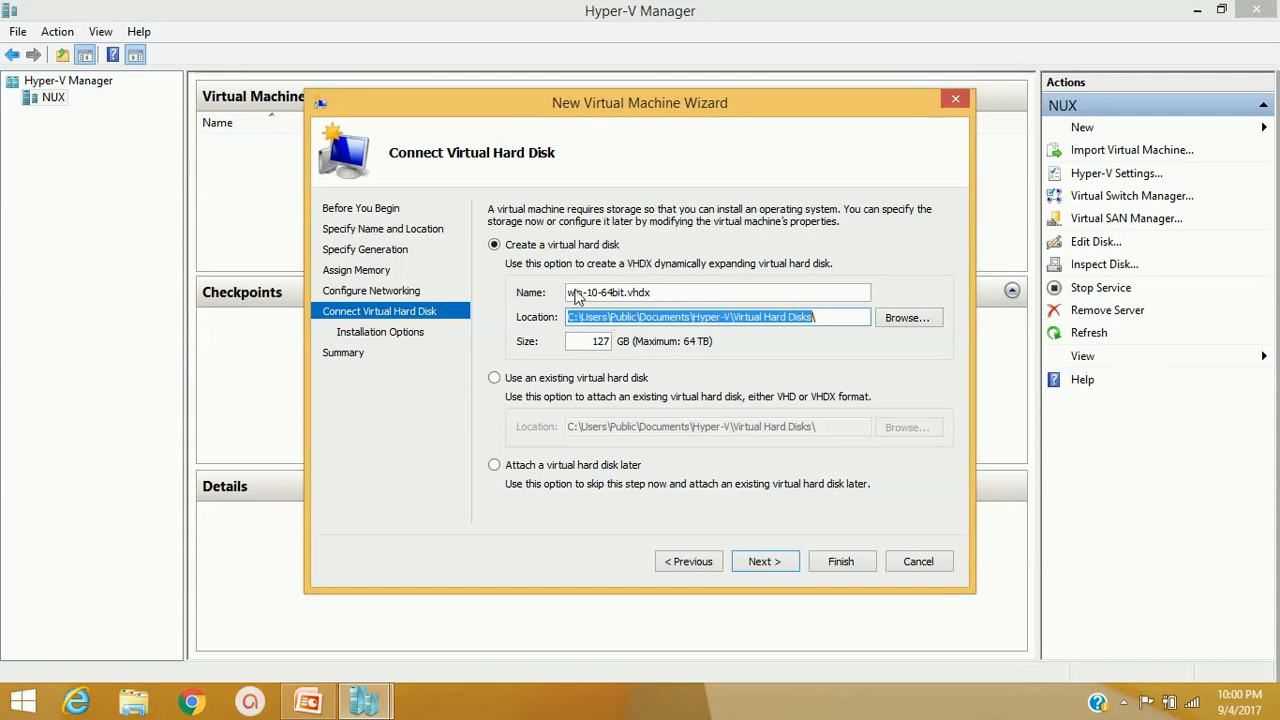
pyautogui.moveTo(568, 292); pyautogui.dragTo(675, 291)
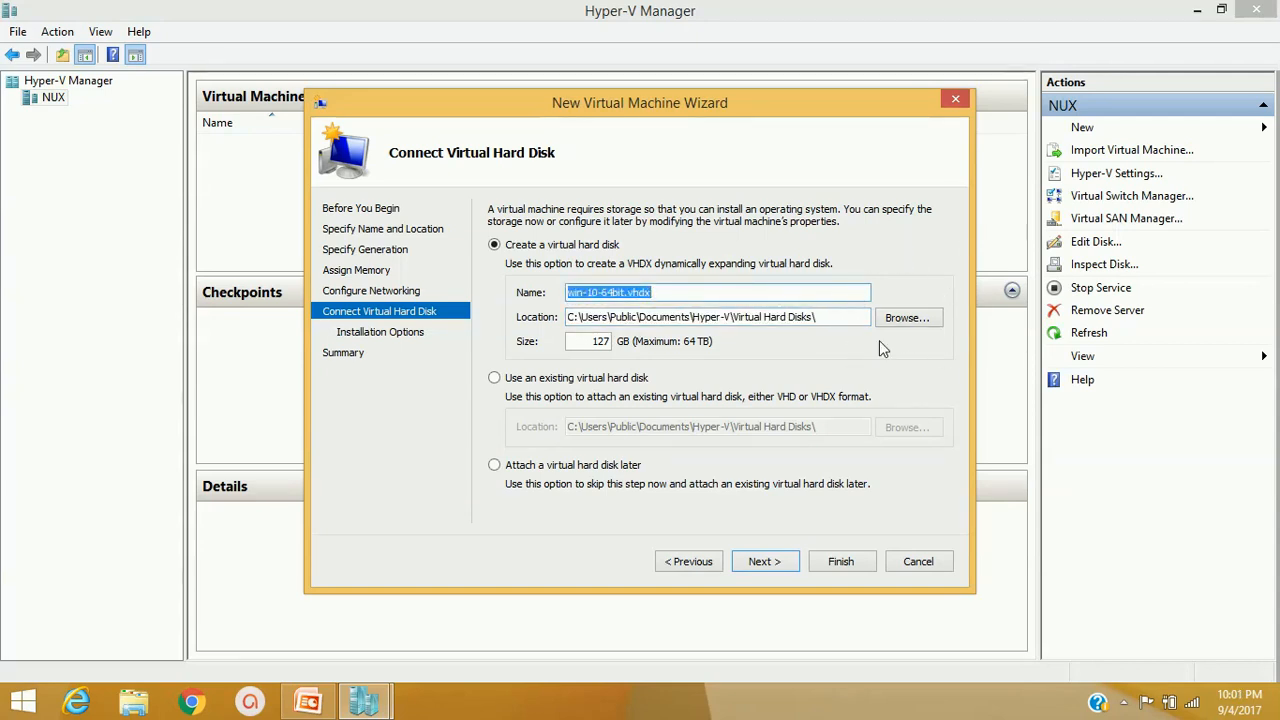
pyautogui.doubleClick(598, 342)
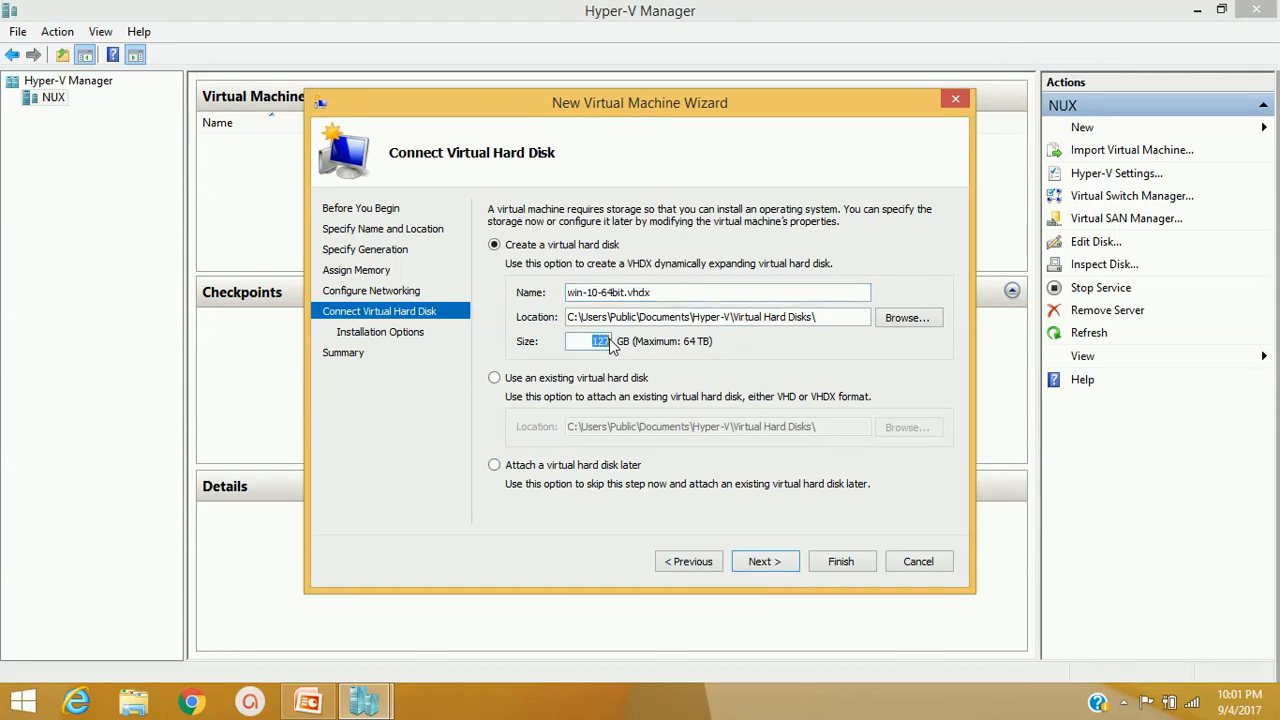
pyautogui.write('40')
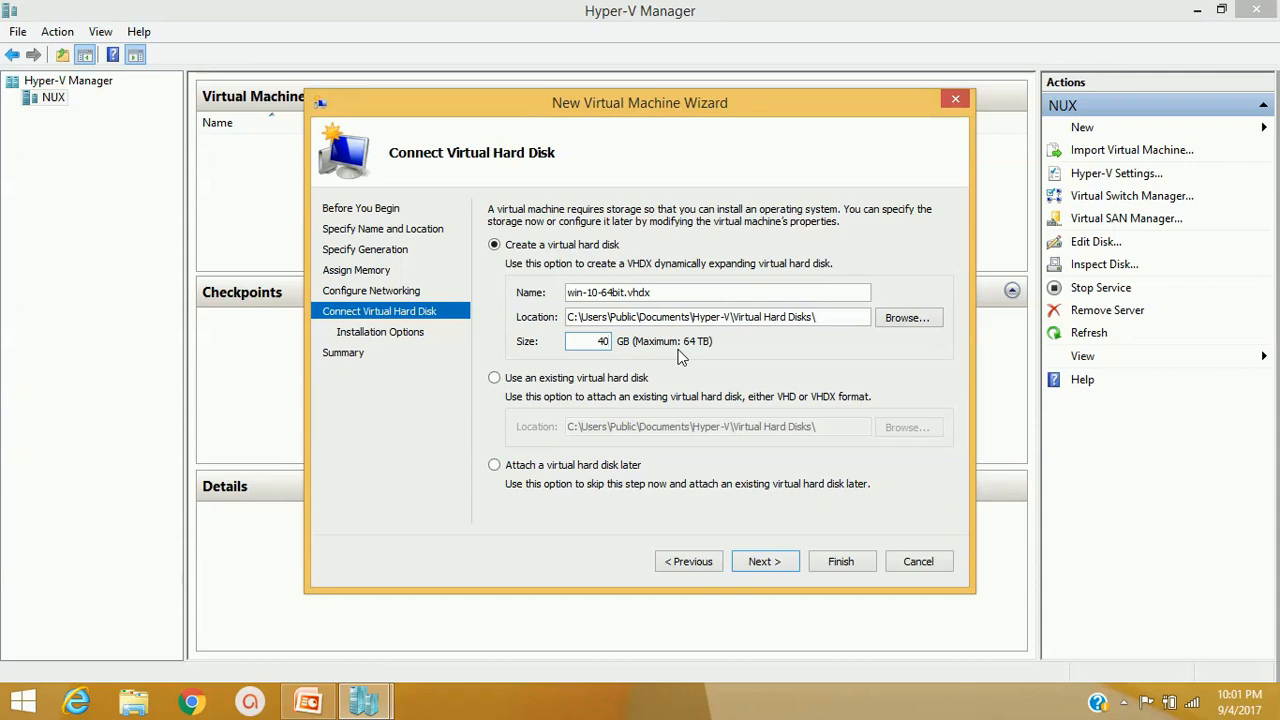
pyautogui.click(762, 563)
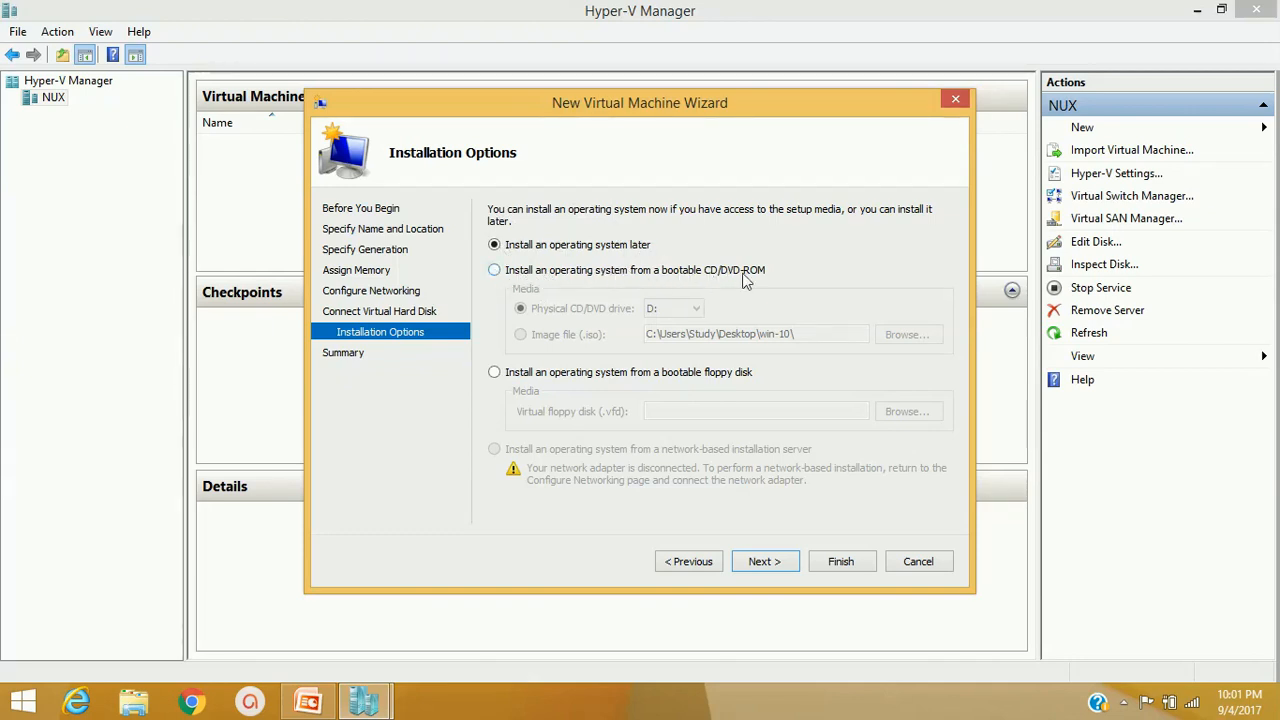
# Set the VM to install from the bootable image file Windows_10x86_x64.iso
pyautogui.click(515, 278)
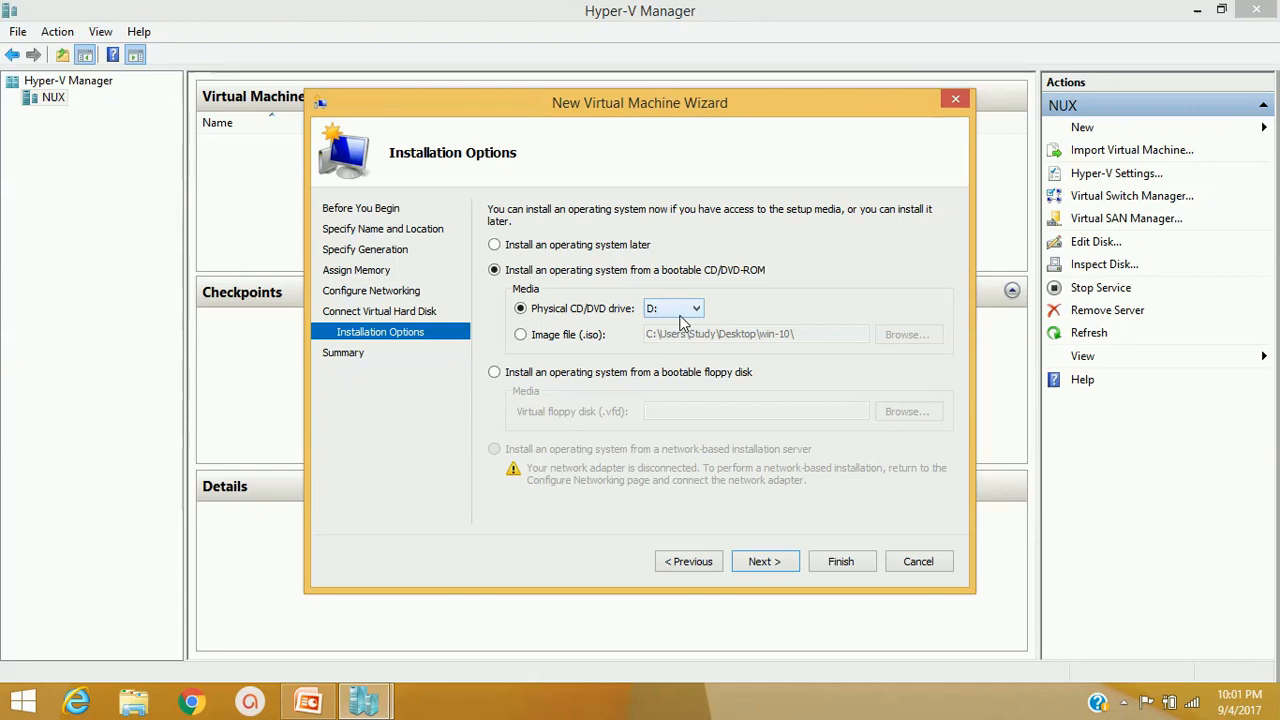
pyautogui.click(526, 339)
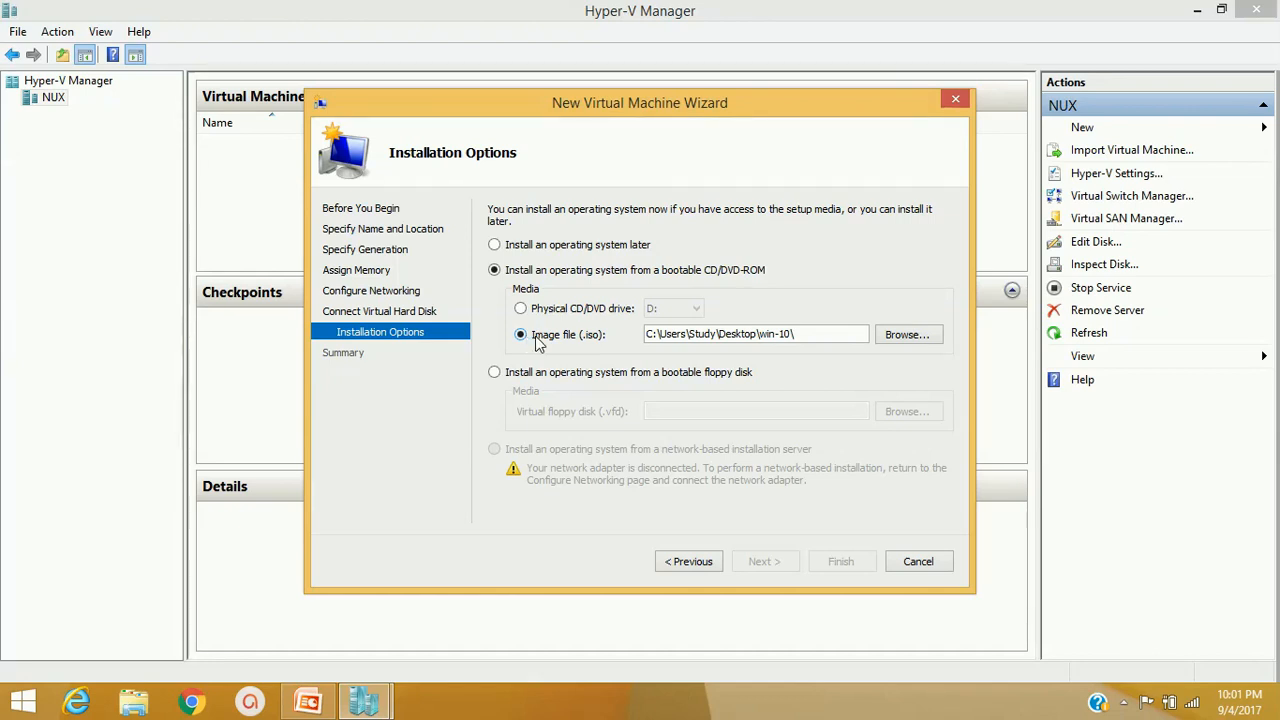
pyautogui.click(916, 340)
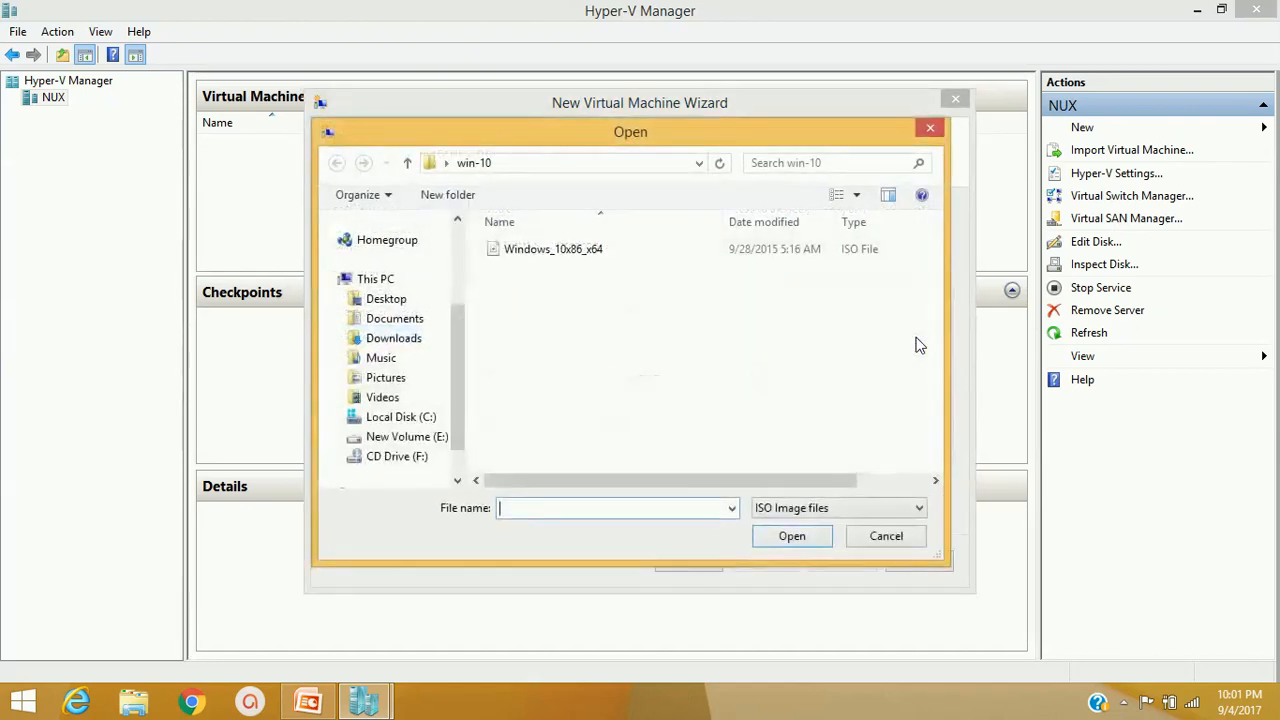
pyautogui.click(558, 256)
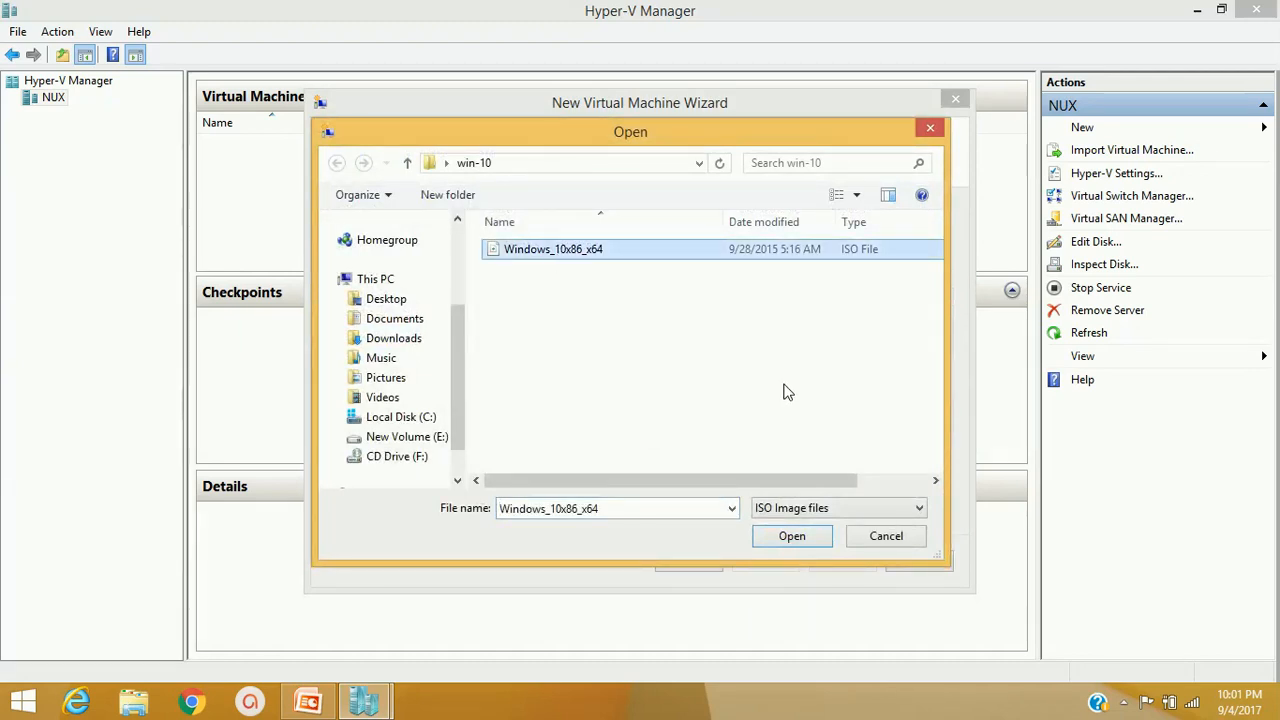
pyautogui.click(792, 537)
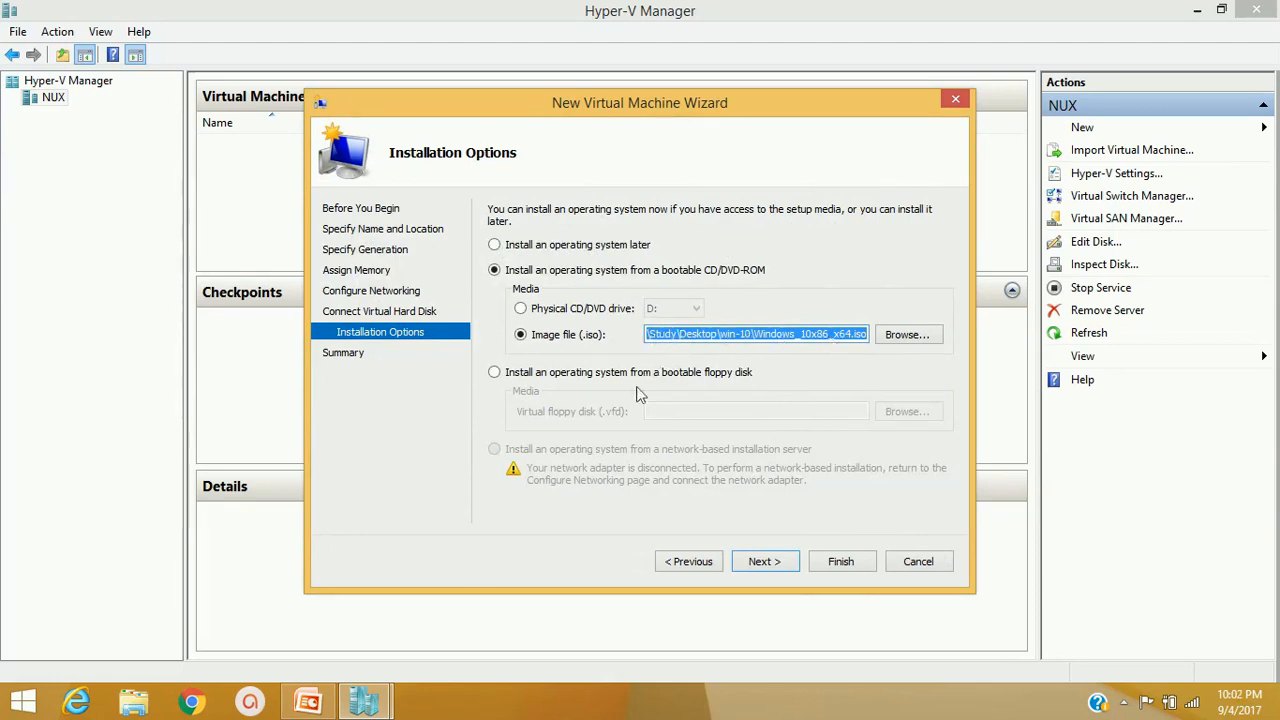
# Review the summary and finish creating the win-10-64bit virtual machine
pyautogui.click(772, 565)
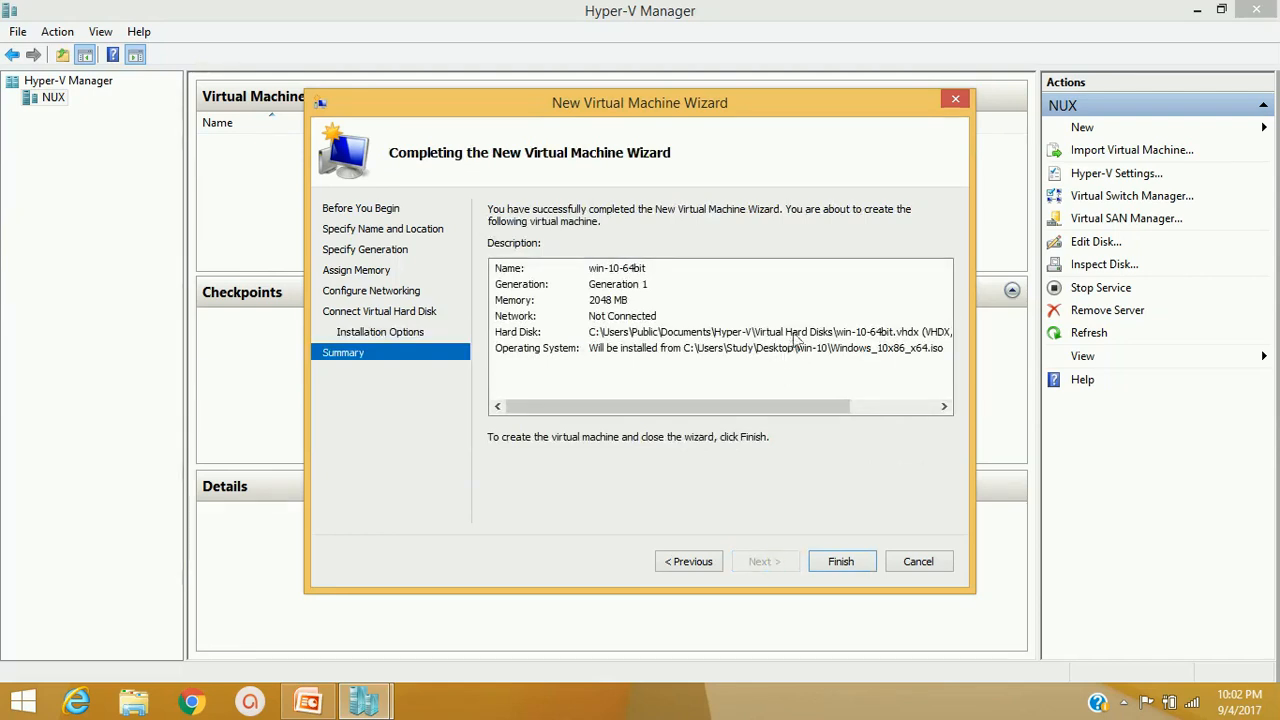
pyautogui.moveTo(733, 407); pyautogui.dragTo(668, 406)
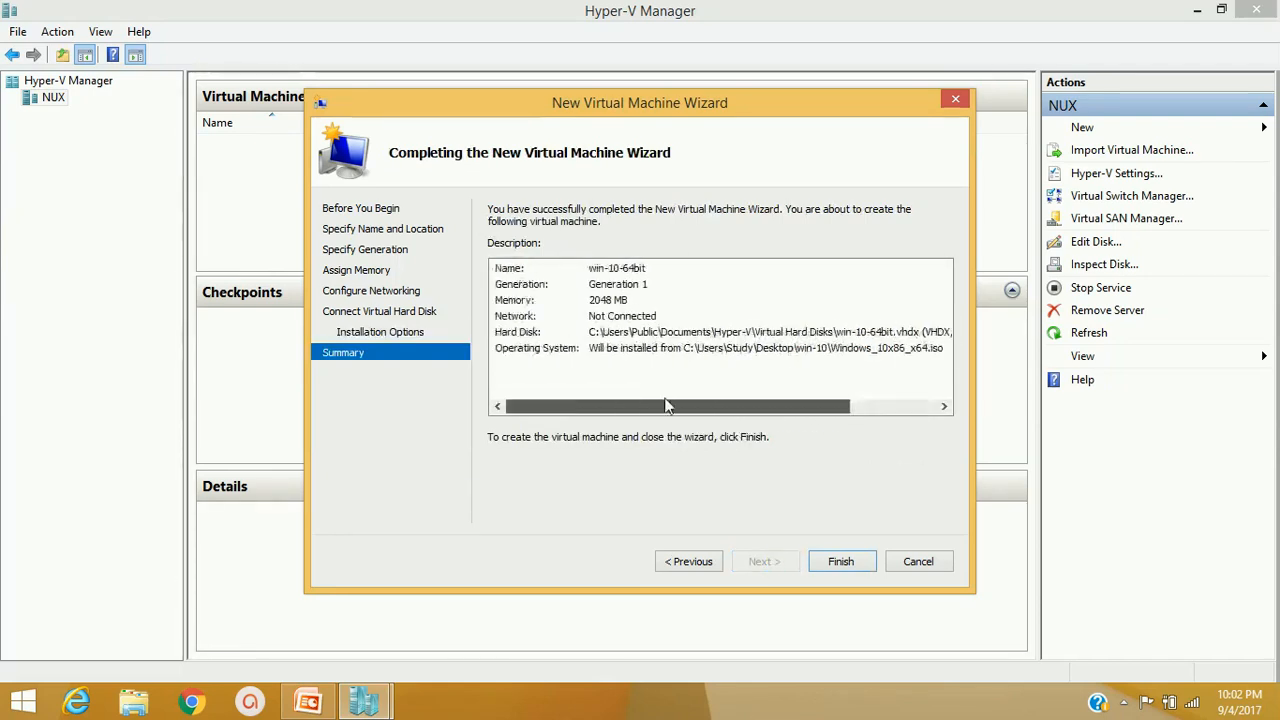
pyautogui.click(837, 564)
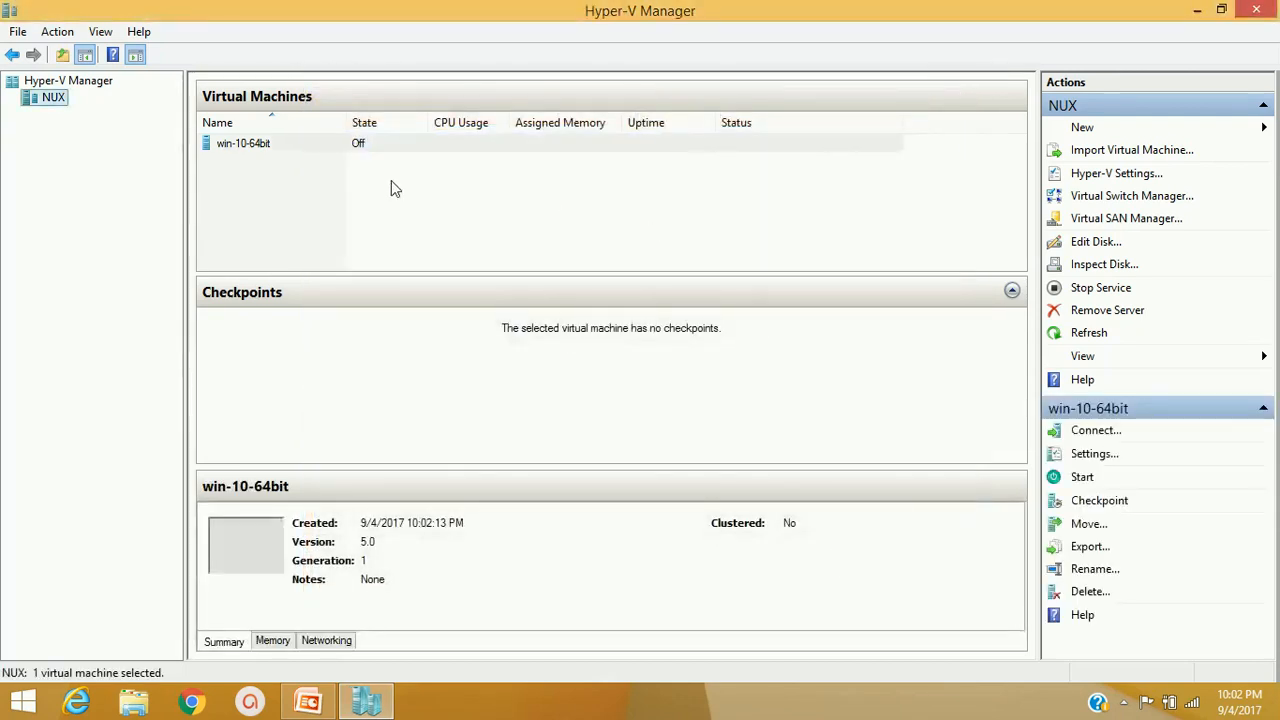
# Select win-10-64bit to confirm it is Off, then bring up host NUX's context menu
pyautogui.click(307, 148)
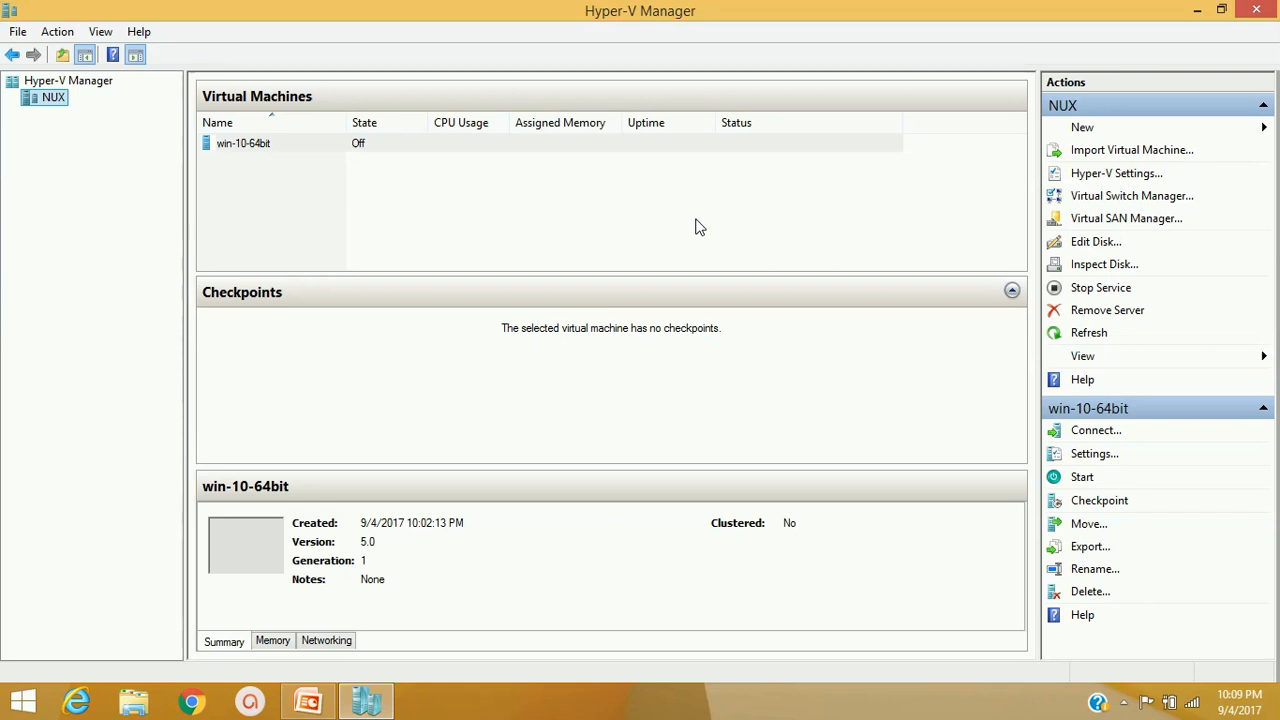
pyautogui.rightClick(44, 104)
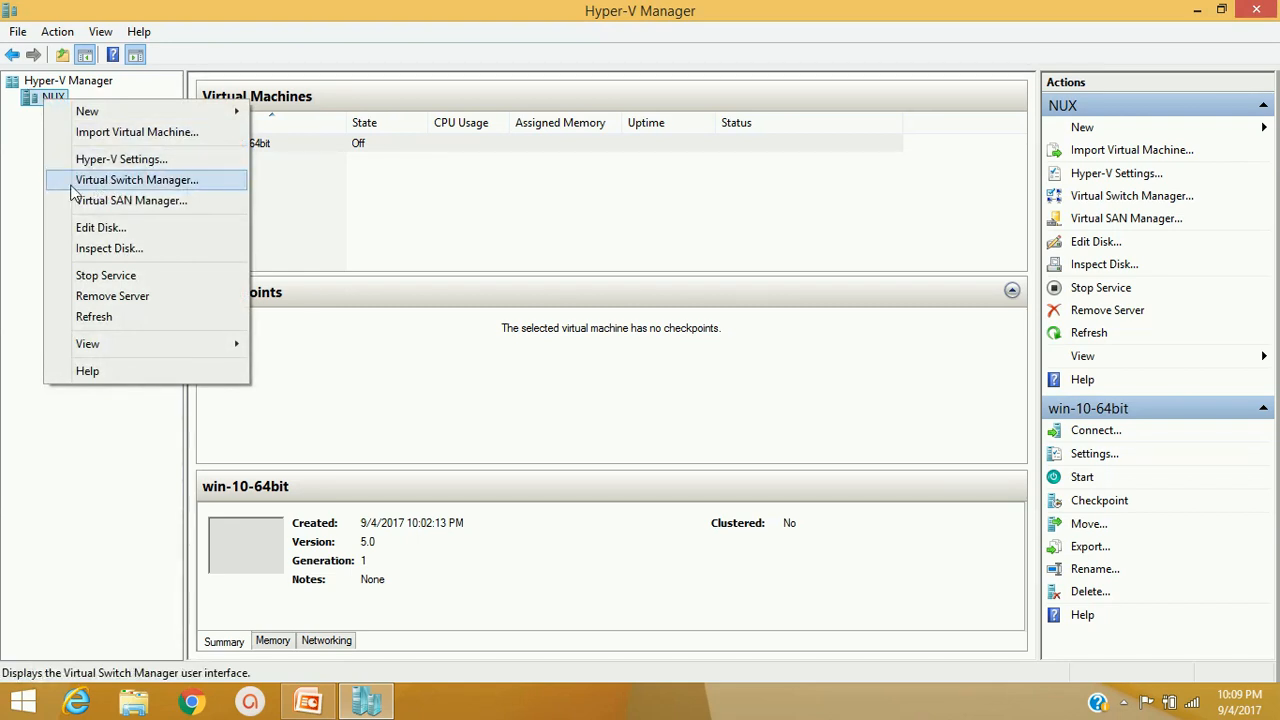
# In Virtual Switch Manager, review Internal and Private switch types, then choose External
pyautogui.click(1127, 197)
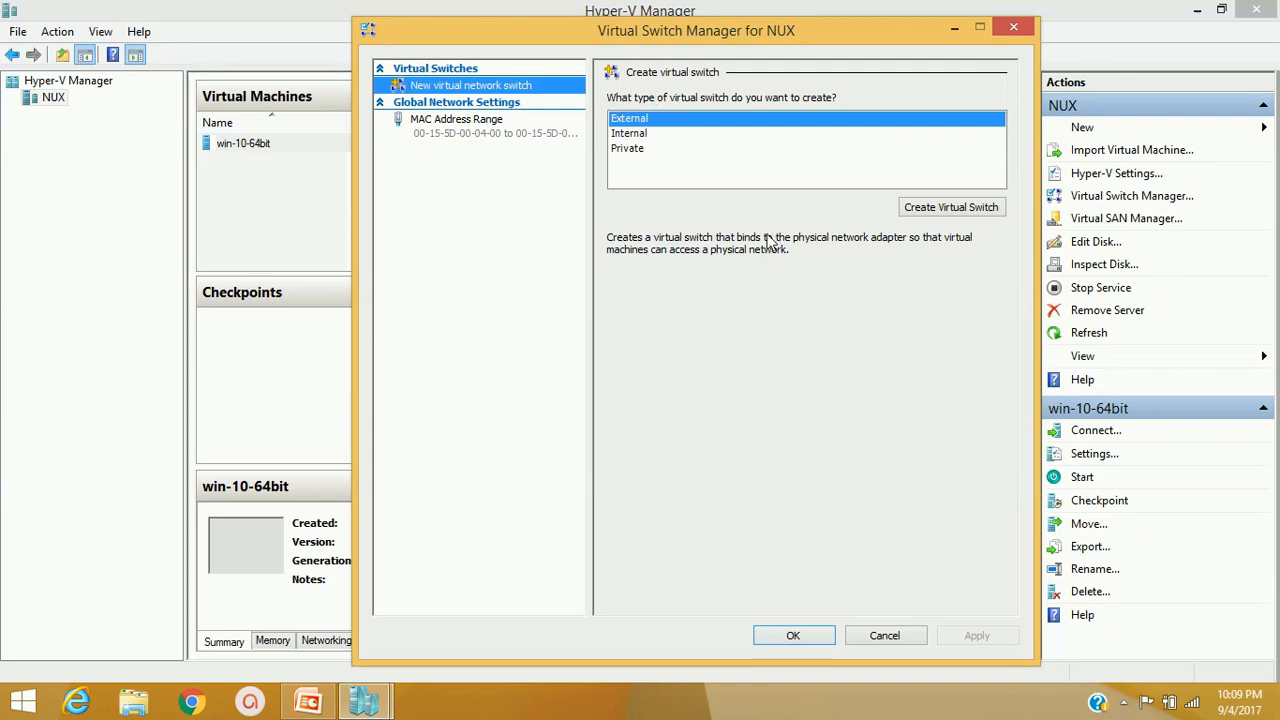
pyautogui.click(631, 136)
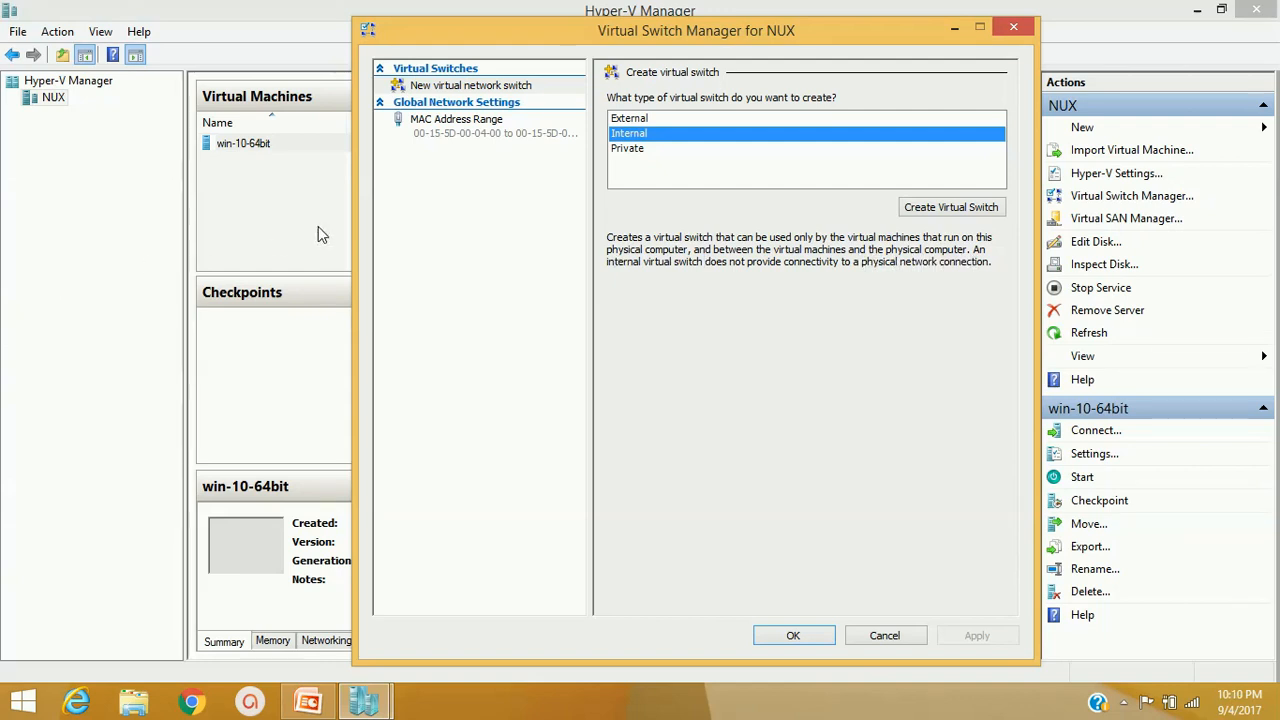
pyautogui.click(645, 150)
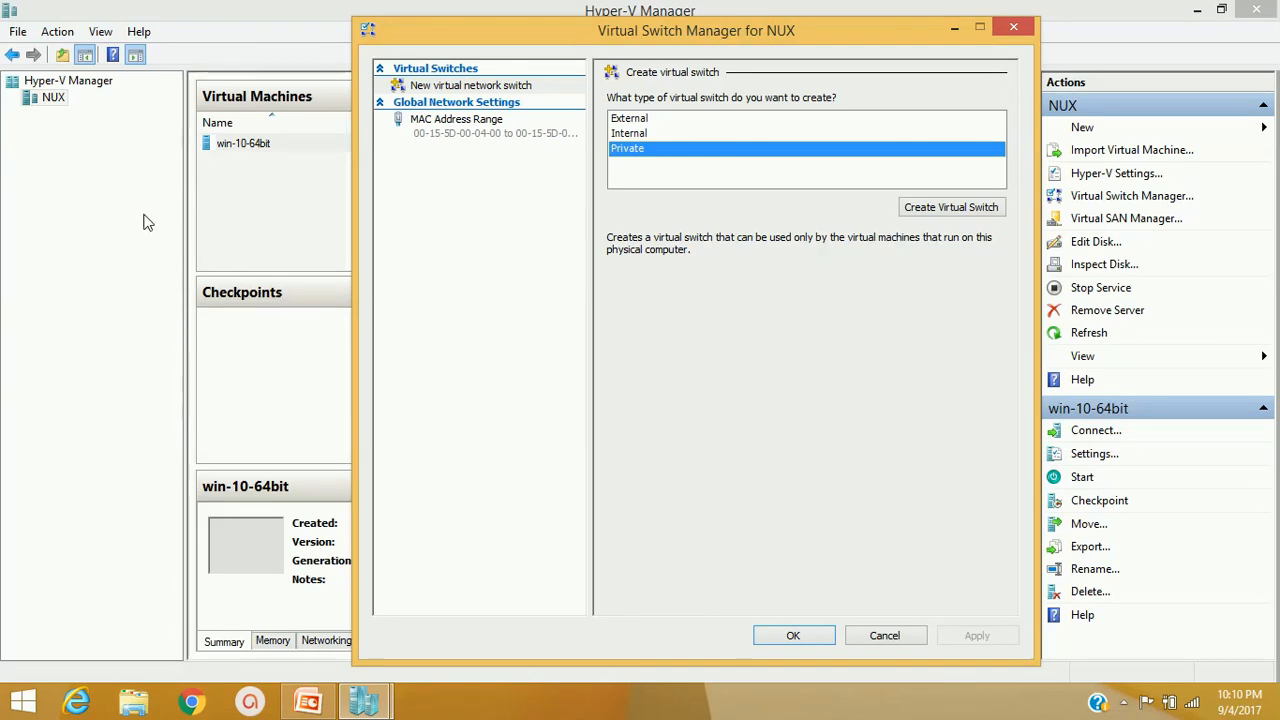
pyautogui.click(661, 119)
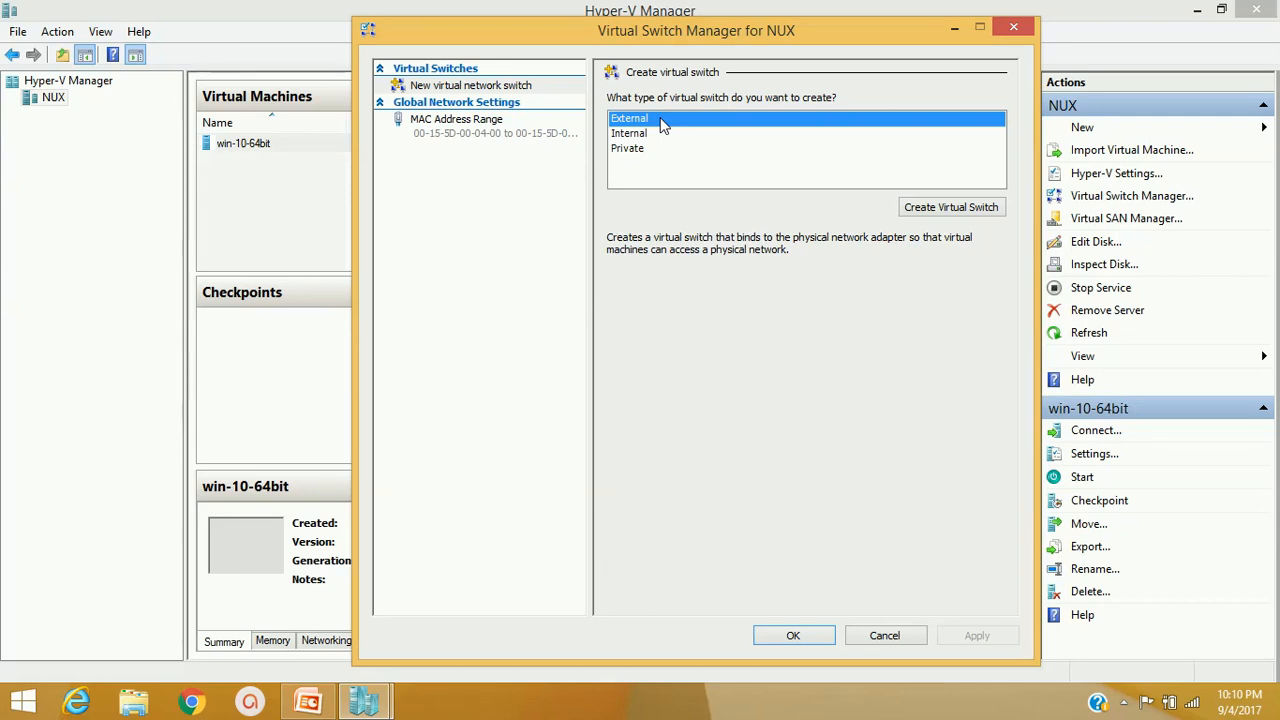
# Name the new external switch EXTERNAL, keep the Realtek PCIe FE Family Controller, and save it
pyautogui.click(932, 210)
pyautogui.click(724, 124)
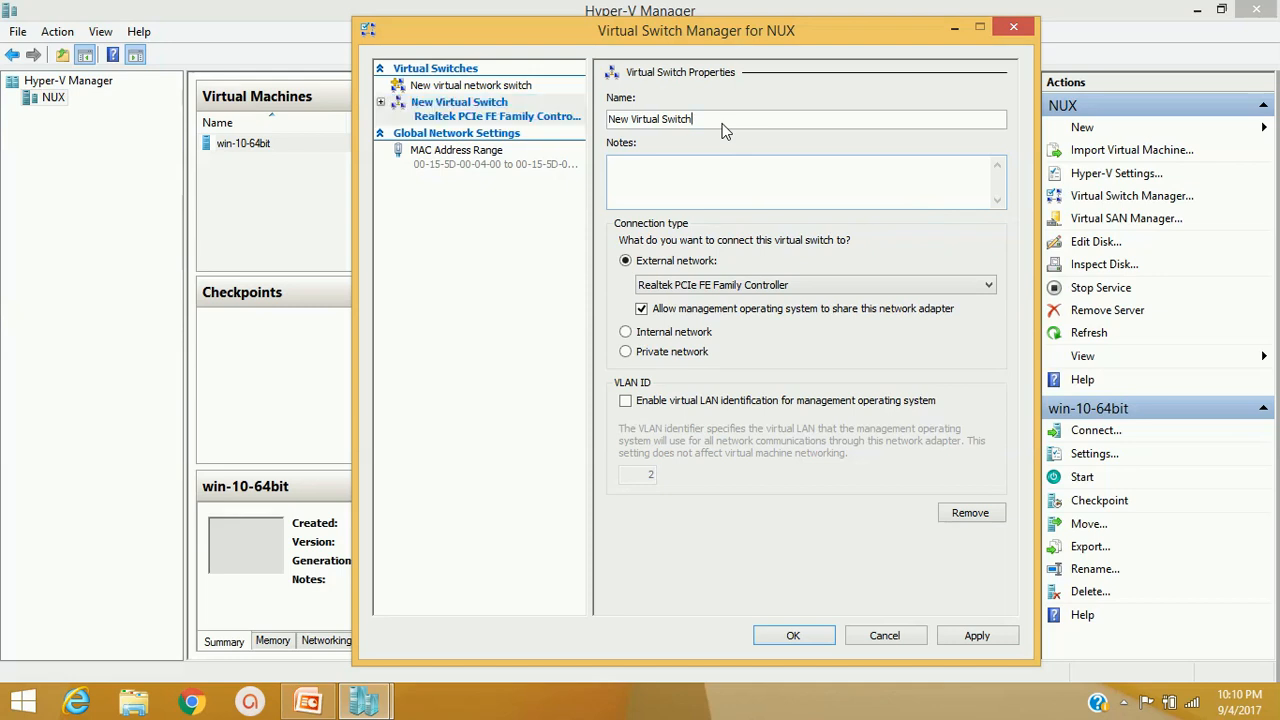
pyautogui.moveTo(714, 124); pyautogui.dragTo(607, 119)
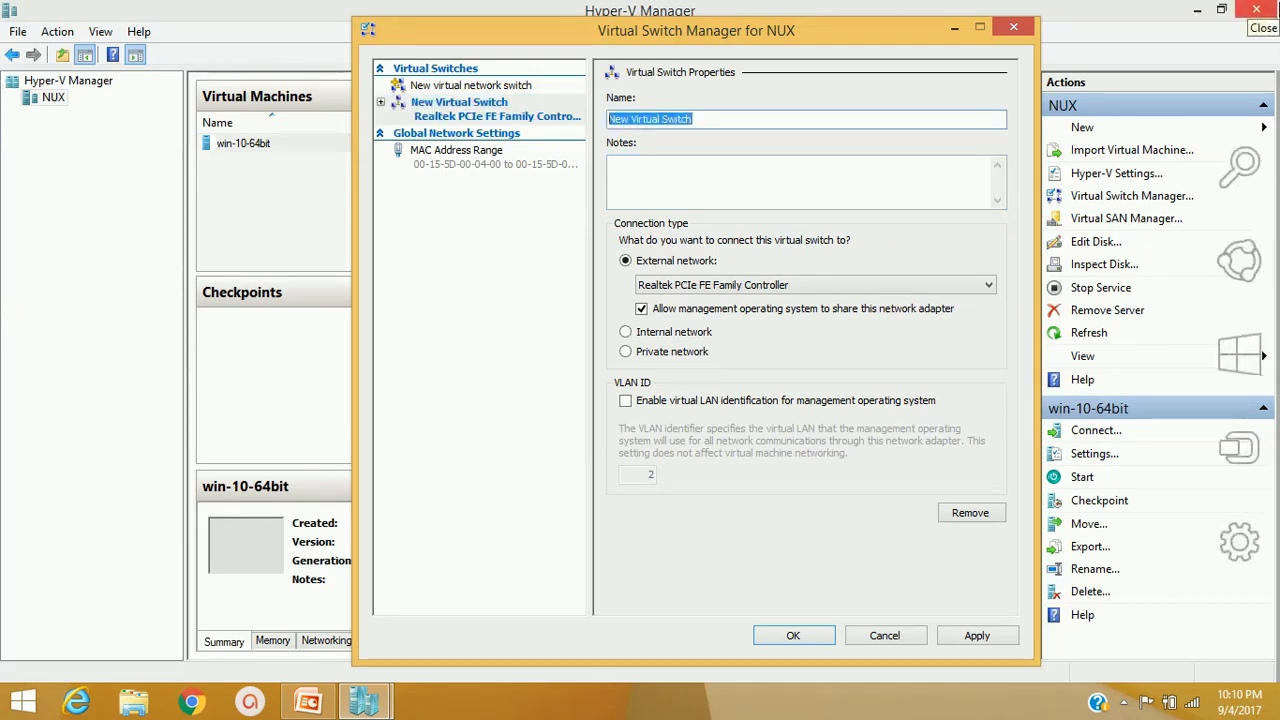
pyautogui.write('EXTER')
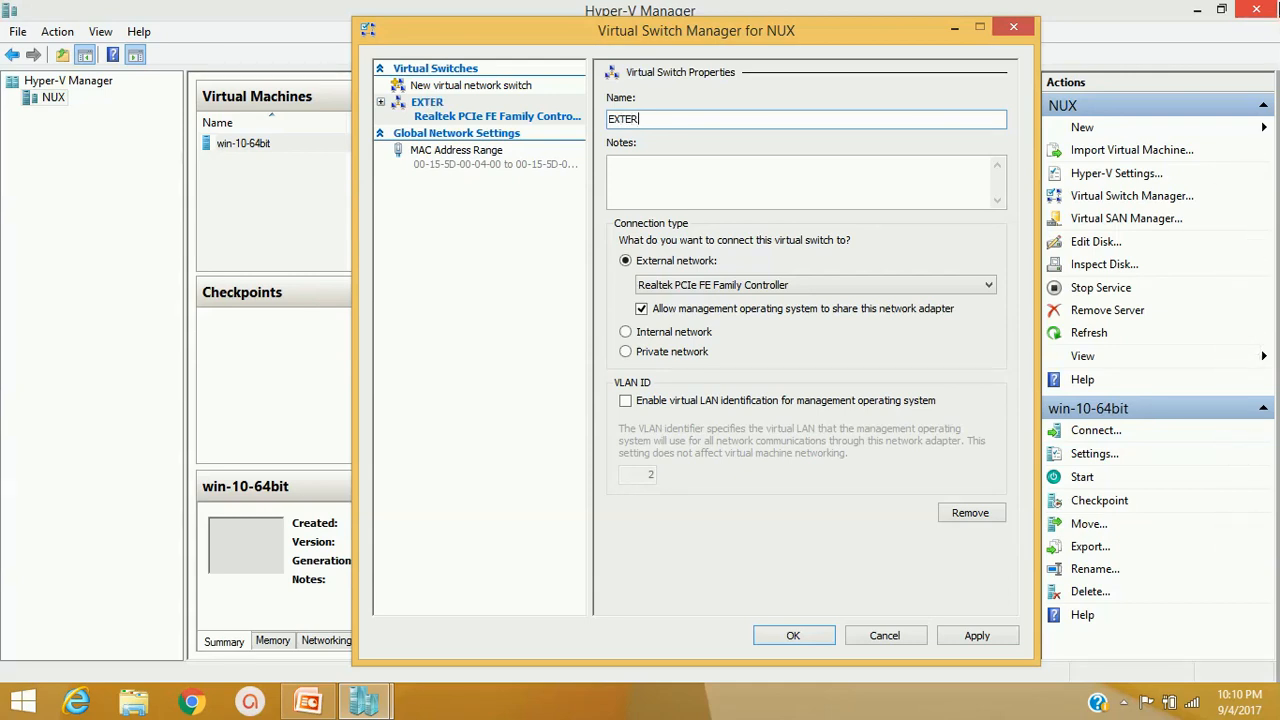
pyautogui.write('NAL')
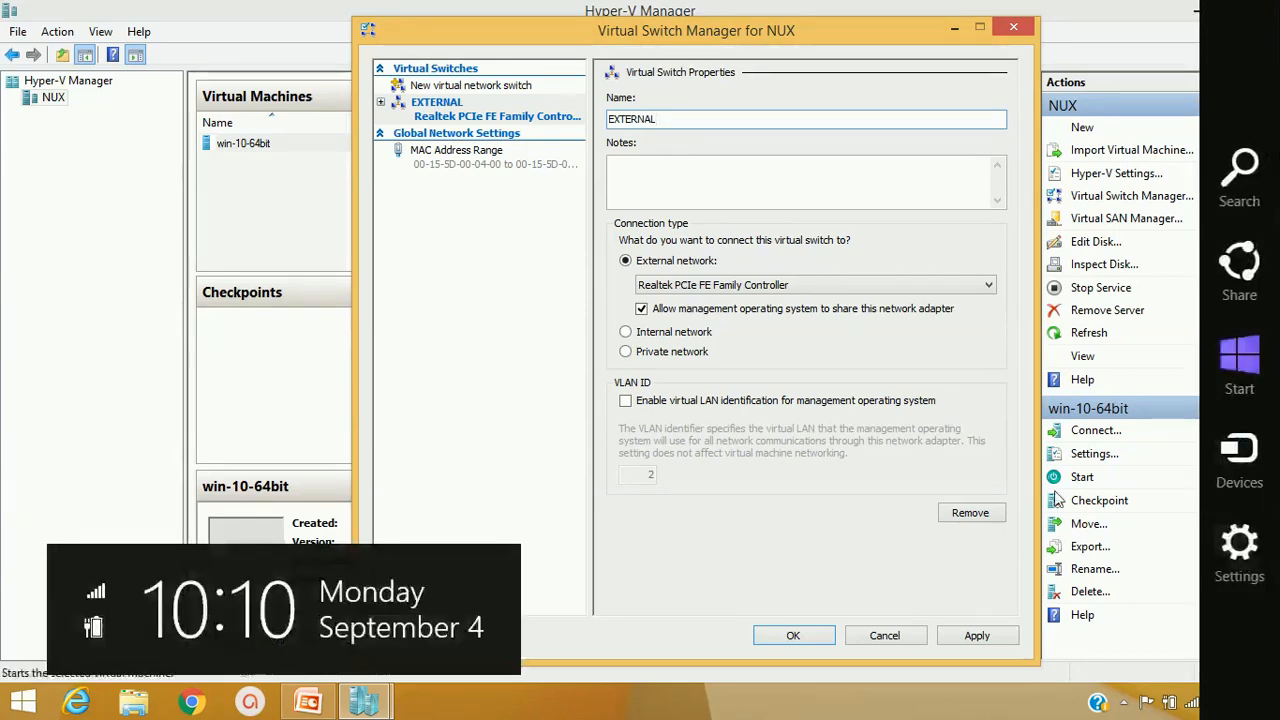
pyautogui.press('Return')
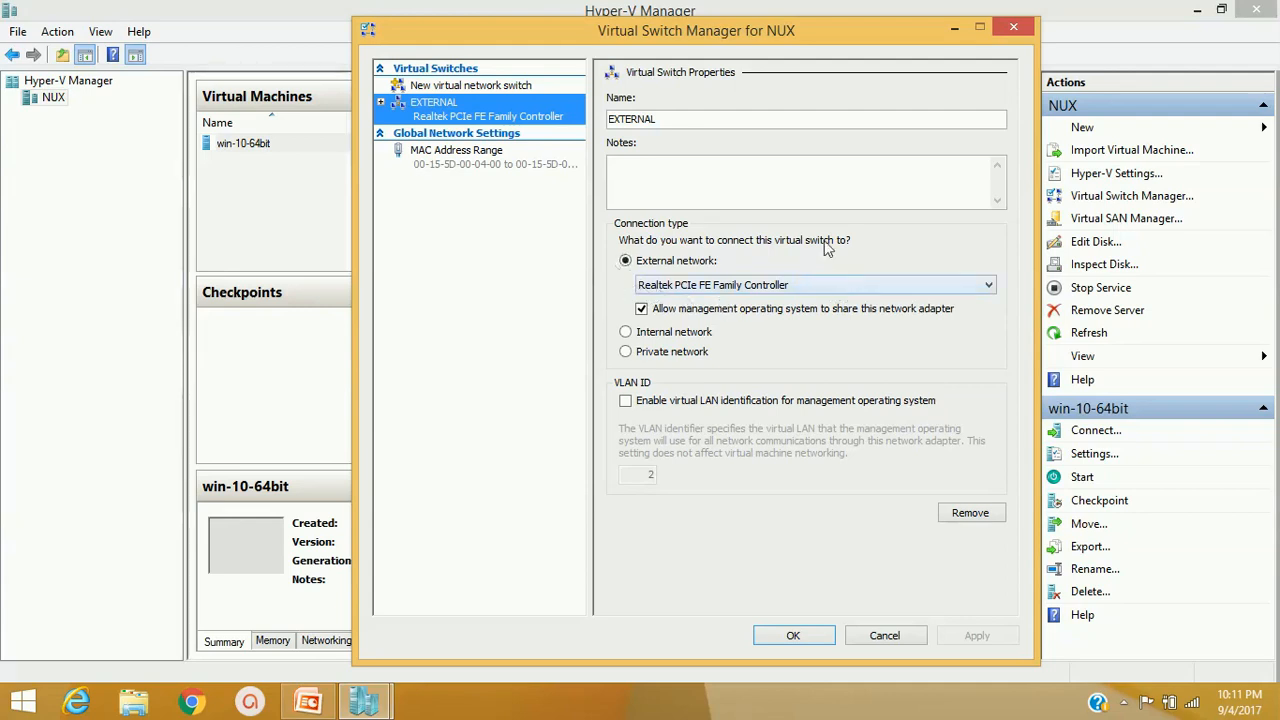
pyautogui.click(832, 286)
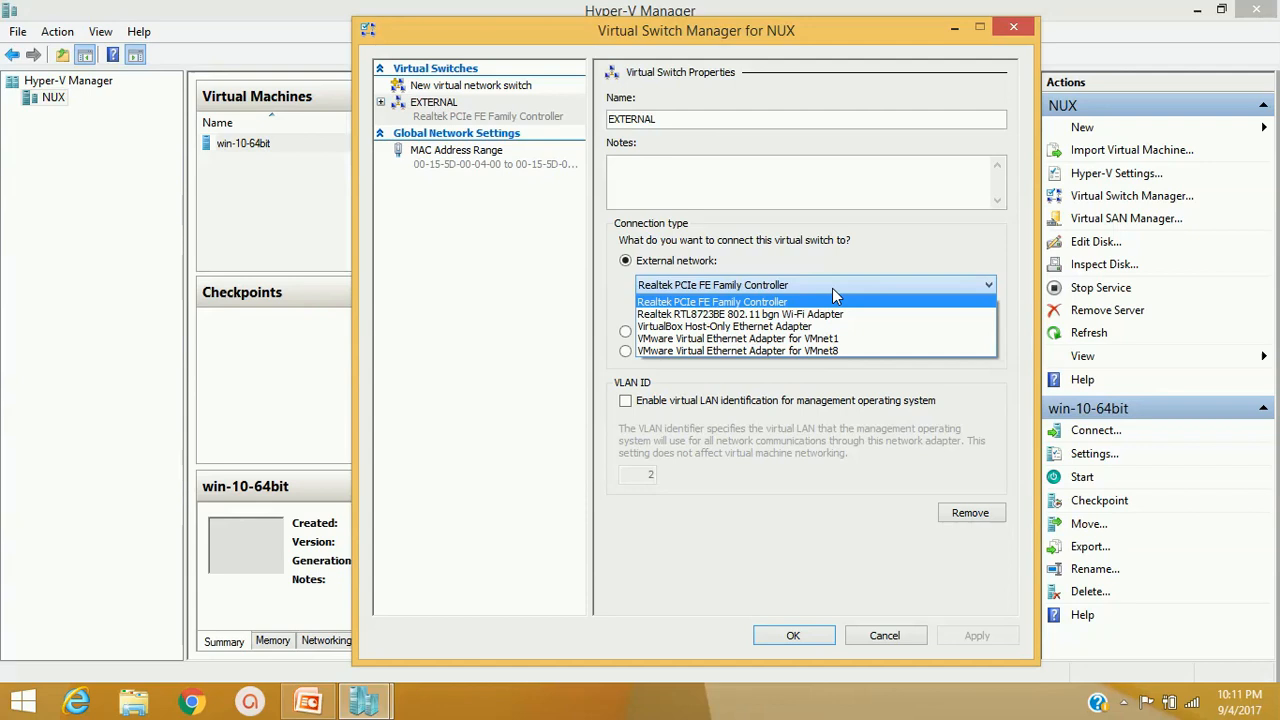
pyautogui.click(832, 288)
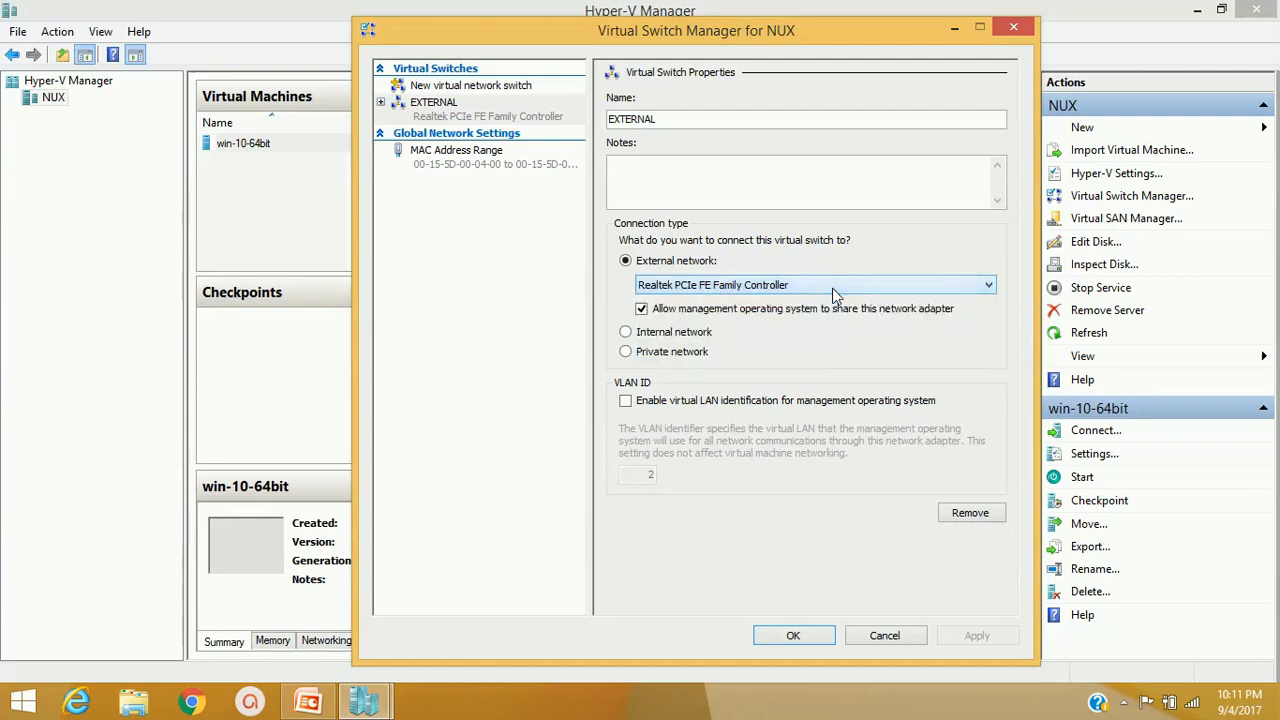
pyautogui.click(792, 637)
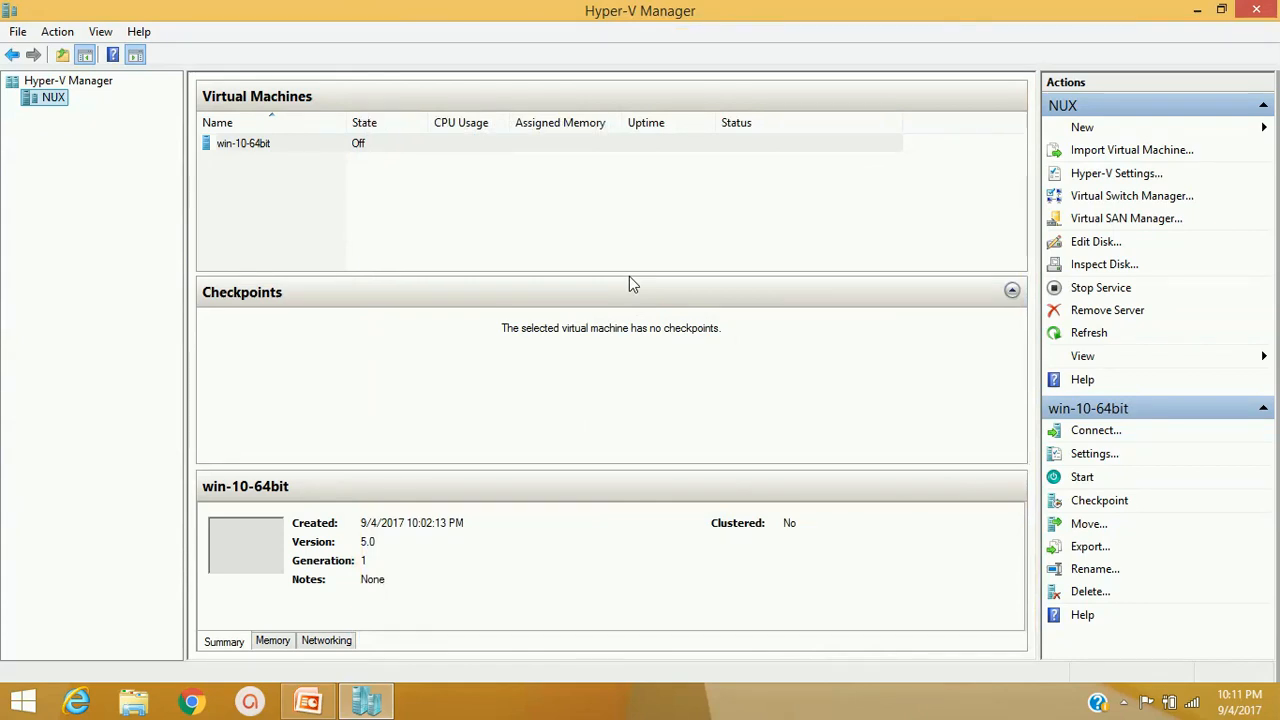
# Set win-10-64bit's network adapter to use the EXTERNAL virtual switch and apply the change
pyautogui.click(268, 146)
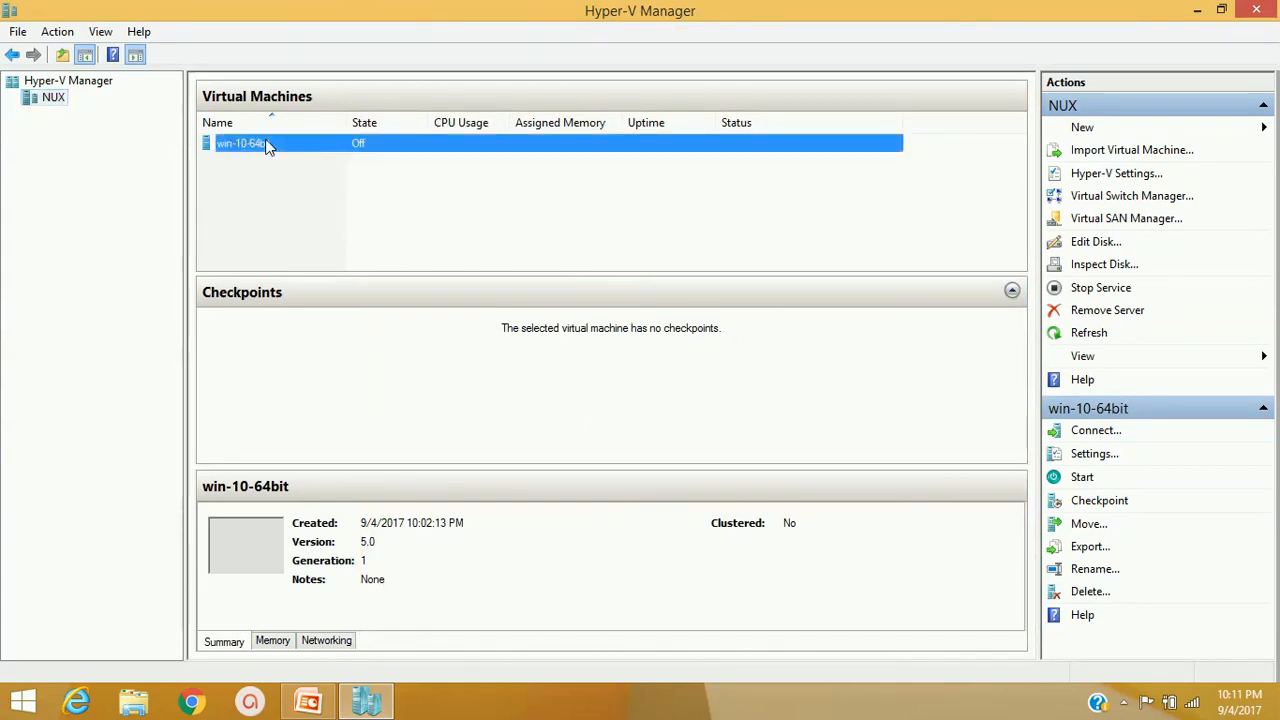
pyautogui.rightClick(288, 150)
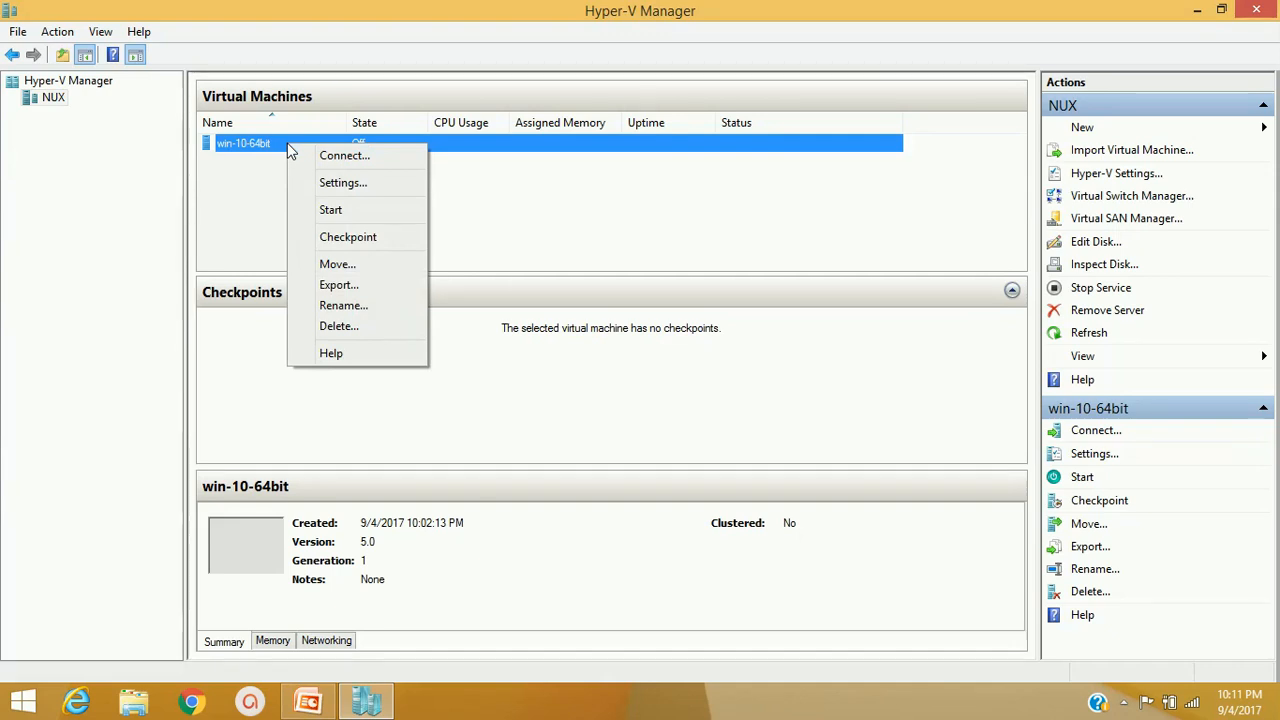
pyautogui.click(343, 182)
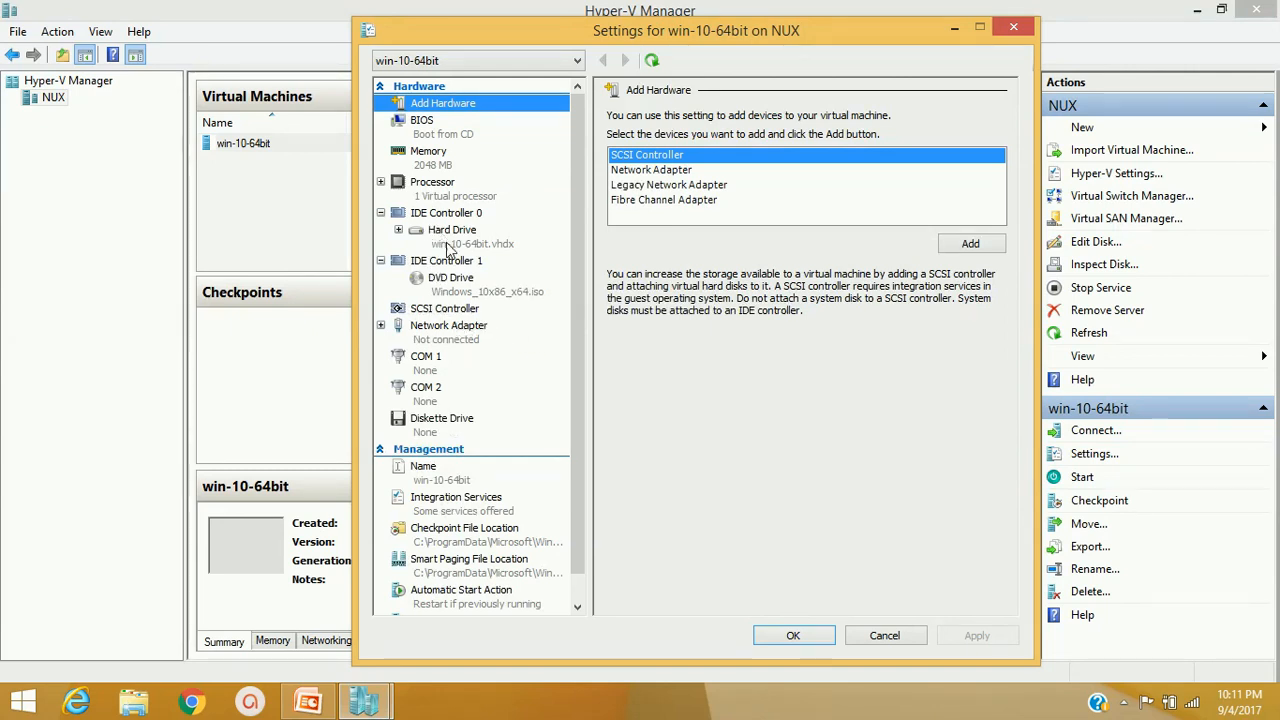
pyautogui.click(426, 334)
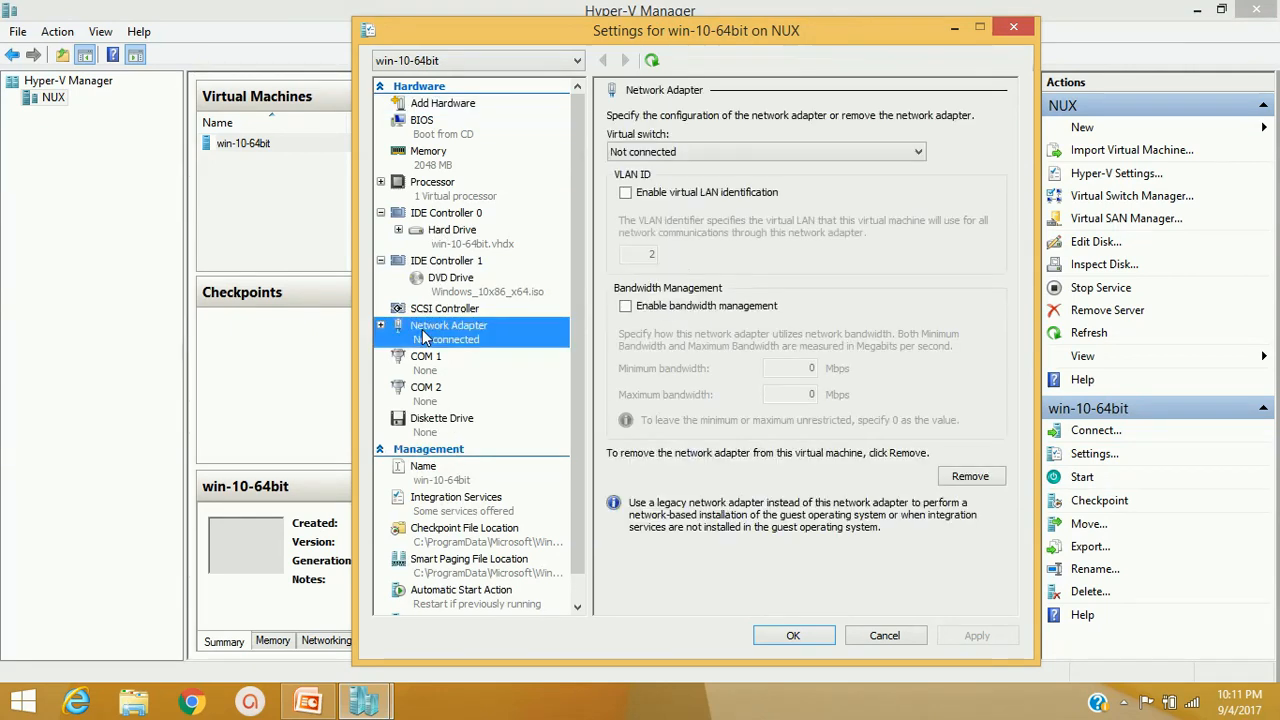
pyautogui.click(655, 156)
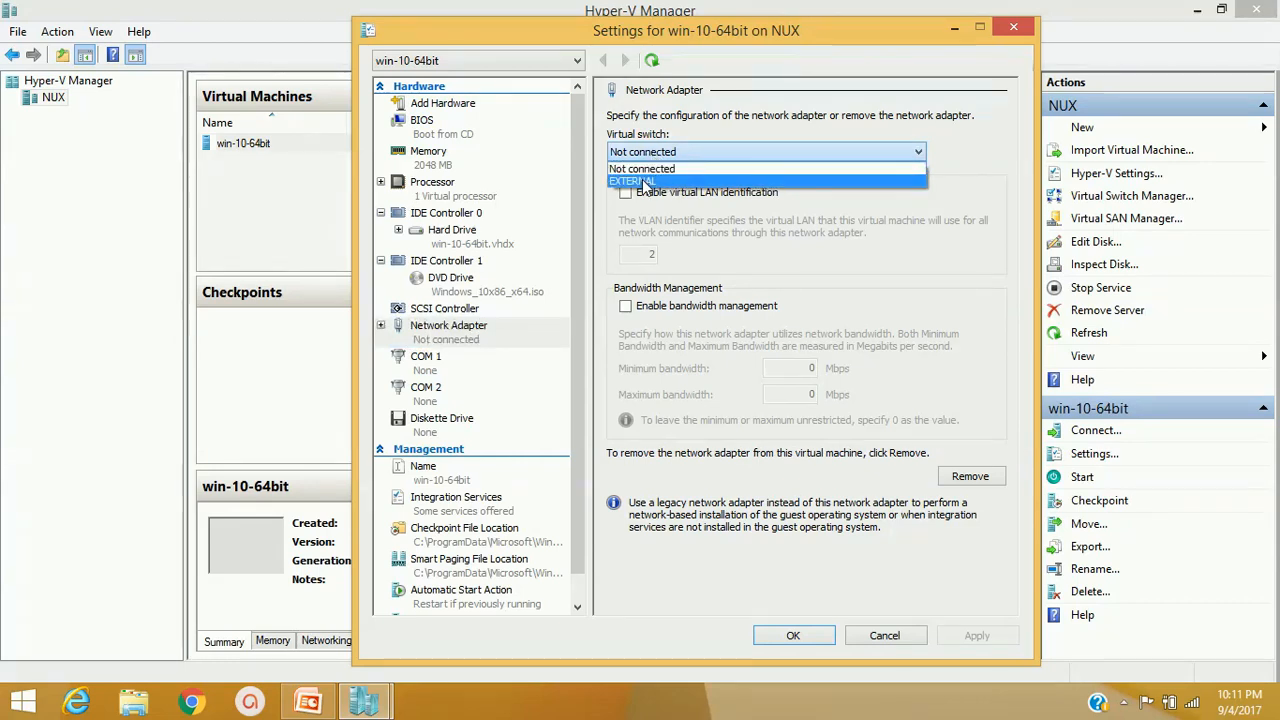
pyautogui.click(645, 182)
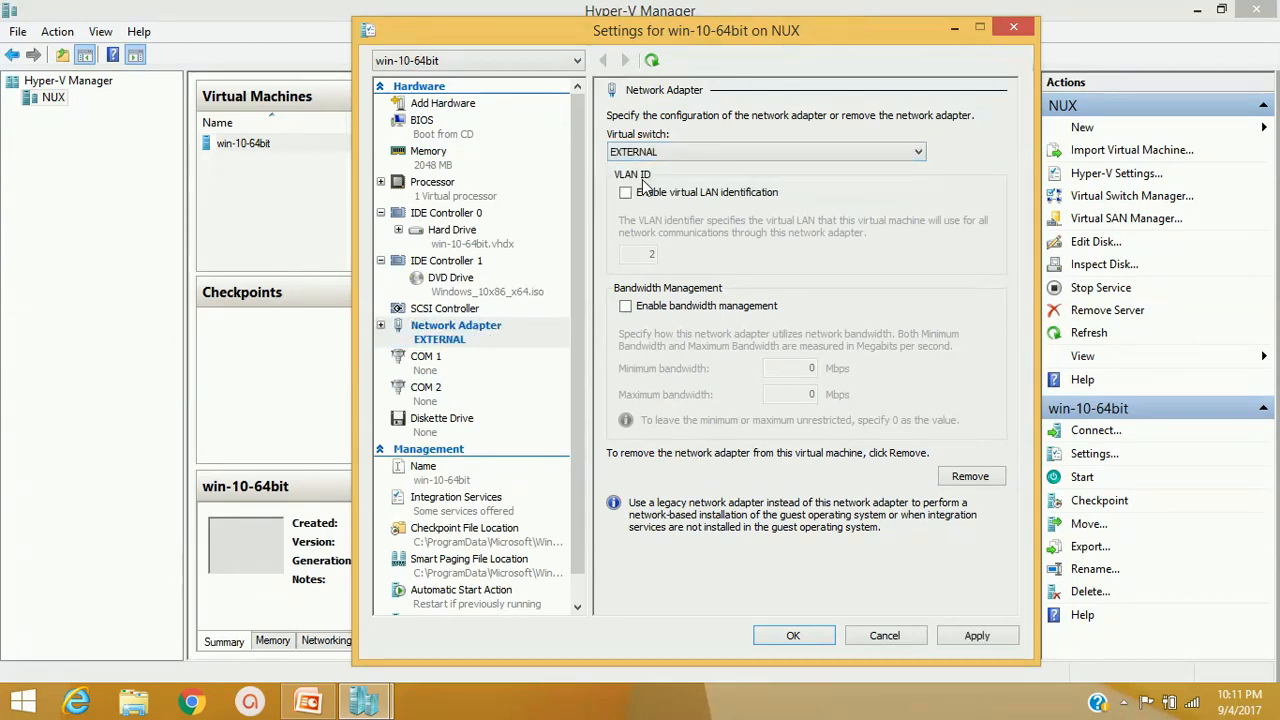
pyautogui.click(970, 635)
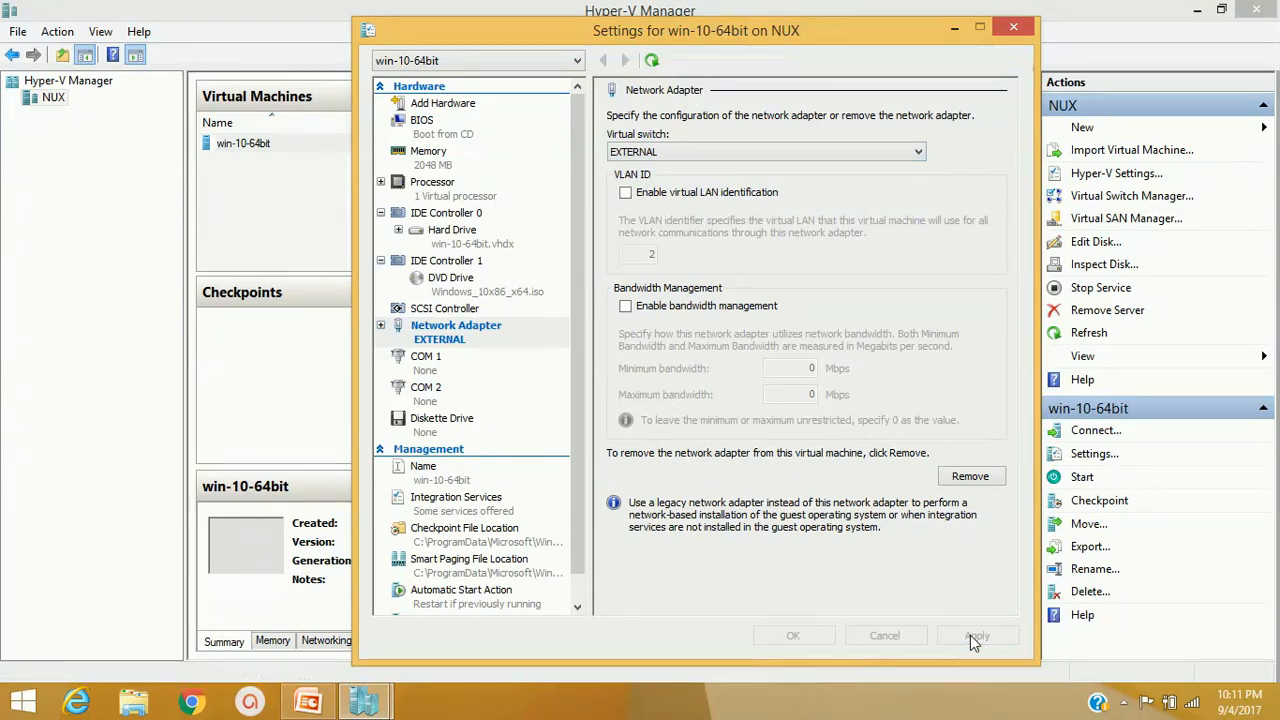
pyautogui.click(795, 637)
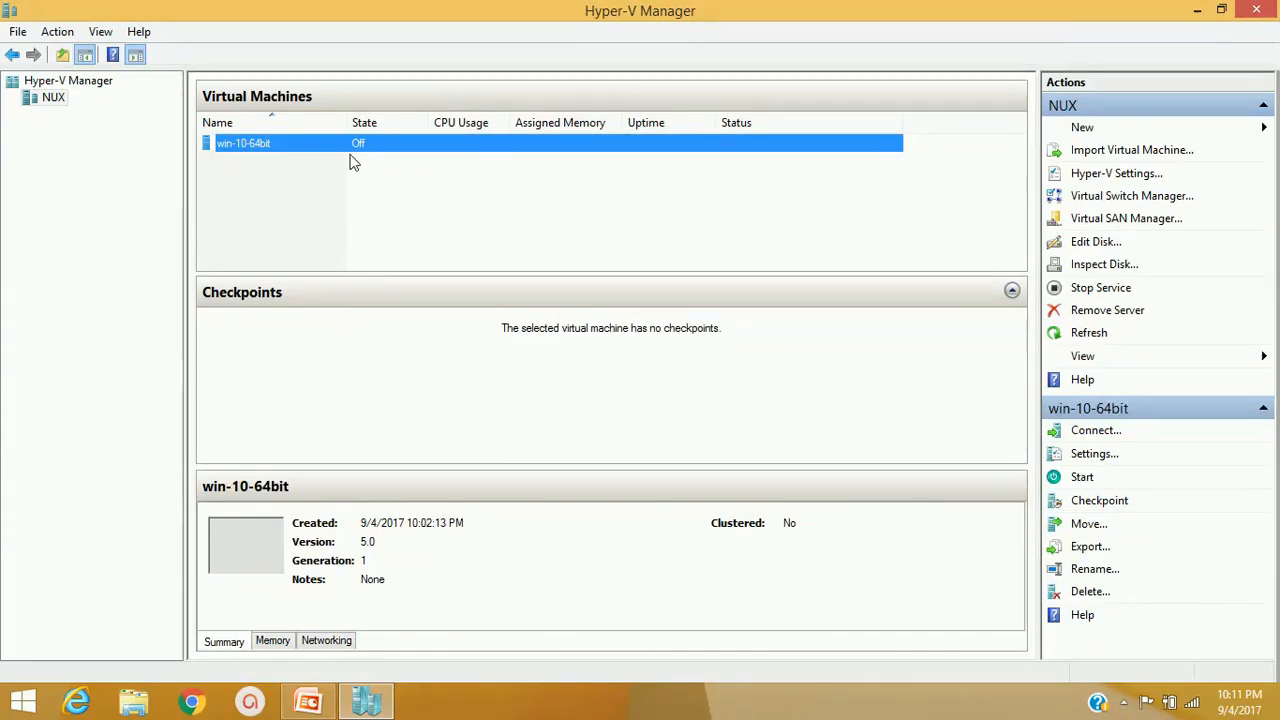
# Connect to win-10-64bit, start the VM, and position the Windows Setup window
pyautogui.rightClick(308, 146)
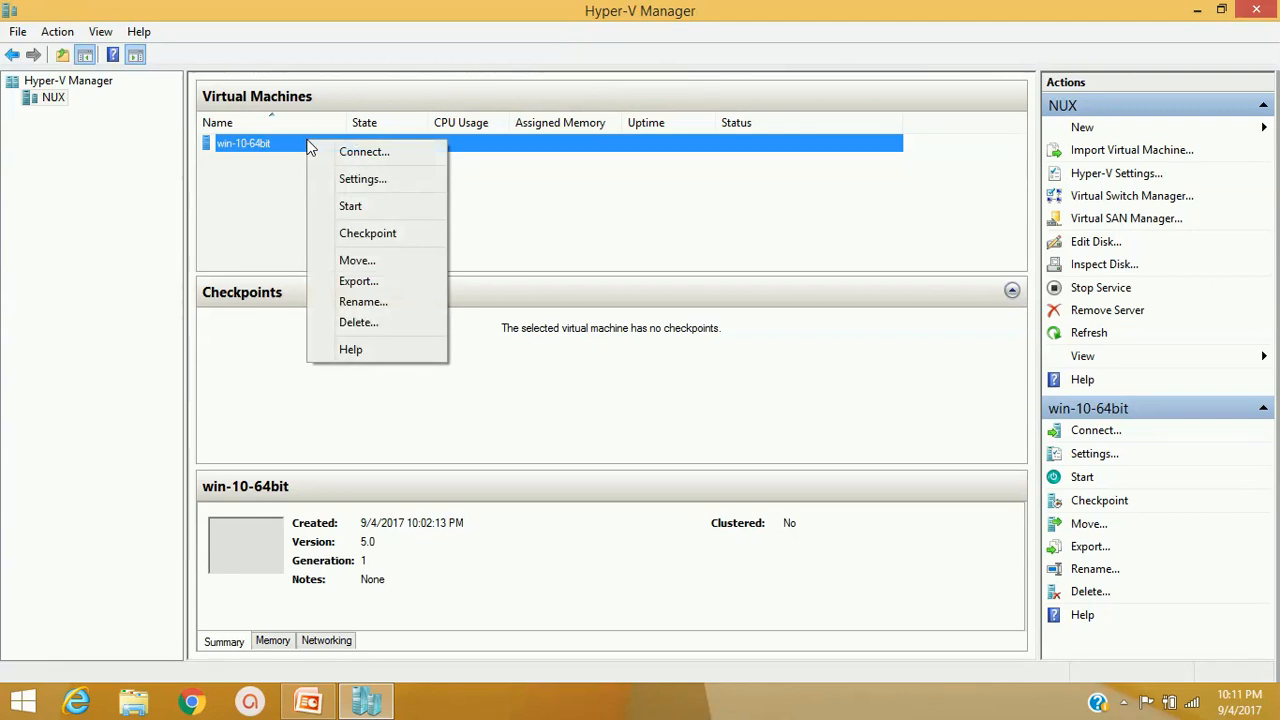
pyautogui.click(352, 162)
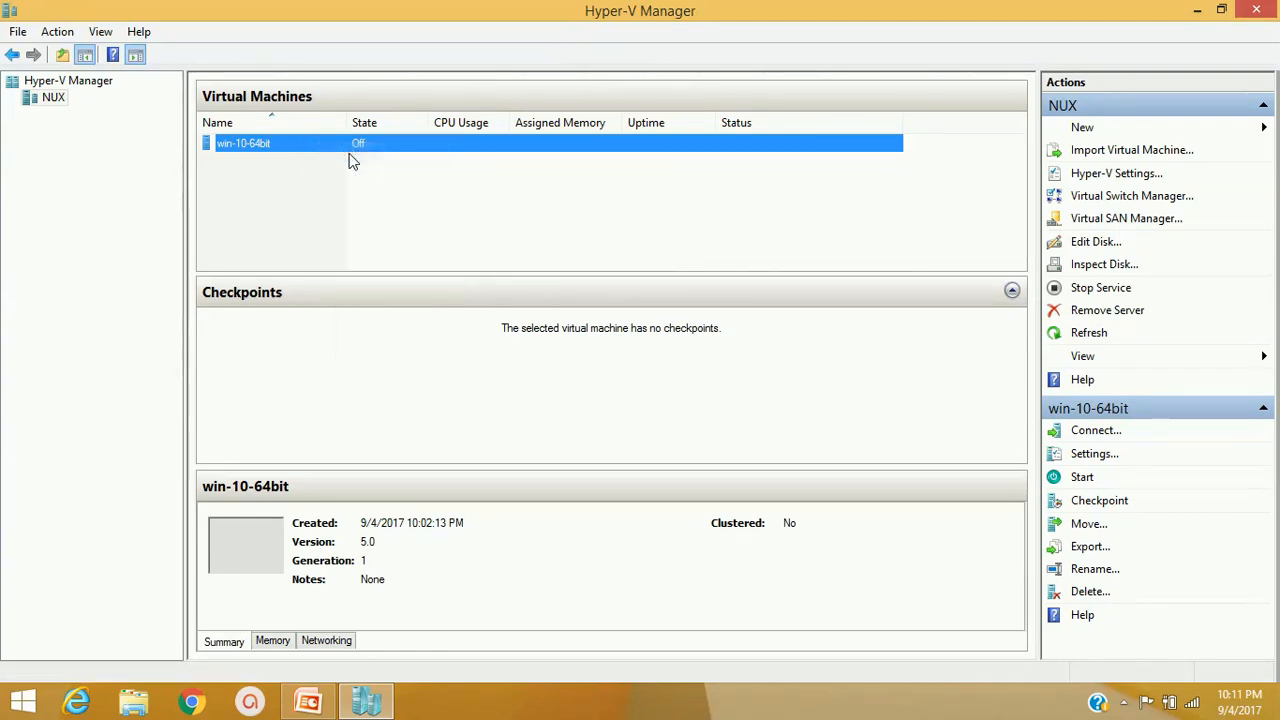
pyautogui.click(1199, 10)
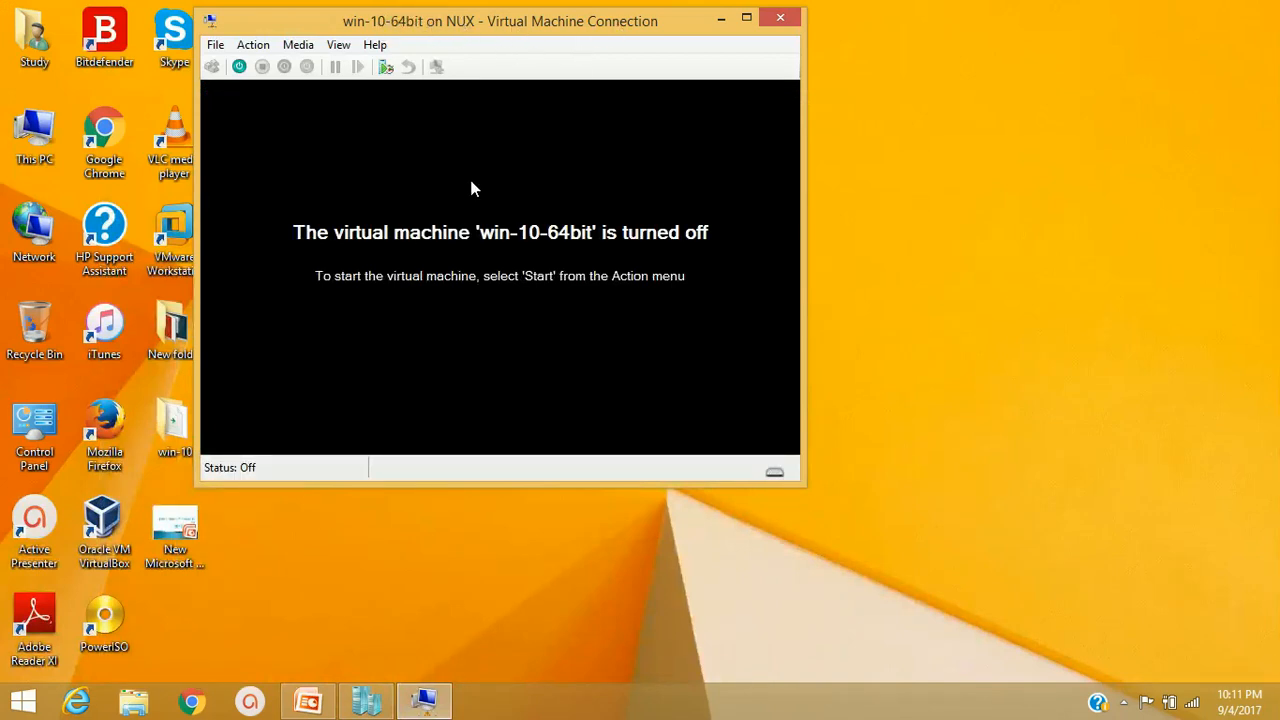
pyautogui.click(239, 67)
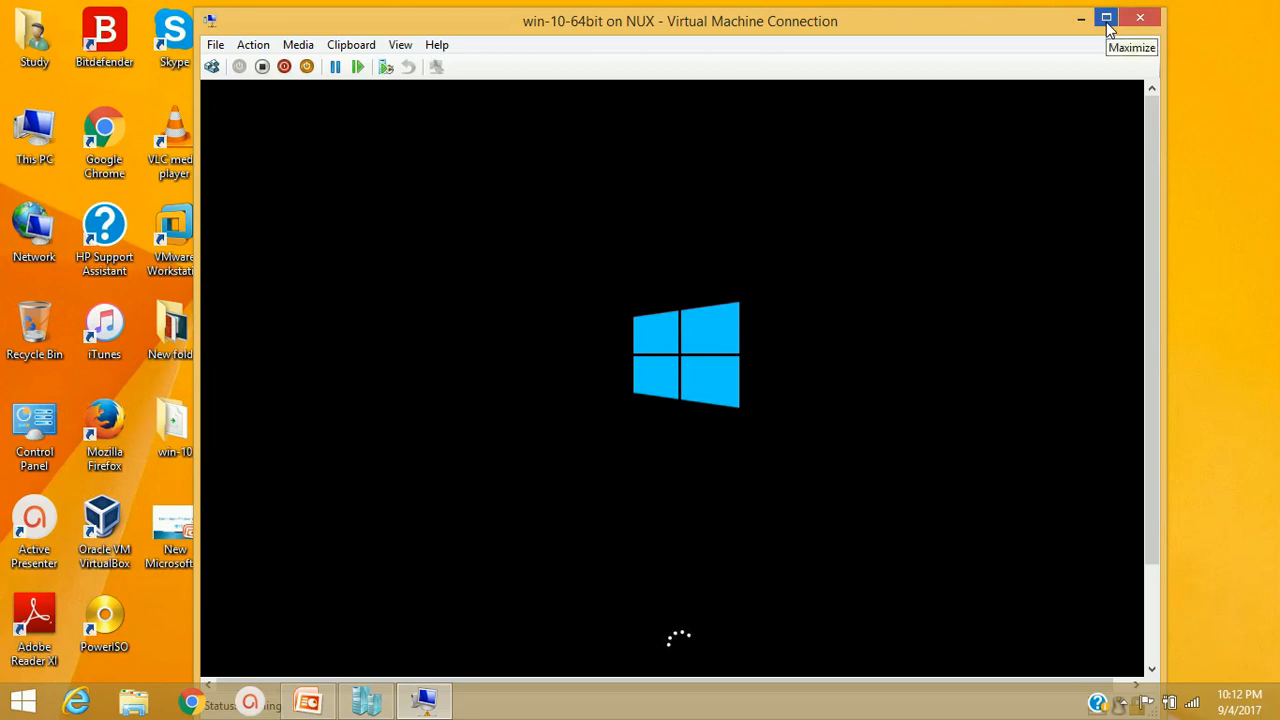
pyautogui.moveTo(874, 35); pyautogui.dragTo(872, 28)
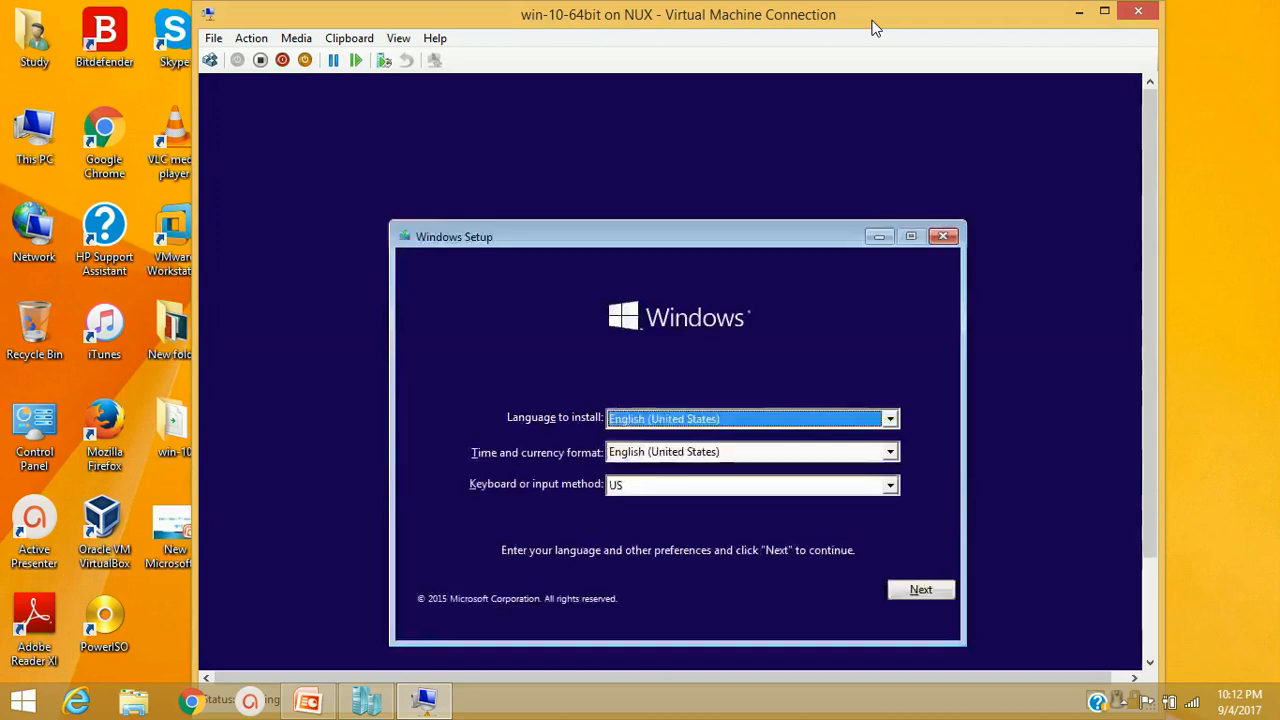
pyautogui.moveTo(625, 238); pyautogui.dragTo(604, 142)
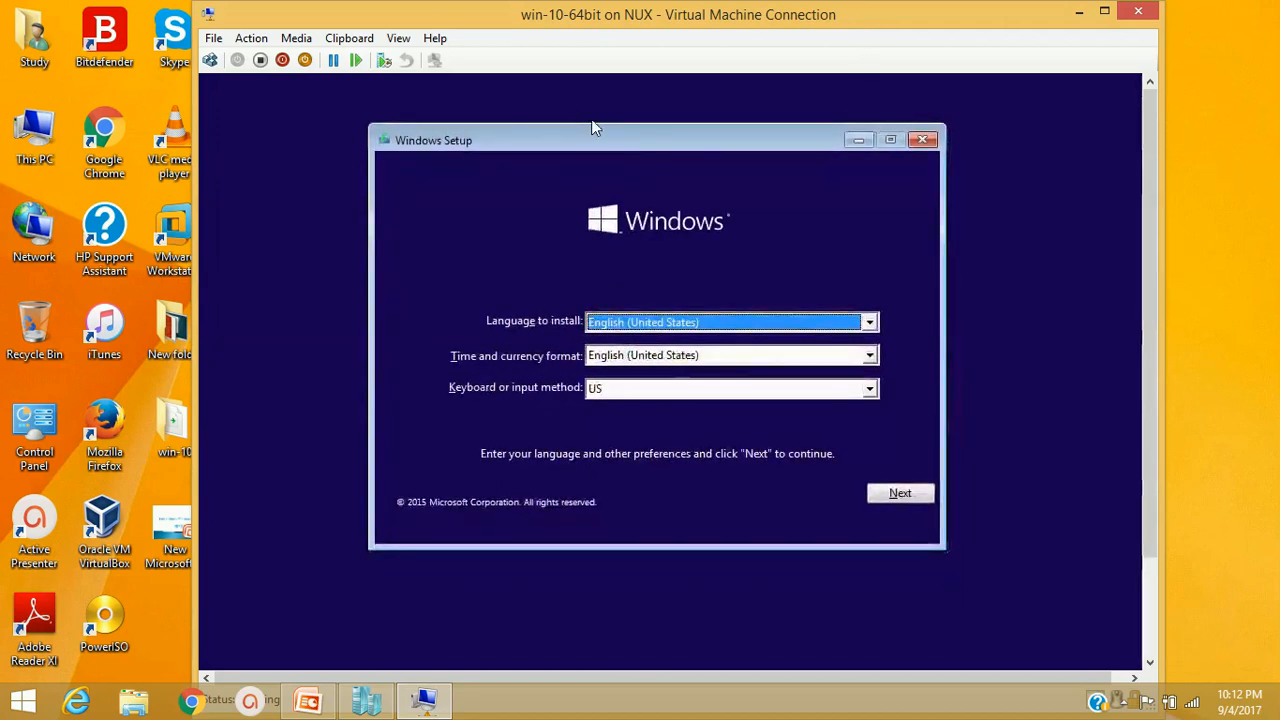
# Accept the language settings, begin the installation, and skip the product key
pyautogui.click(895, 496)
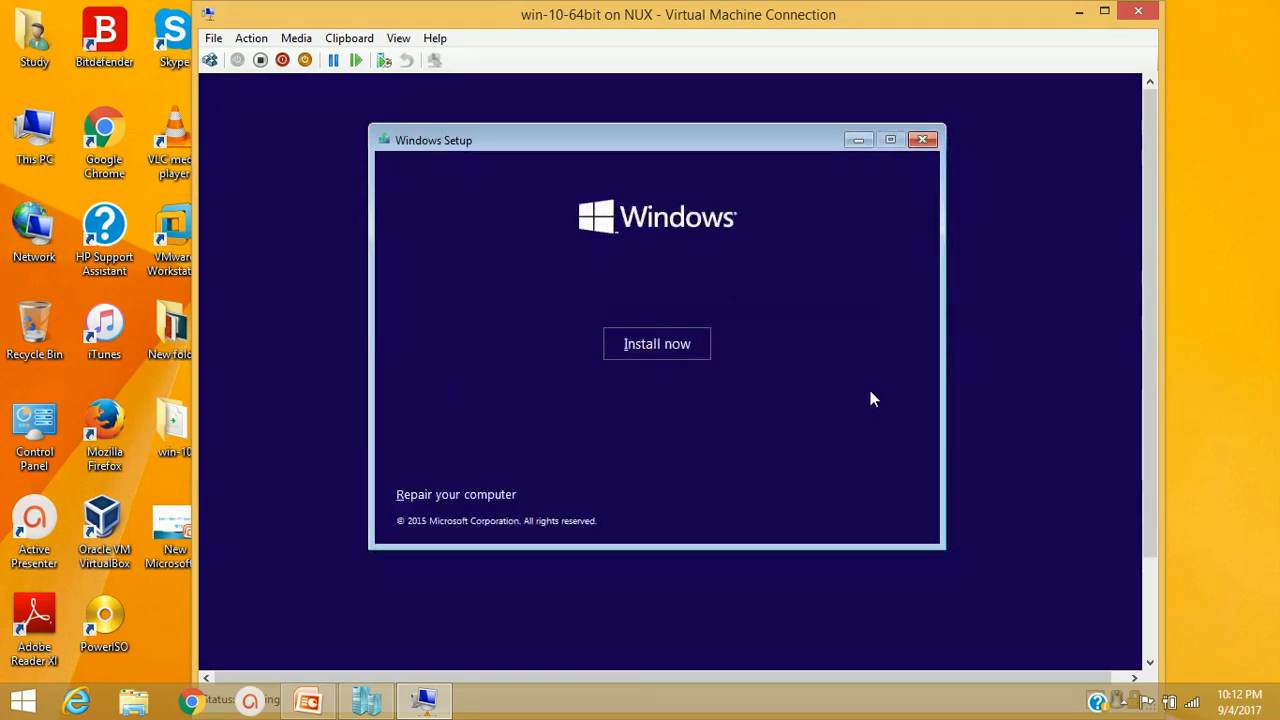
pyautogui.click(648, 347)
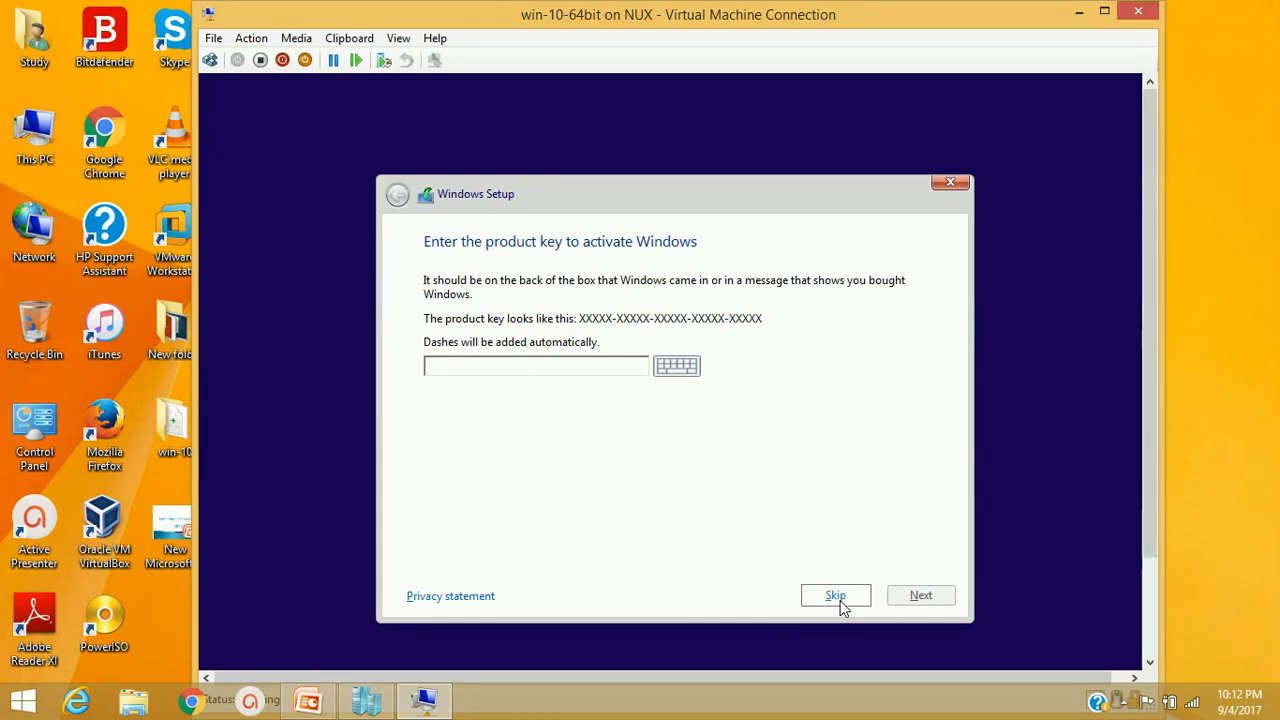
pyautogui.click(836, 597)
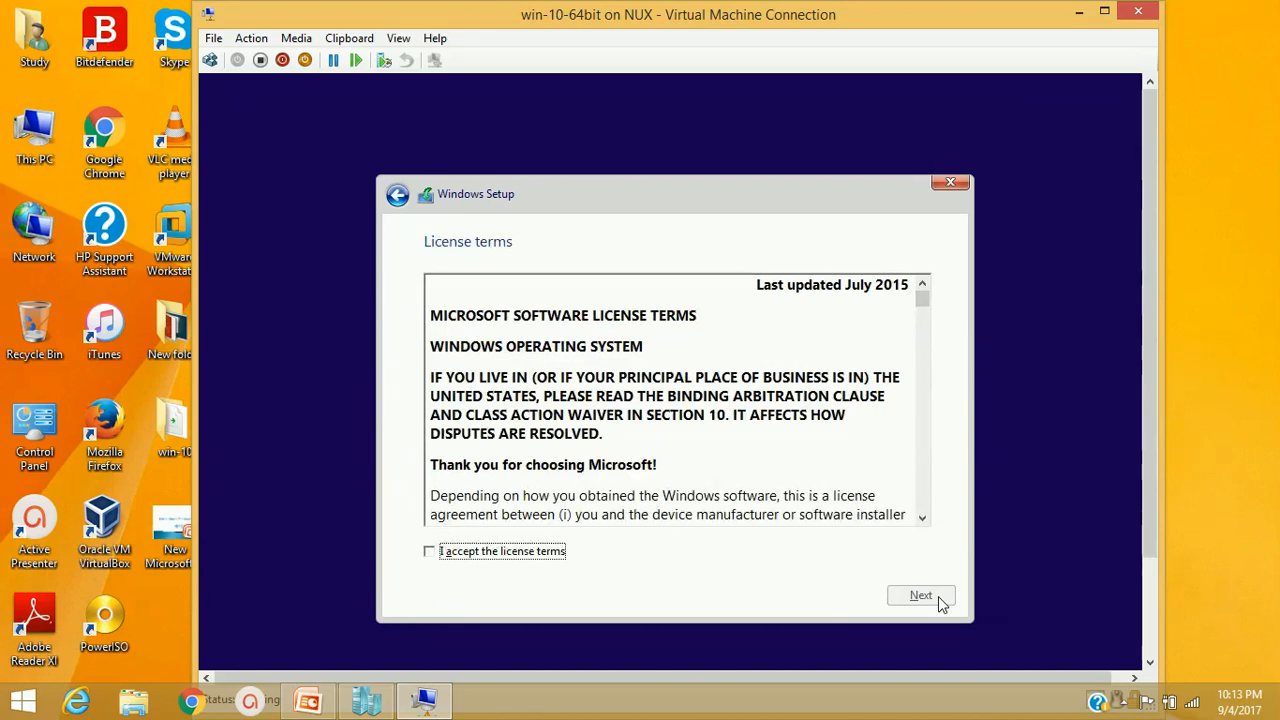
# Accept the license terms, choose Custom install, and start a new partition on Drive 0
pyautogui.click(485, 556)
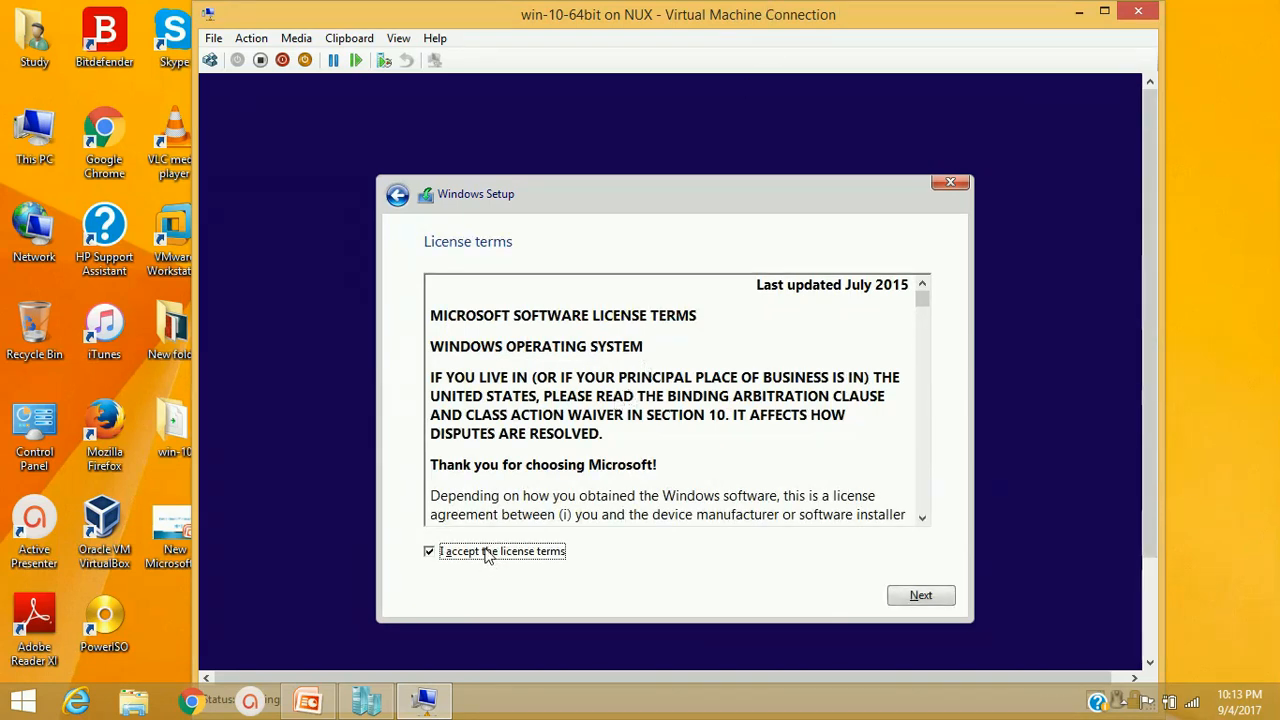
pyautogui.click(918, 596)
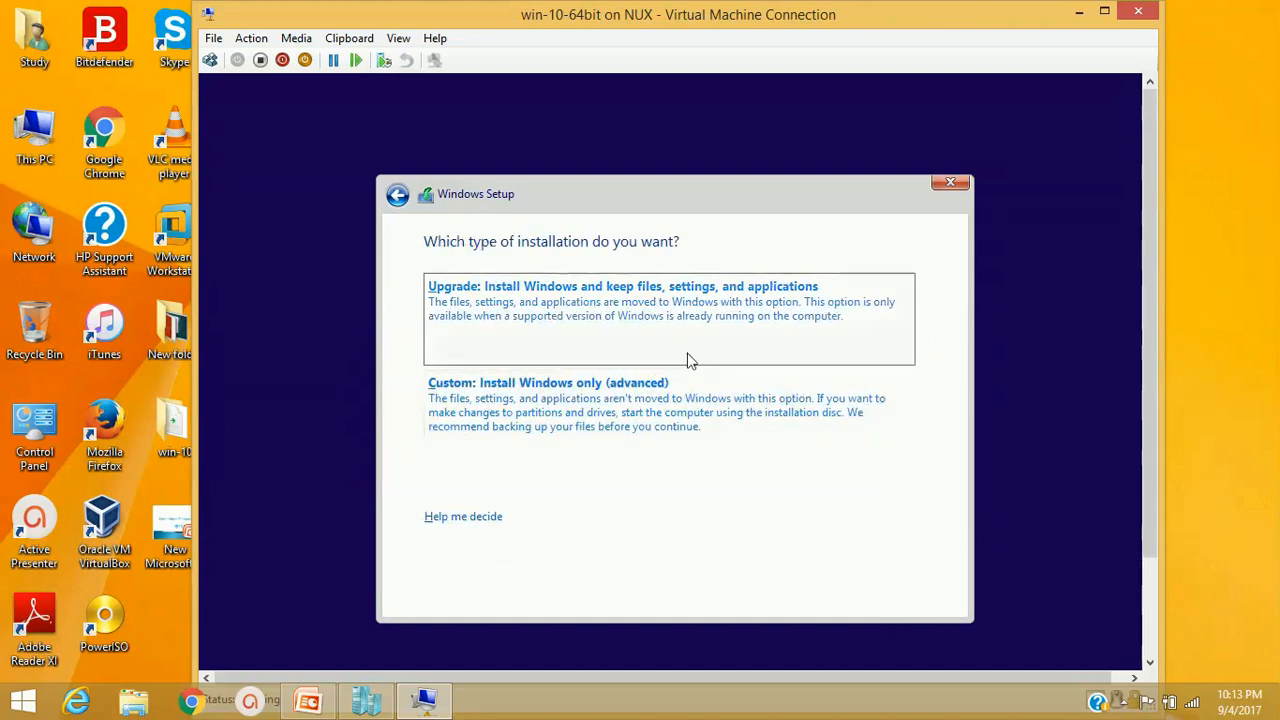
pyautogui.click(509, 420)
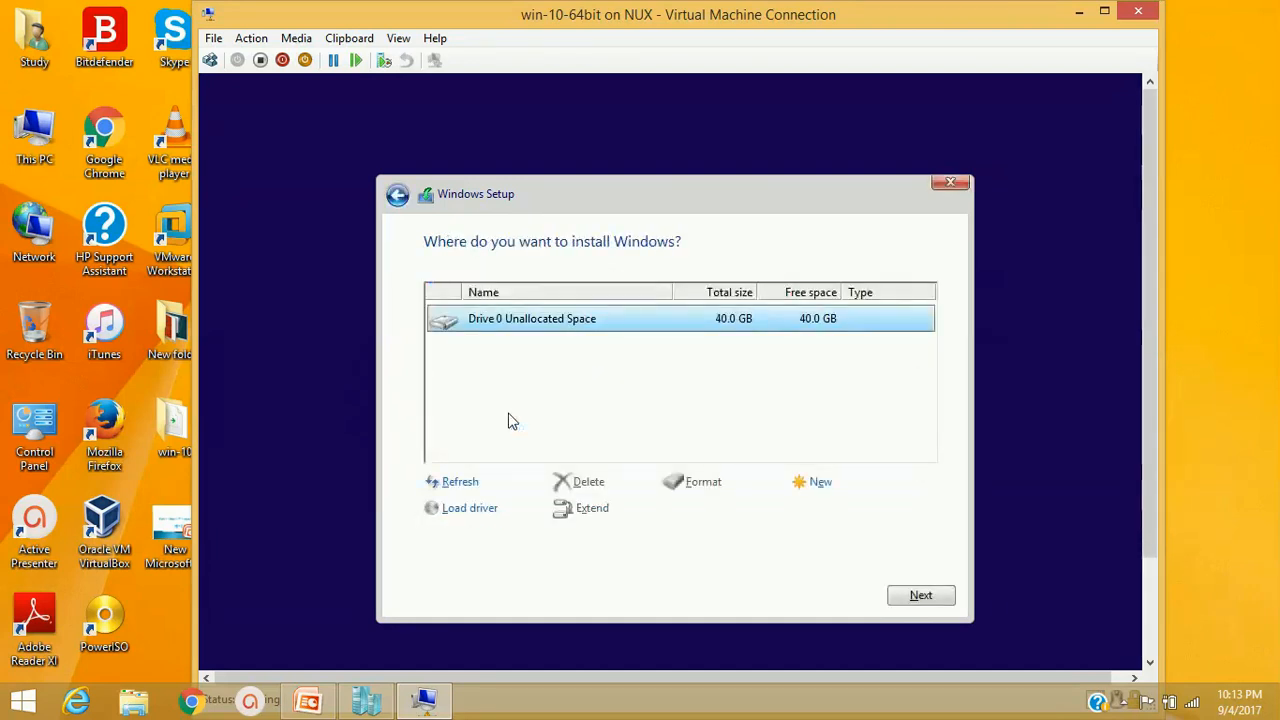
pyautogui.click(818, 483)
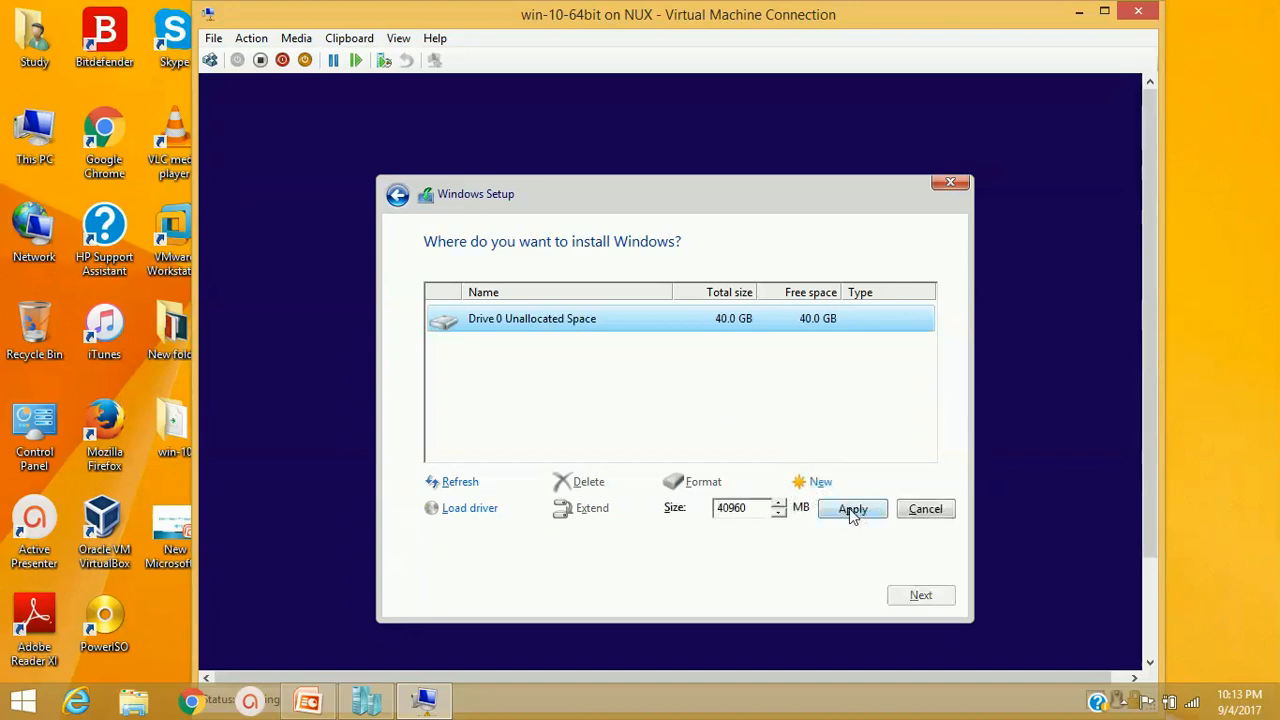
# Create a 40960 MB partition, accept the extra system partitions, and install onto Drive 0 Partition 2
pyautogui.click(852, 514)
pyautogui.click(797, 505)
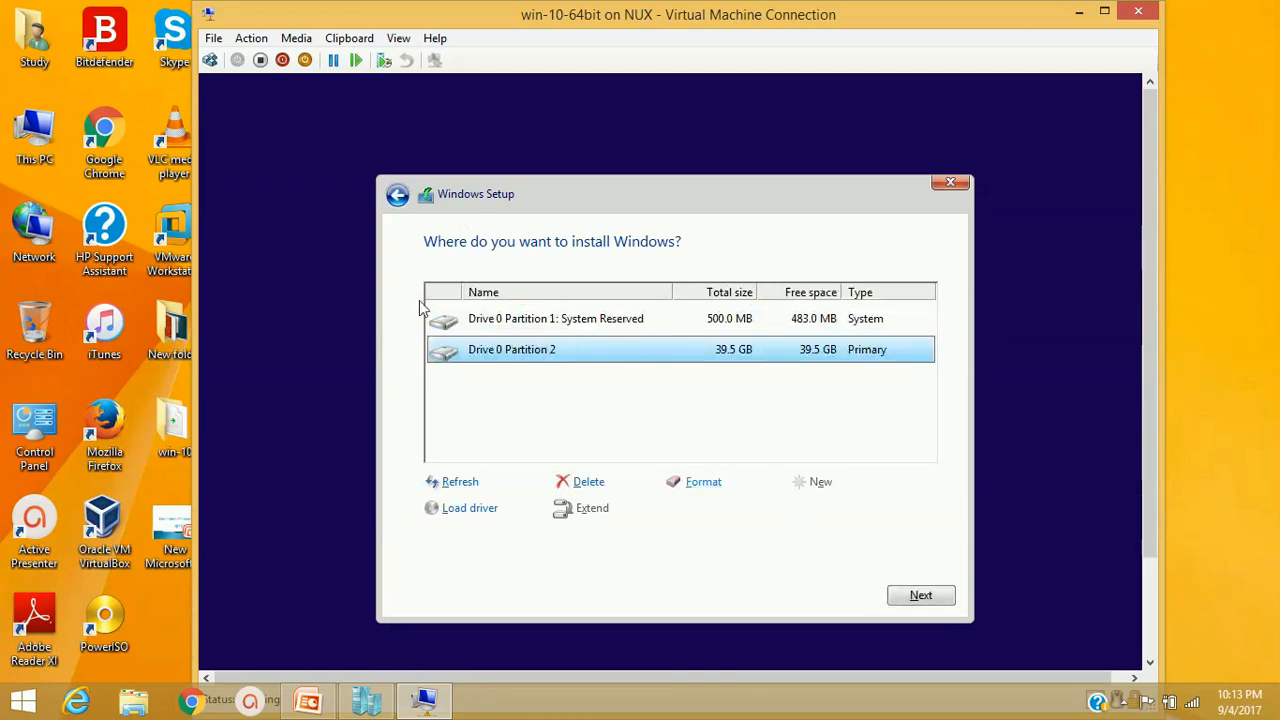
pyautogui.click(921, 596)
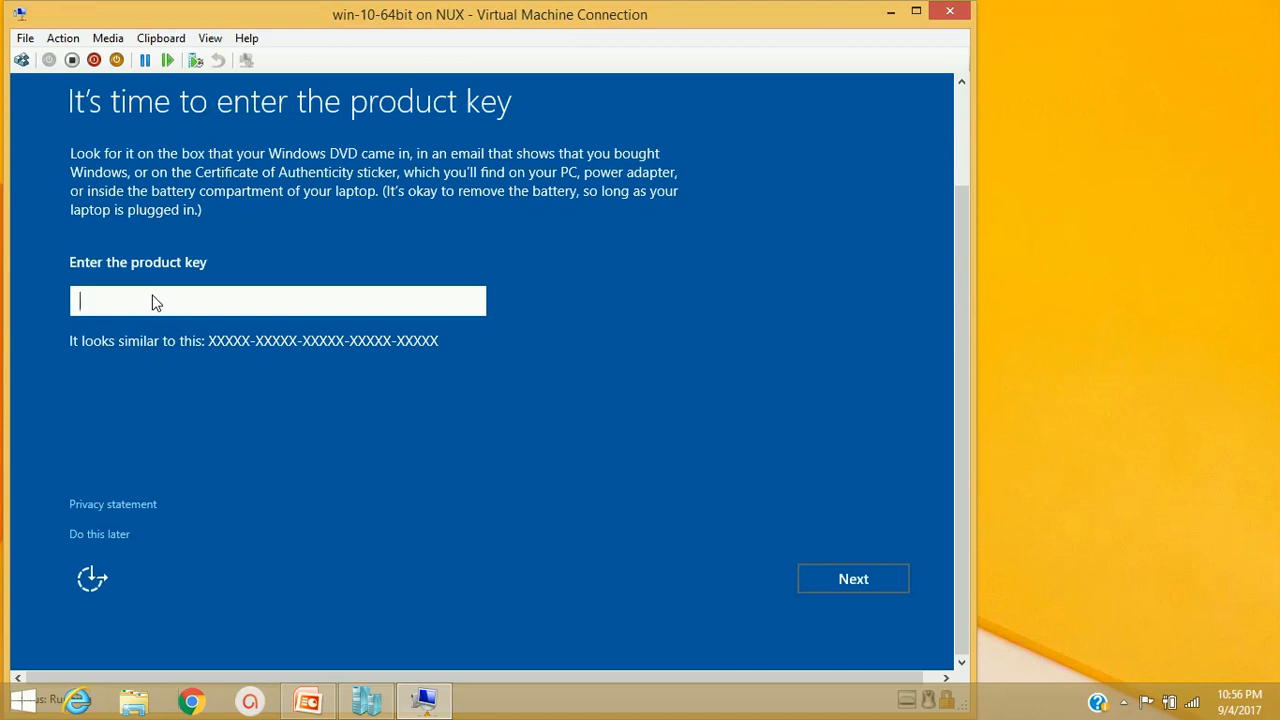
# Choose 'Do this later' for the product key and accept Express settings
pyautogui.click(110, 533)
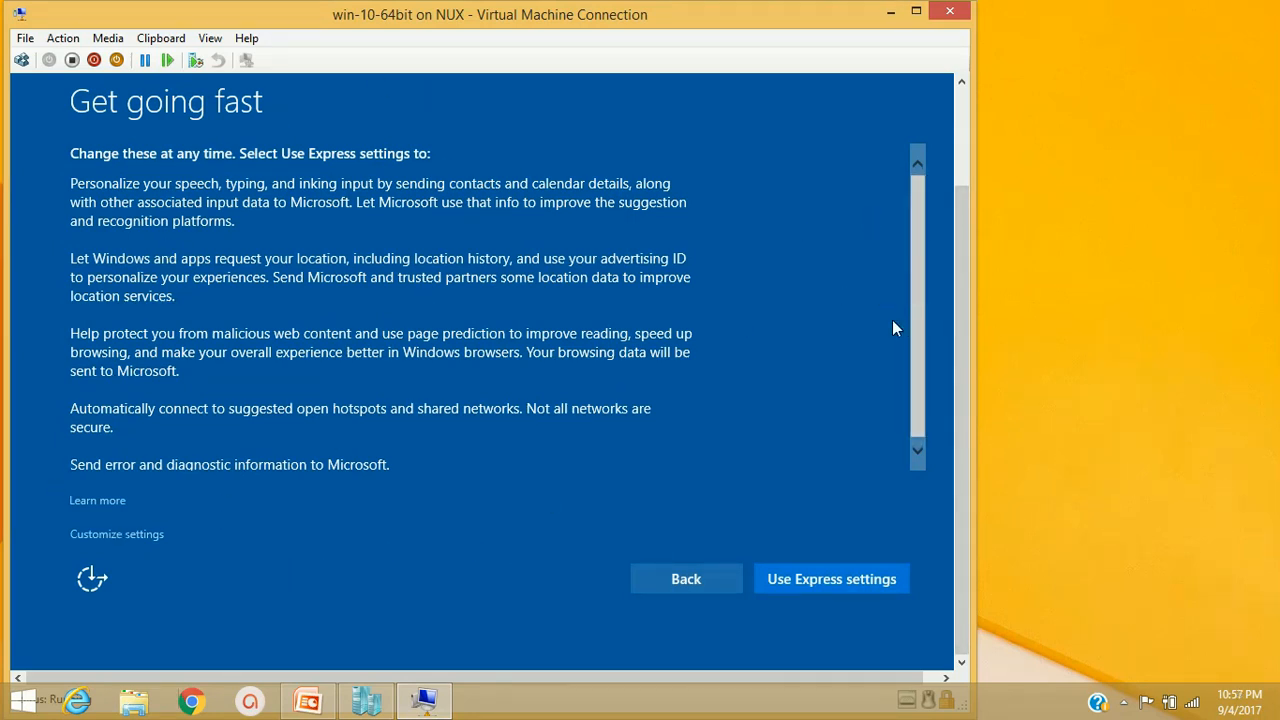
pyautogui.click(817, 590)
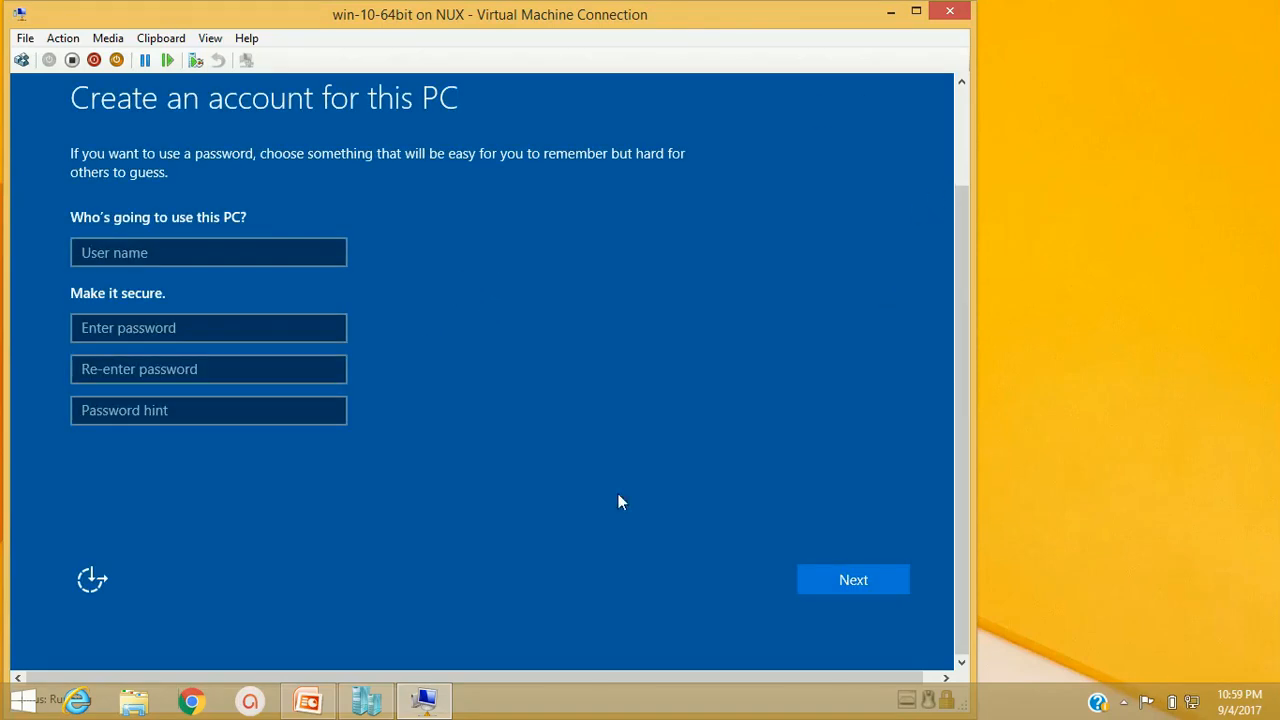
# Enter the account's user name, password twice, and a password hint, then continue
pyautogui.click(155, 249)
pyautogui.write('bijay')
pyautogui.press('BackSpace')
pyautogui.press('BackSpace')
pyautogui.press('BackSpace')
pyautogui.press('BackSpace')
pyautogui.press('BackSpace')
pyautogui.write('Bijay')
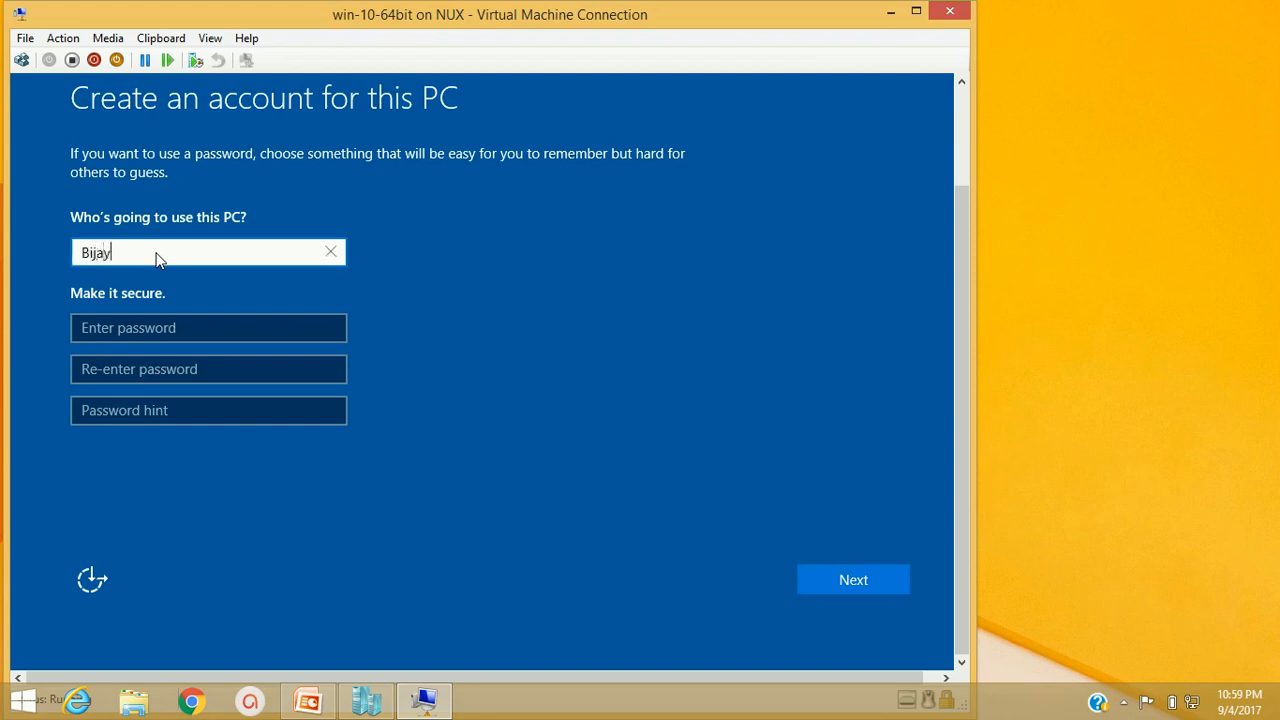
pyautogui.click(240, 322)
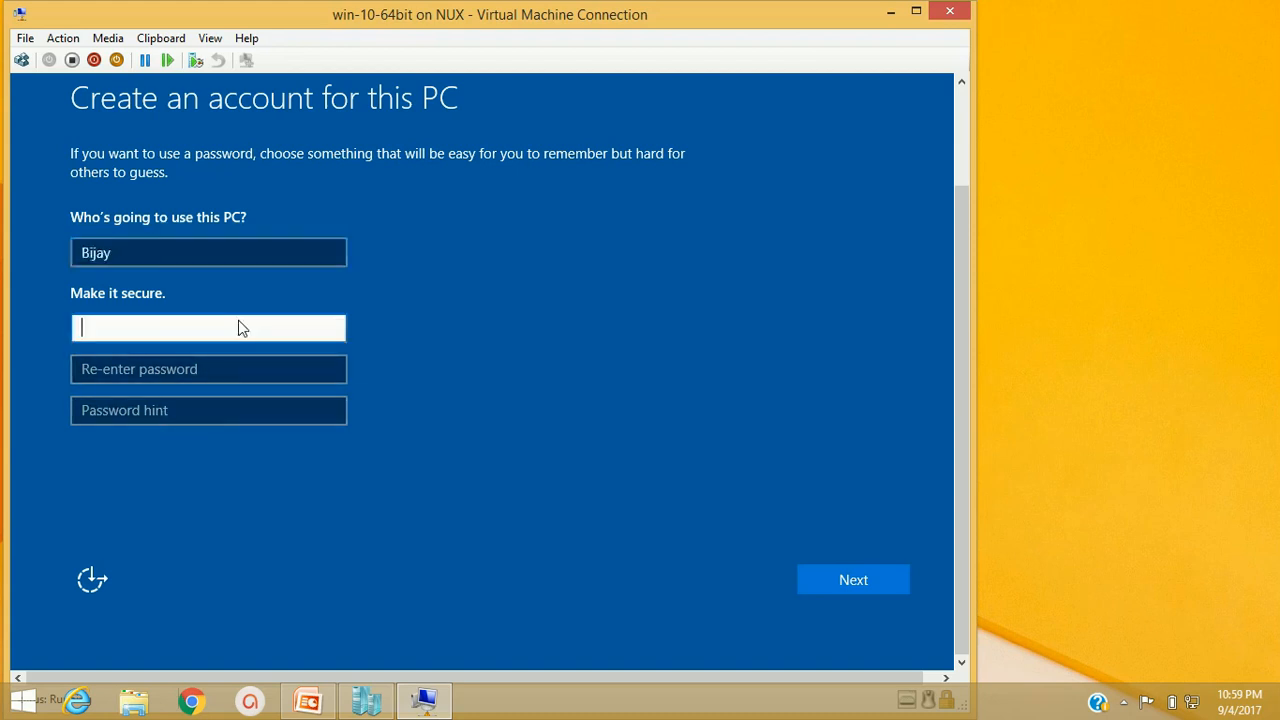
pyautogui.write('aaaaaa')
pyautogui.press('Tab')
pyautogui.write('aaaaaa')
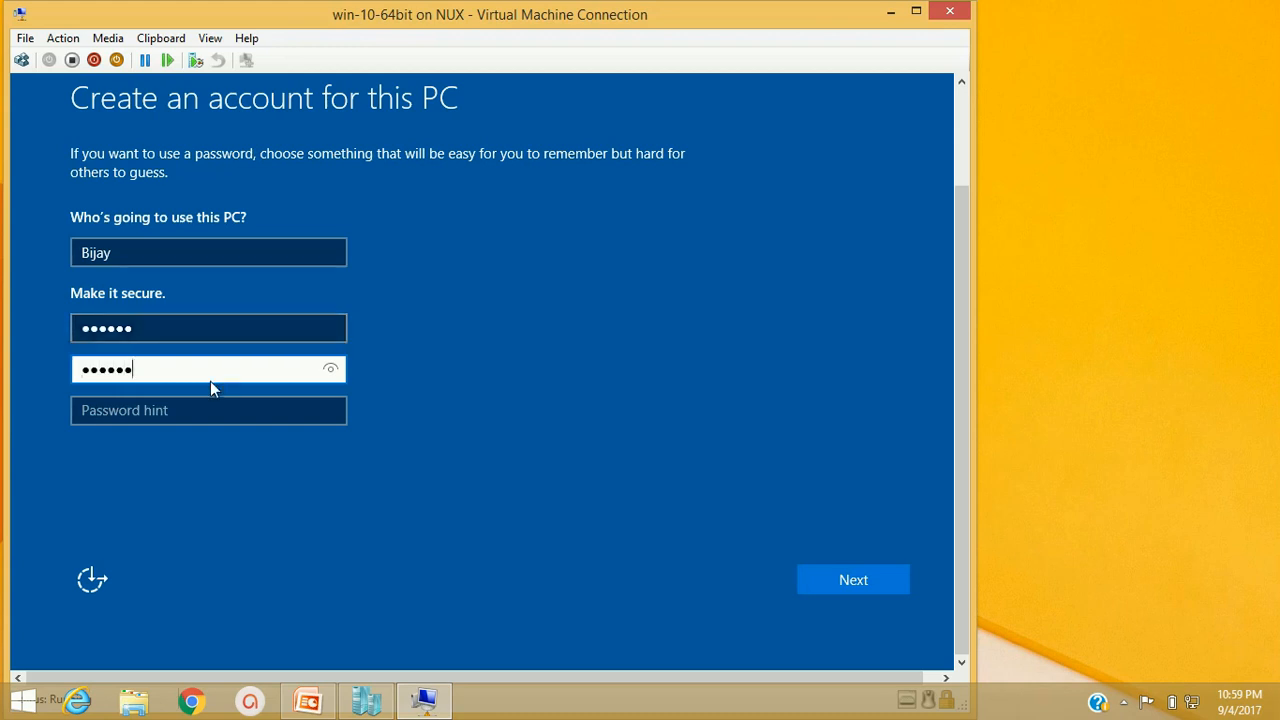
pyautogui.click(201, 414)
pyautogui.write('12345')
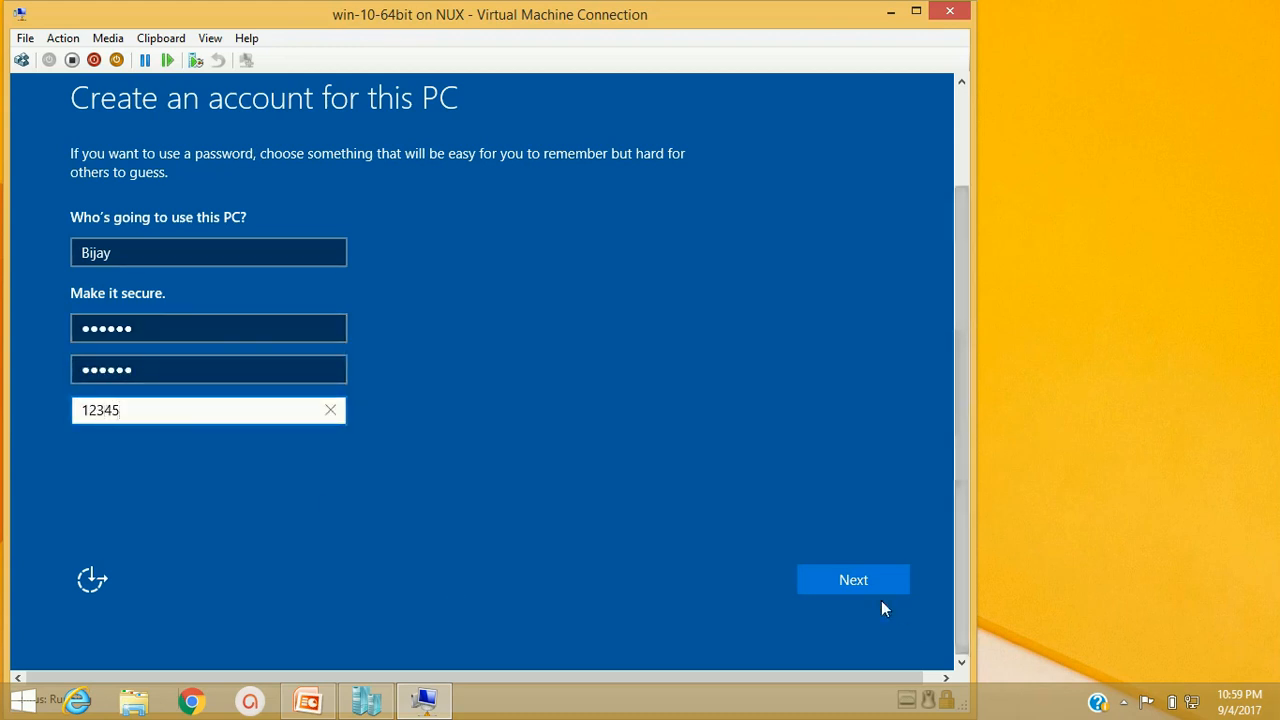
pyautogui.click(826, 582)
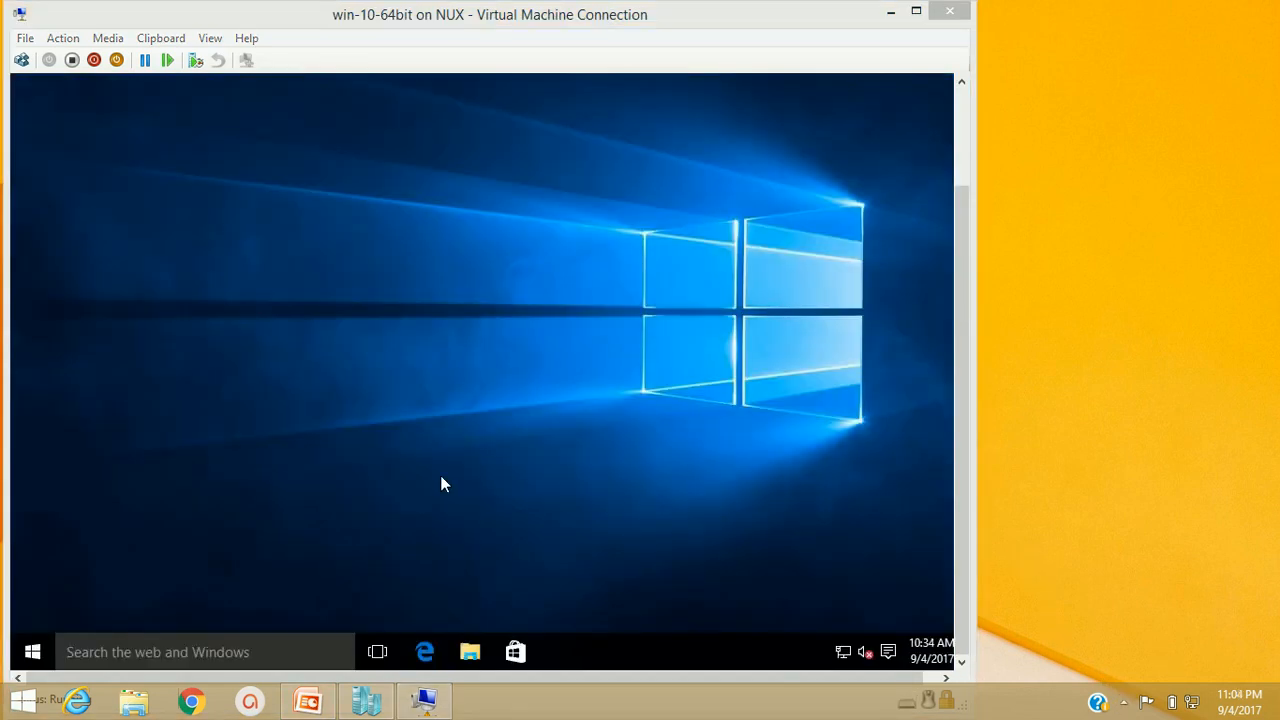
pyautogui.rightClick(470, 268)
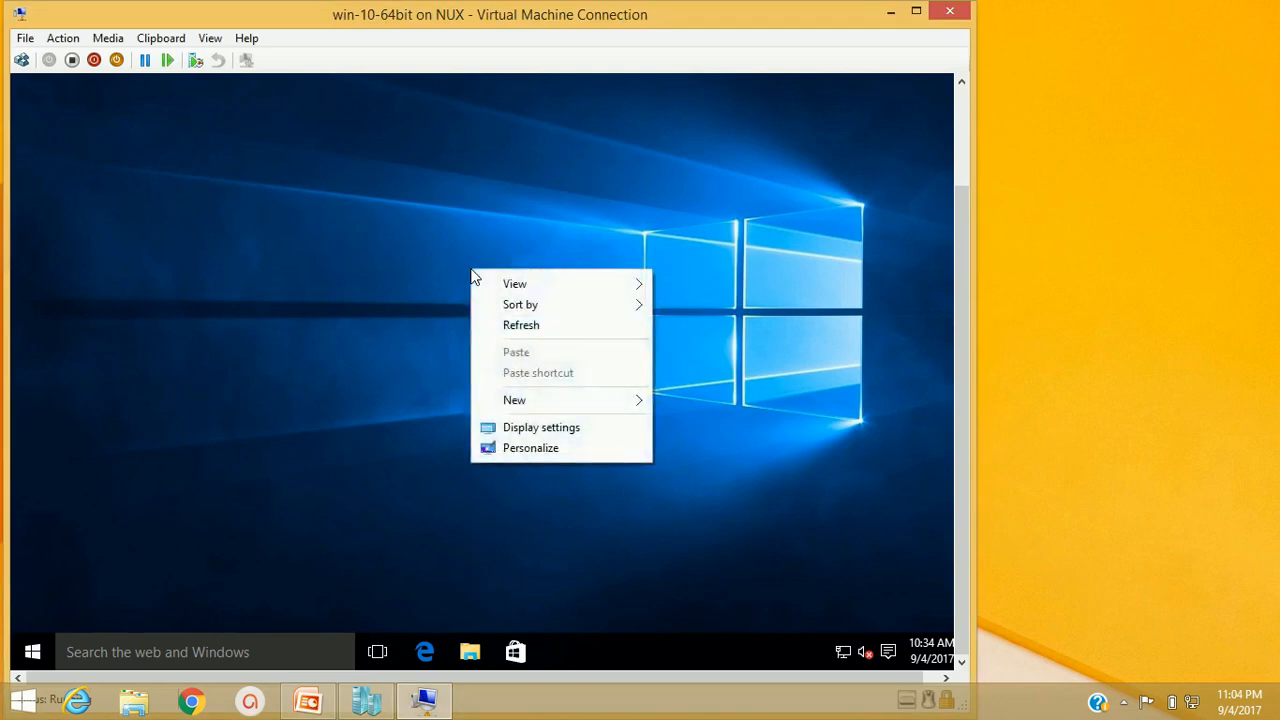
pyautogui.click(516, 328)
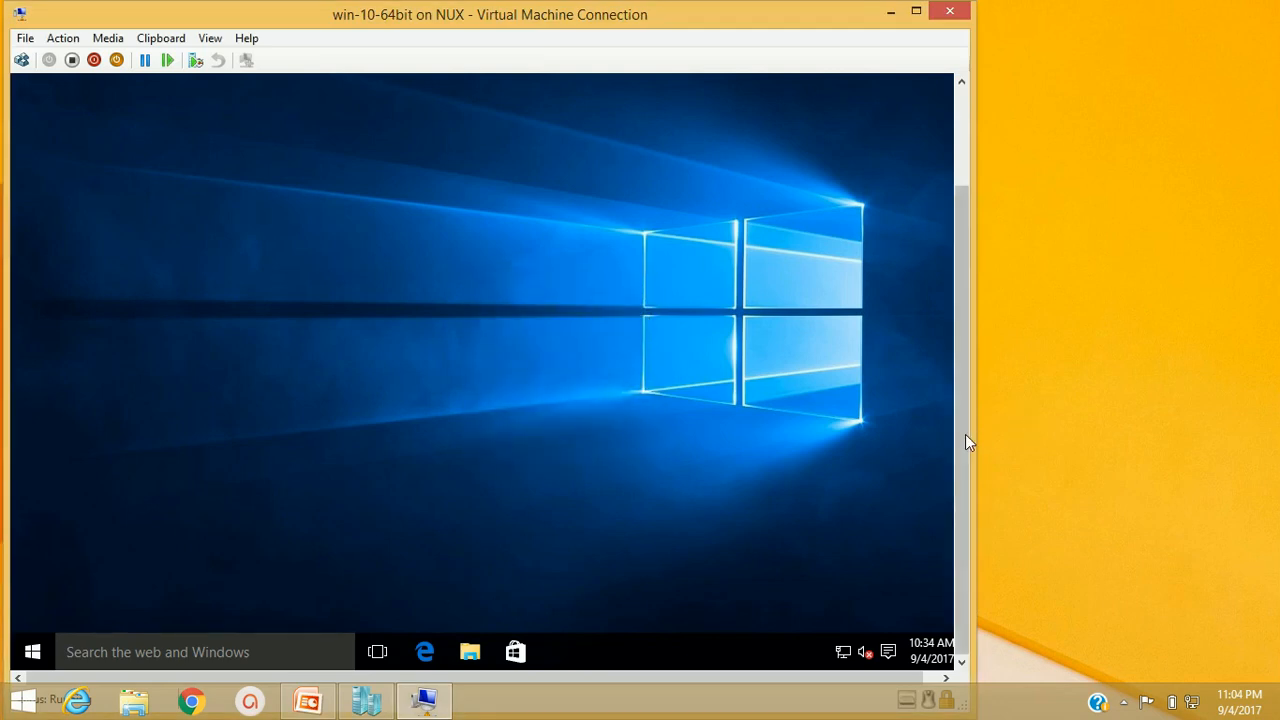
pyautogui.scroll(3, 959, 436)
pyautogui.rightClick(507, 232)
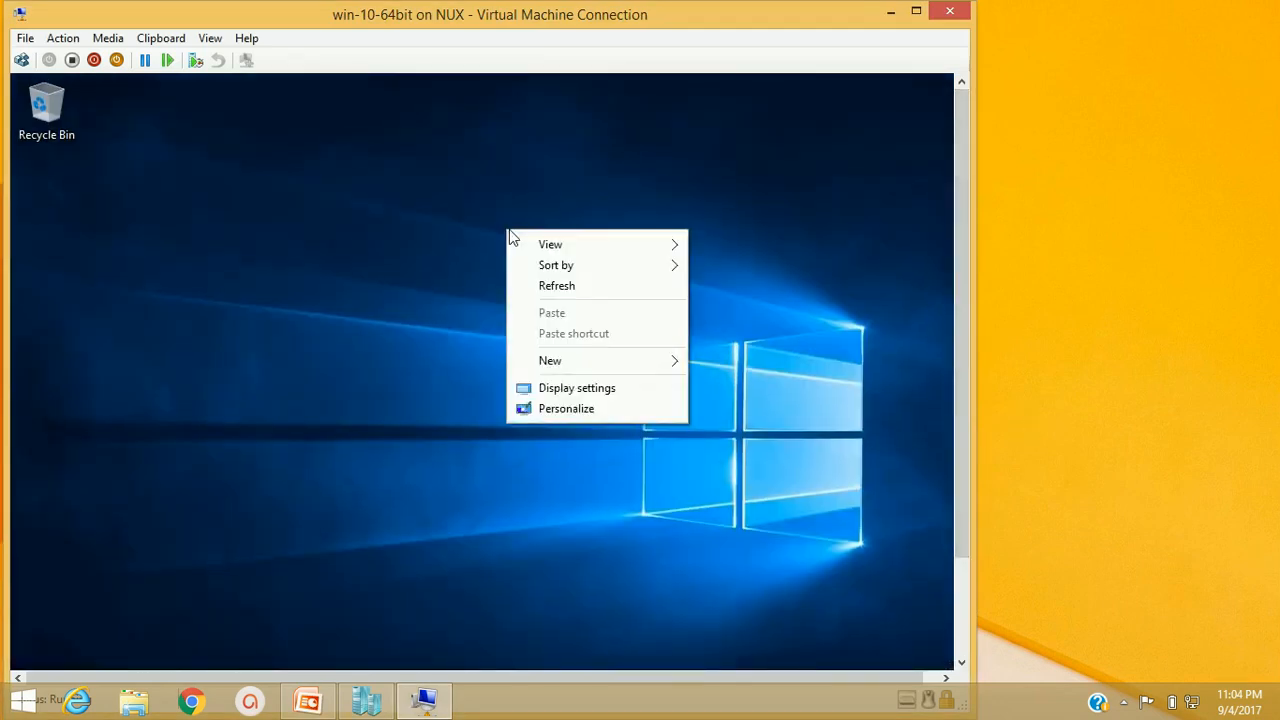
pyautogui.click(600, 150)
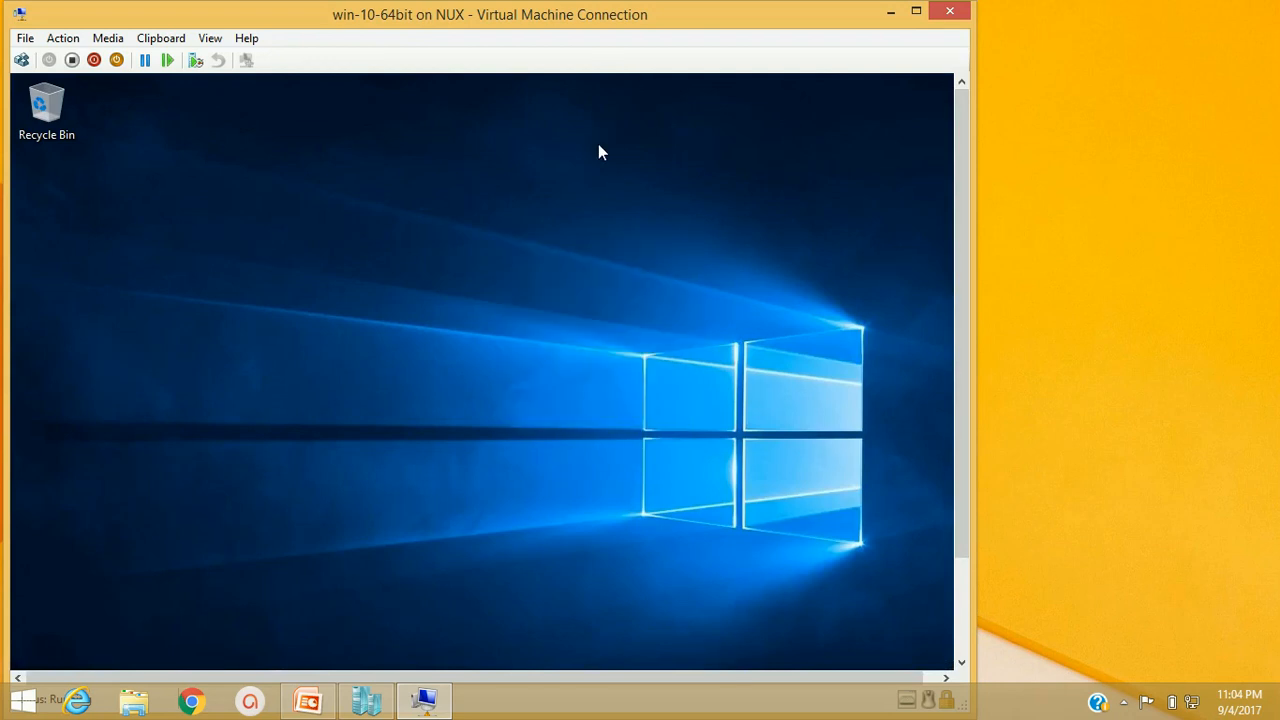
pyautogui.press('super')
pyautogui.click(740, 166)
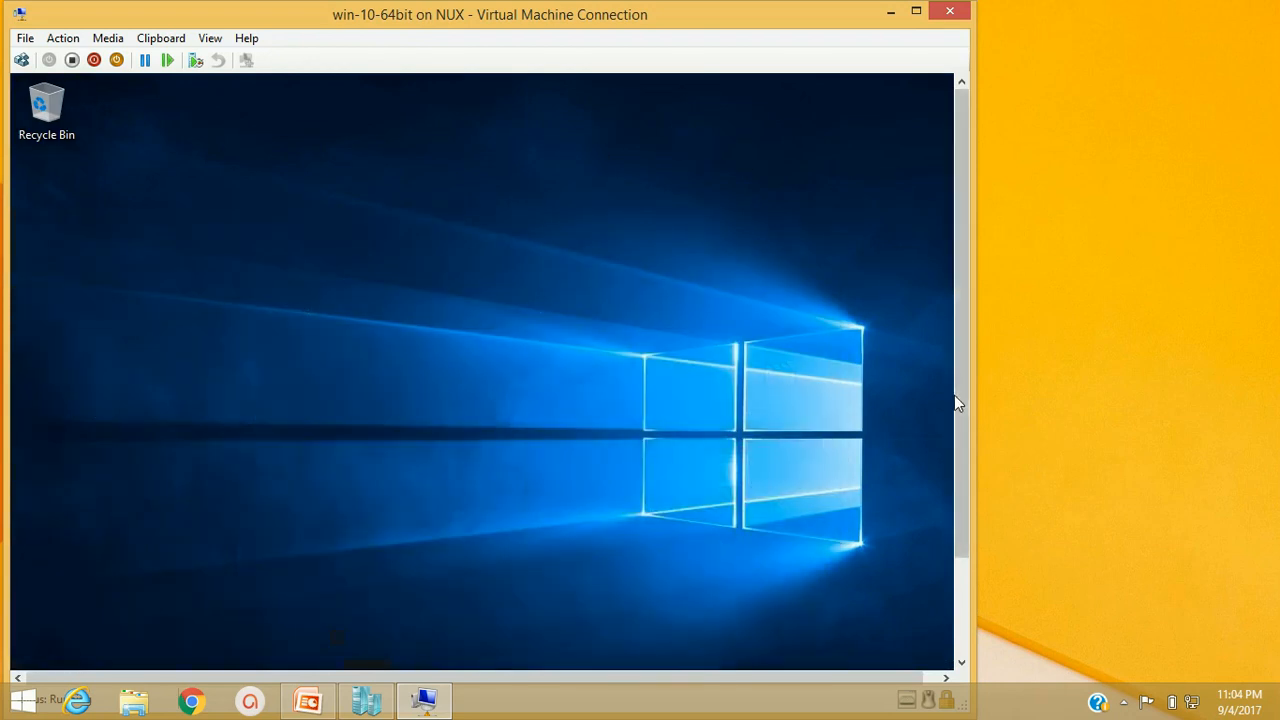
pyautogui.moveTo(956, 368); pyautogui.dragTo(955, 561)
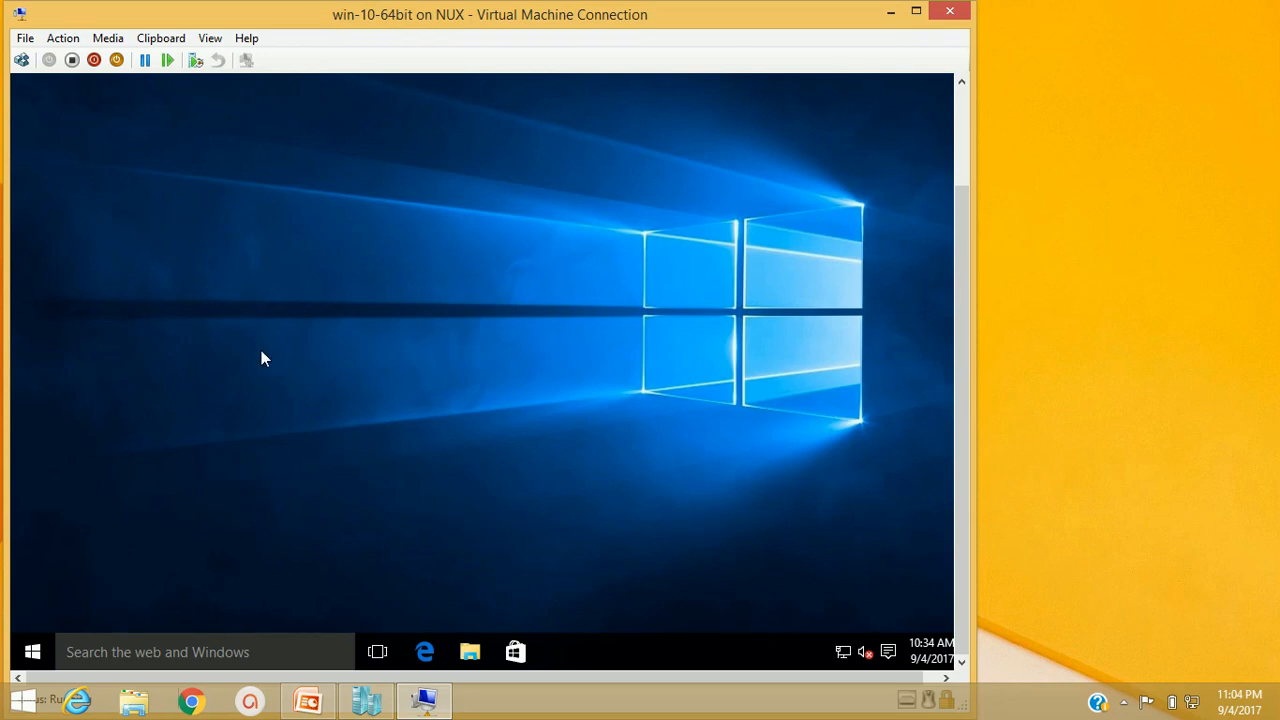
pyautogui.press('super+r')
pyautogui.write('p')
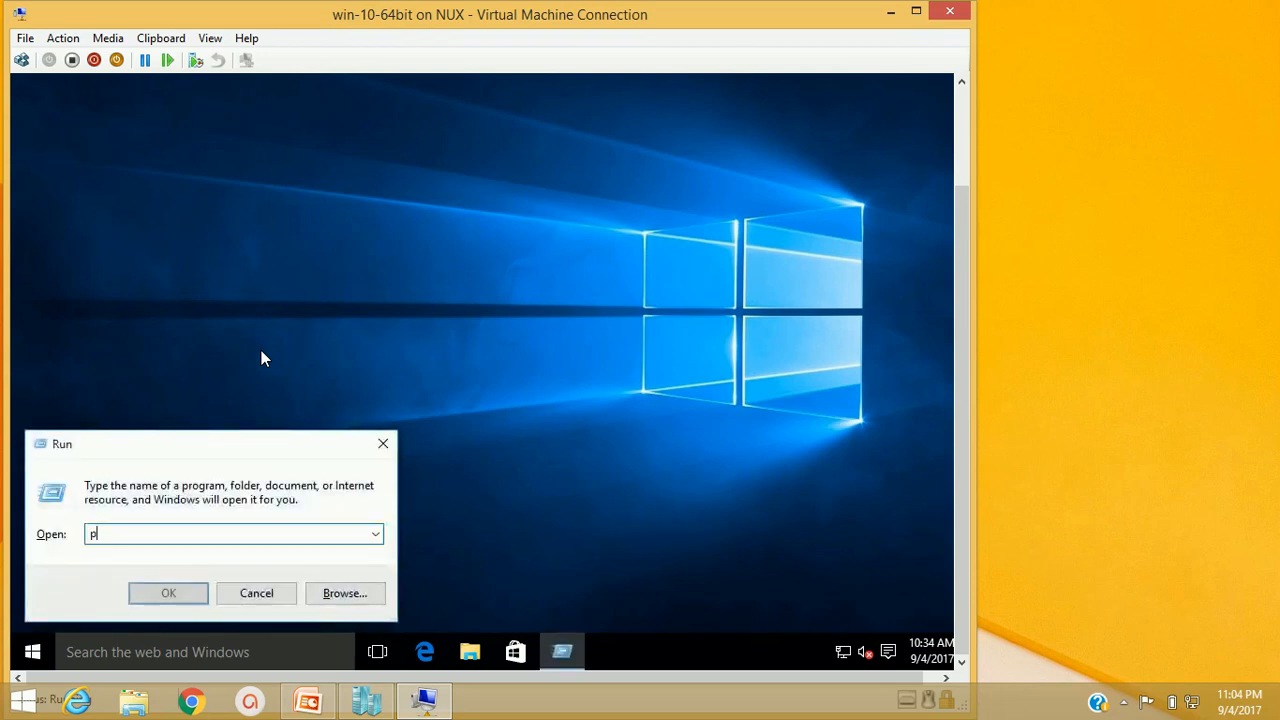
pyautogui.write('ing www')
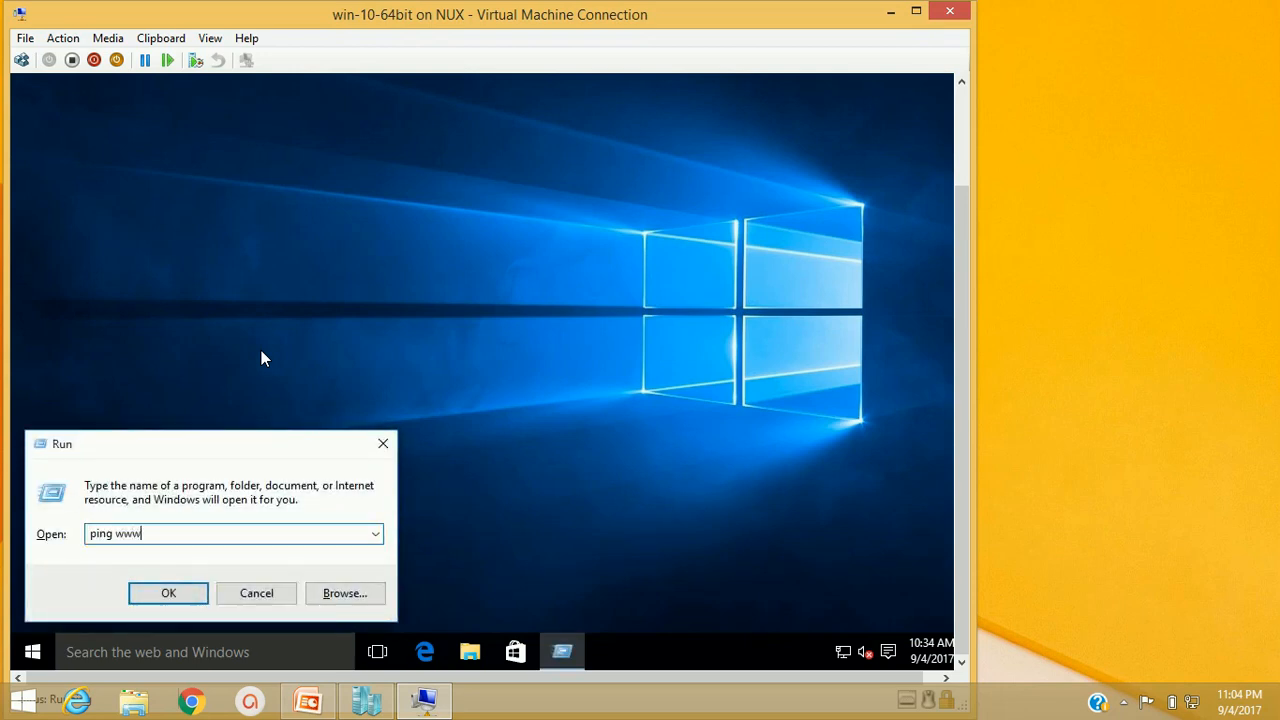
pyautogui.write('.google.com')
pyautogui.press('Return')
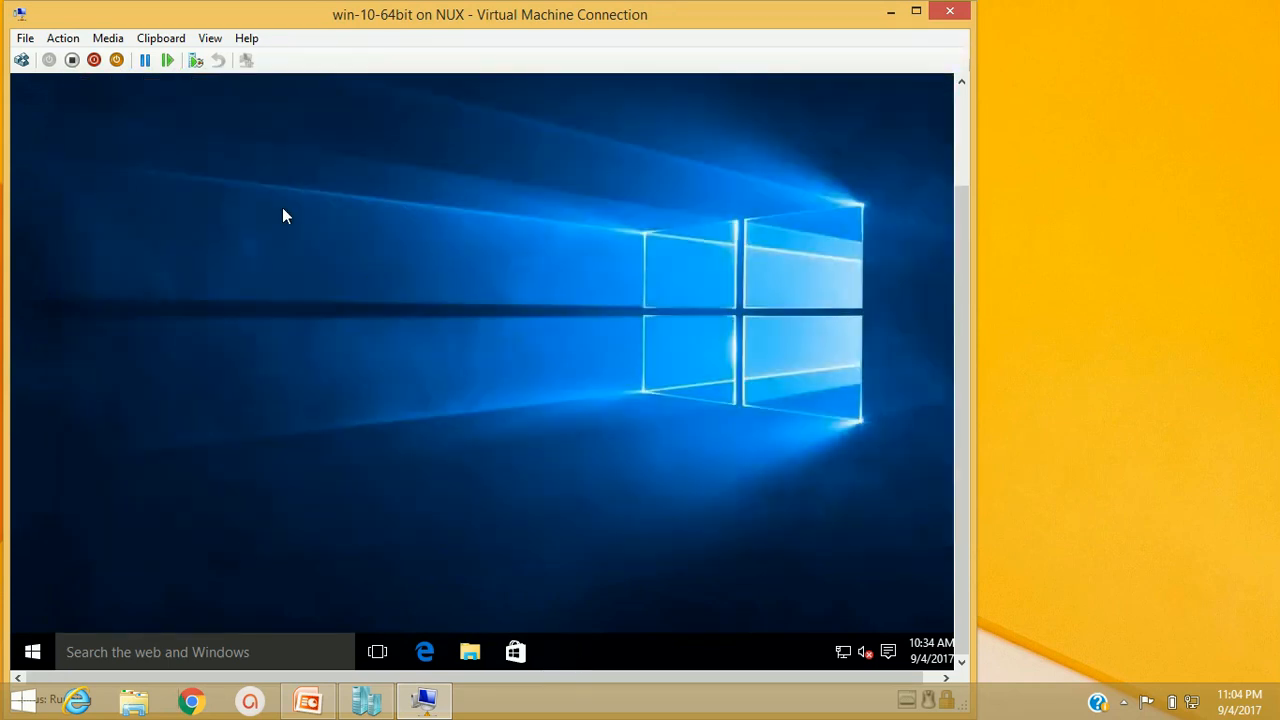
pyautogui.rightClick(258, 187)
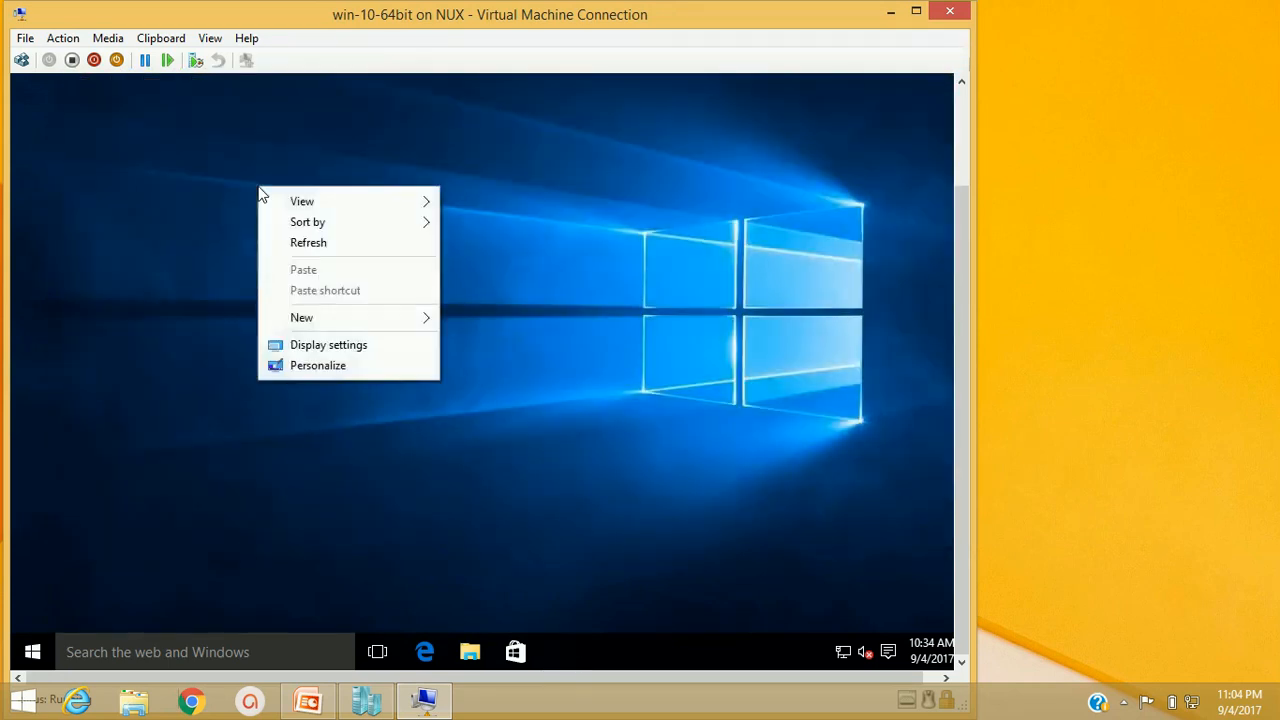
pyautogui.click(303, 243)
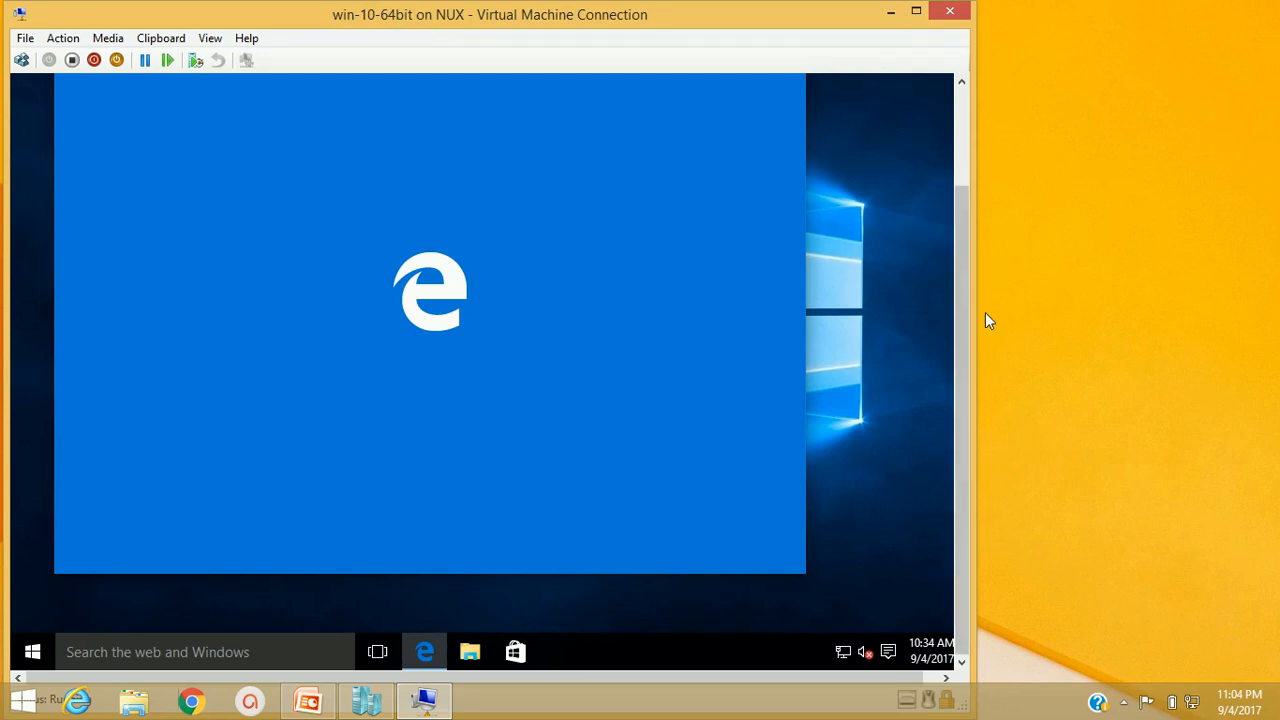
pyautogui.moveTo(964, 314); pyautogui.dragTo(950, 220)
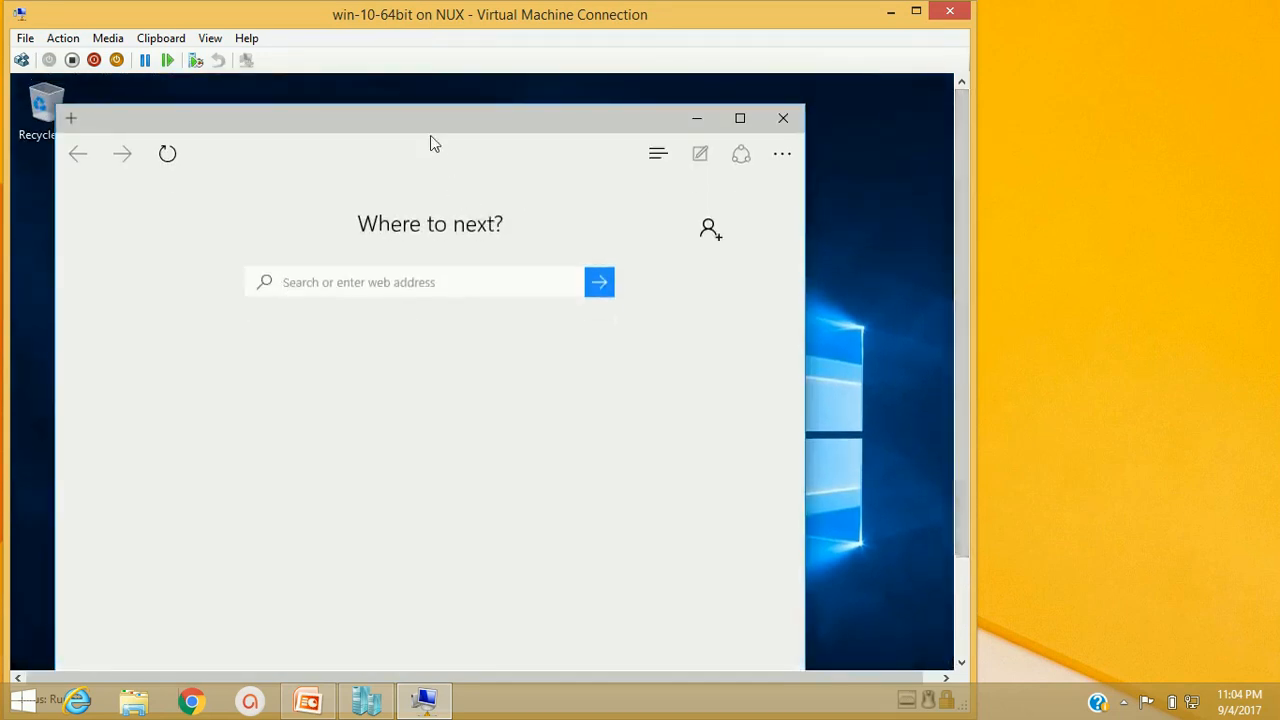
pyautogui.write('www.googlec')
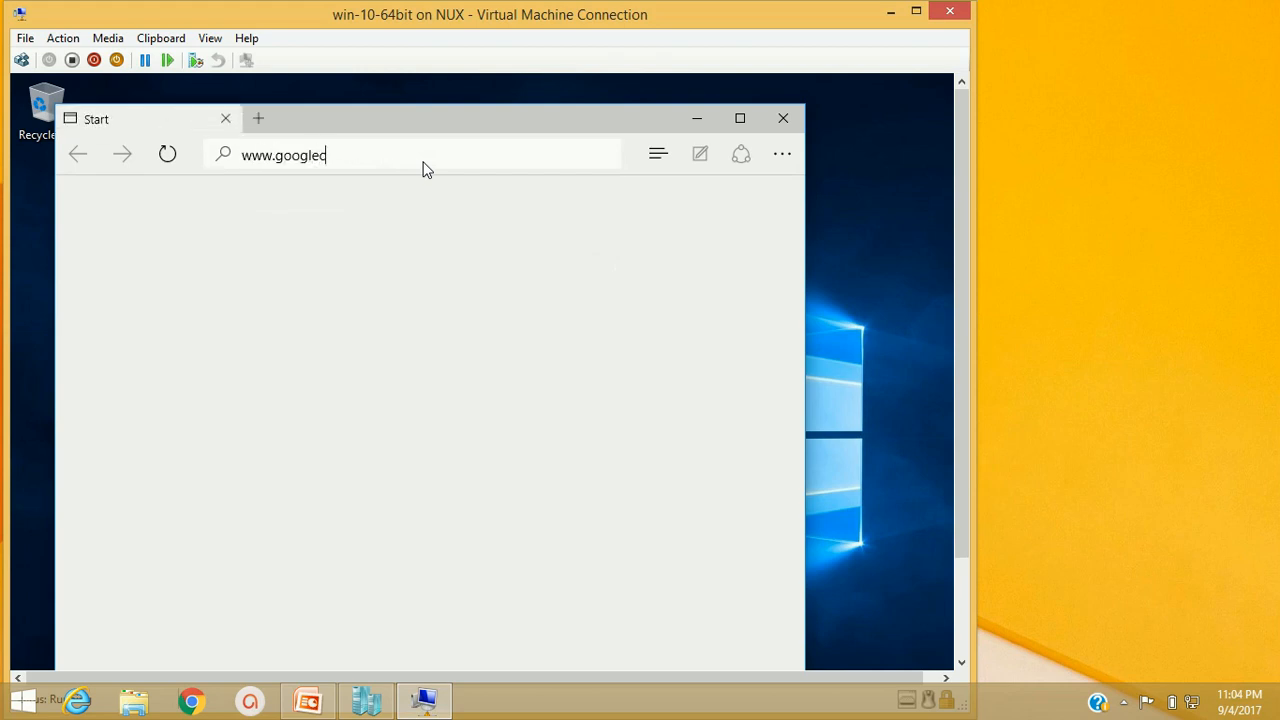
pyautogui.press('BackSpace')
pyautogui.write('.')
pyautogui.press('Return')
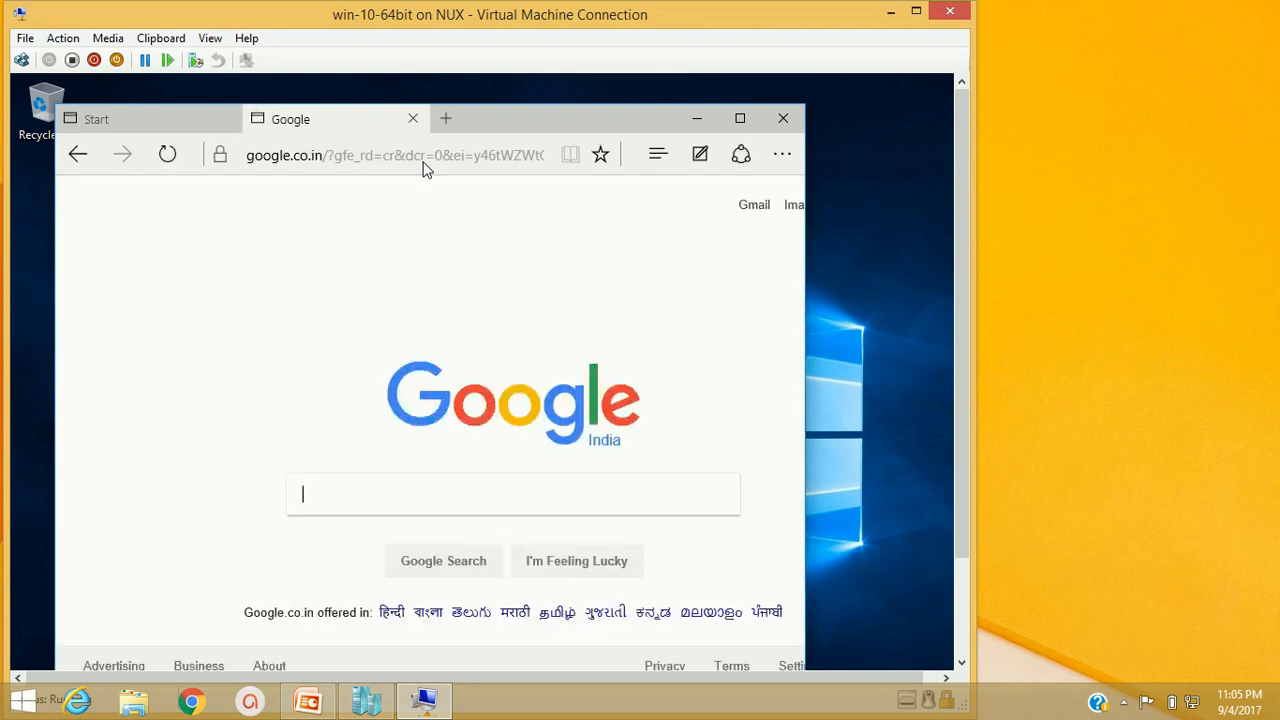
# Maximize and close Edge, then minimize the VM Connection window
pyautogui.click(739, 119)
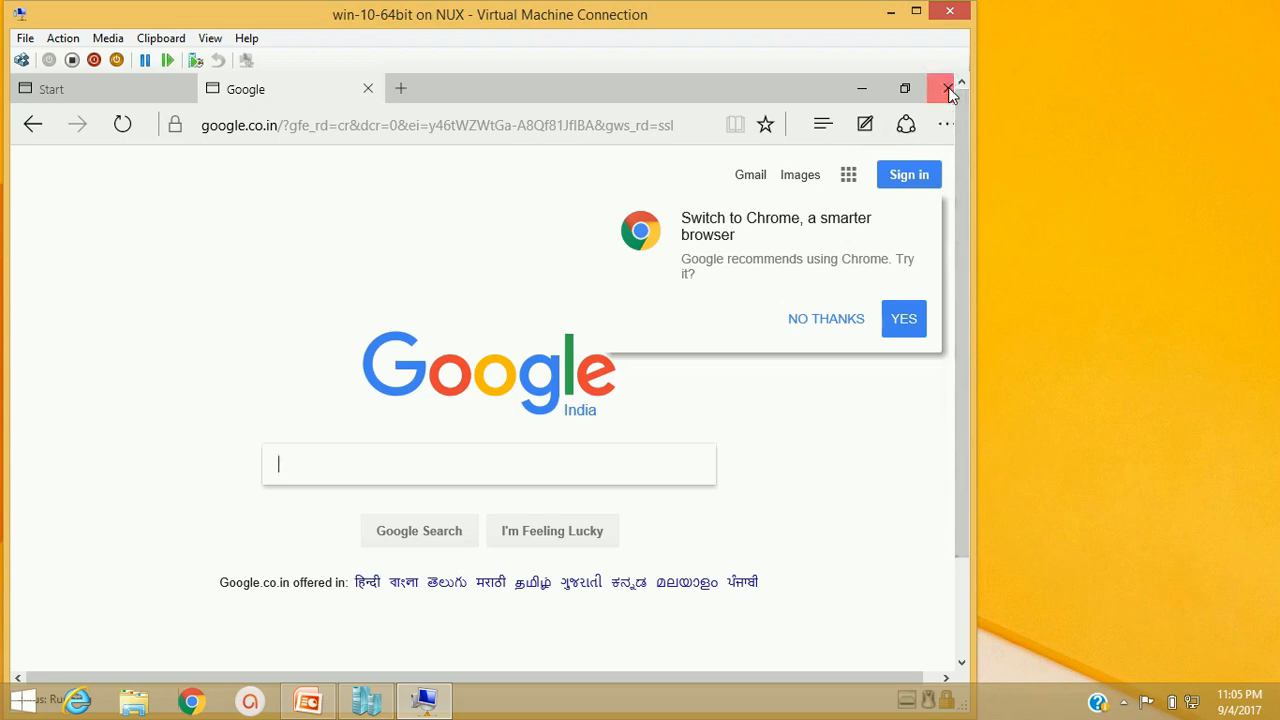
pyautogui.click(948, 87)
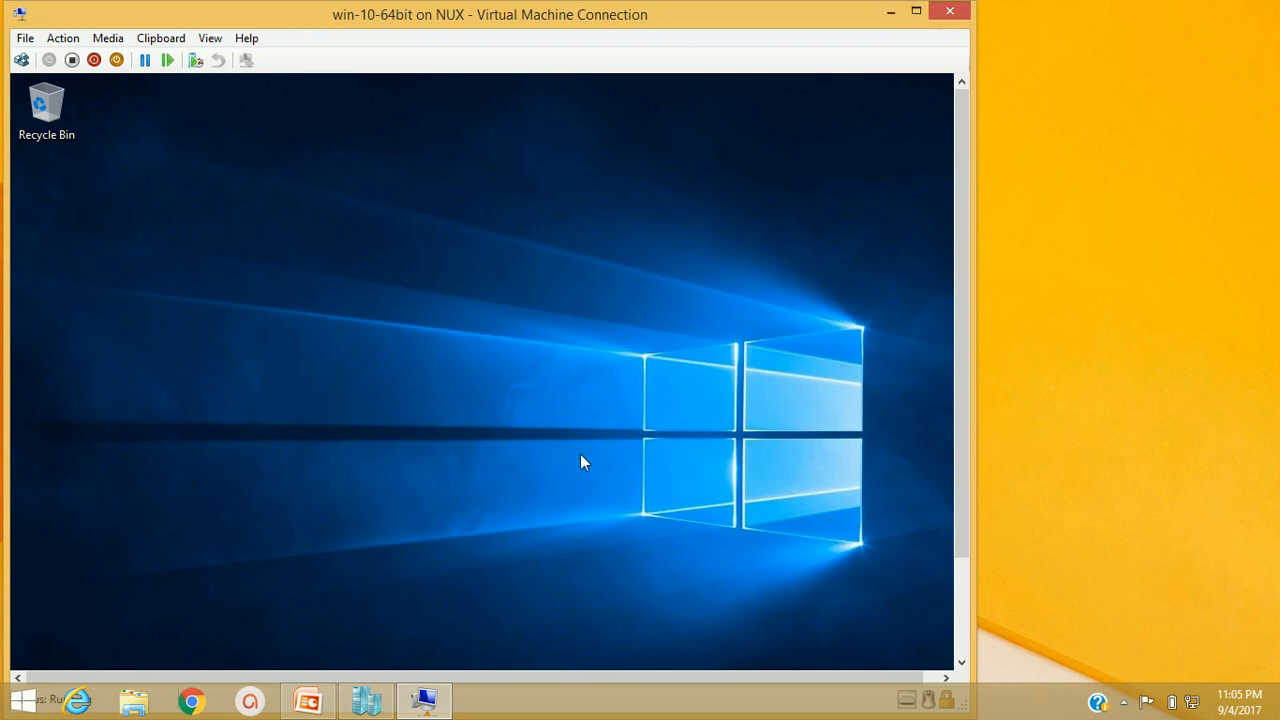
pyautogui.click(886, 12)
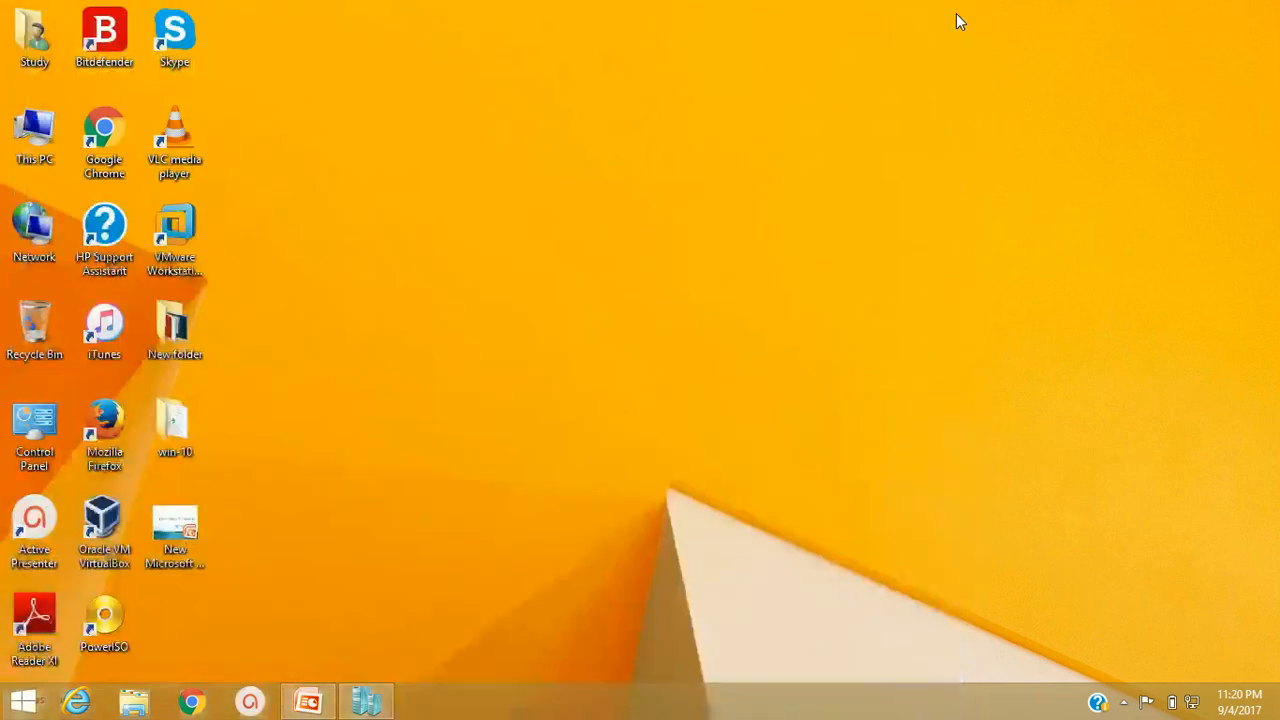
# Launch Hyper-V Virtual Machine Connection as administrator from a Start search for 'hy'
pyautogui.press('super')
pyautogui.write('hy')
pyautogui.press('Down')
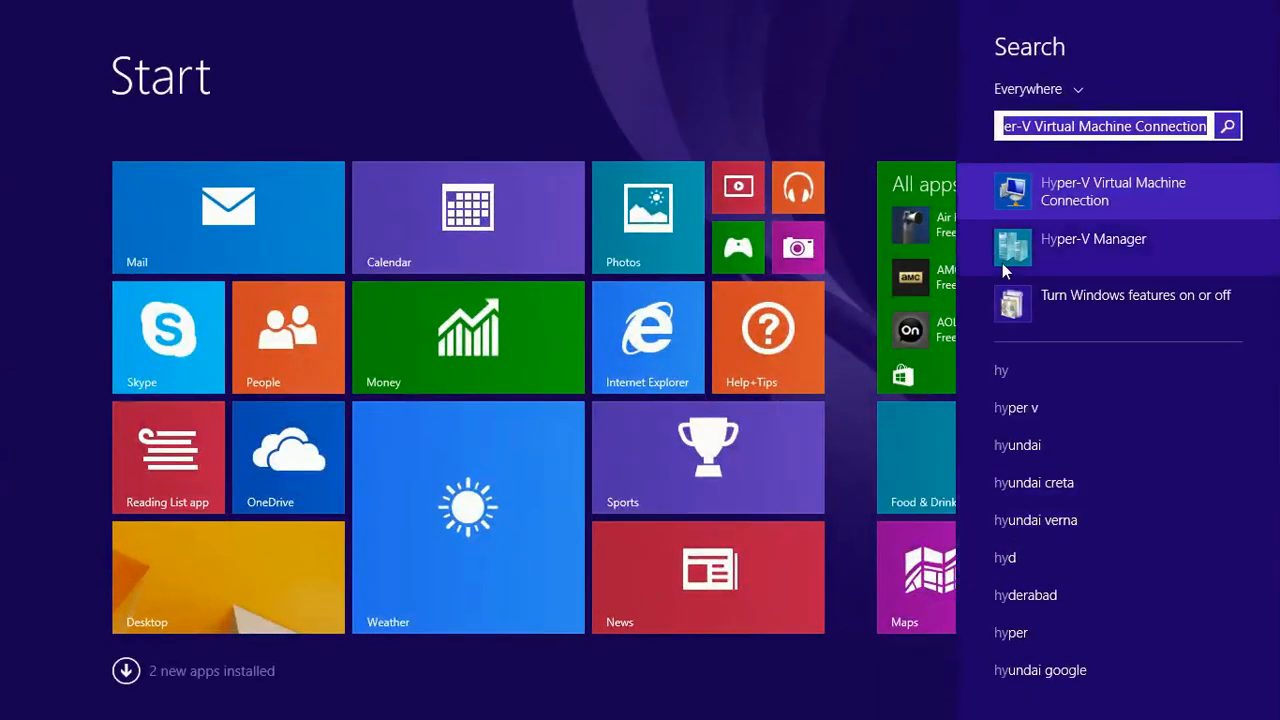
pyautogui.rightClick(1071, 187)
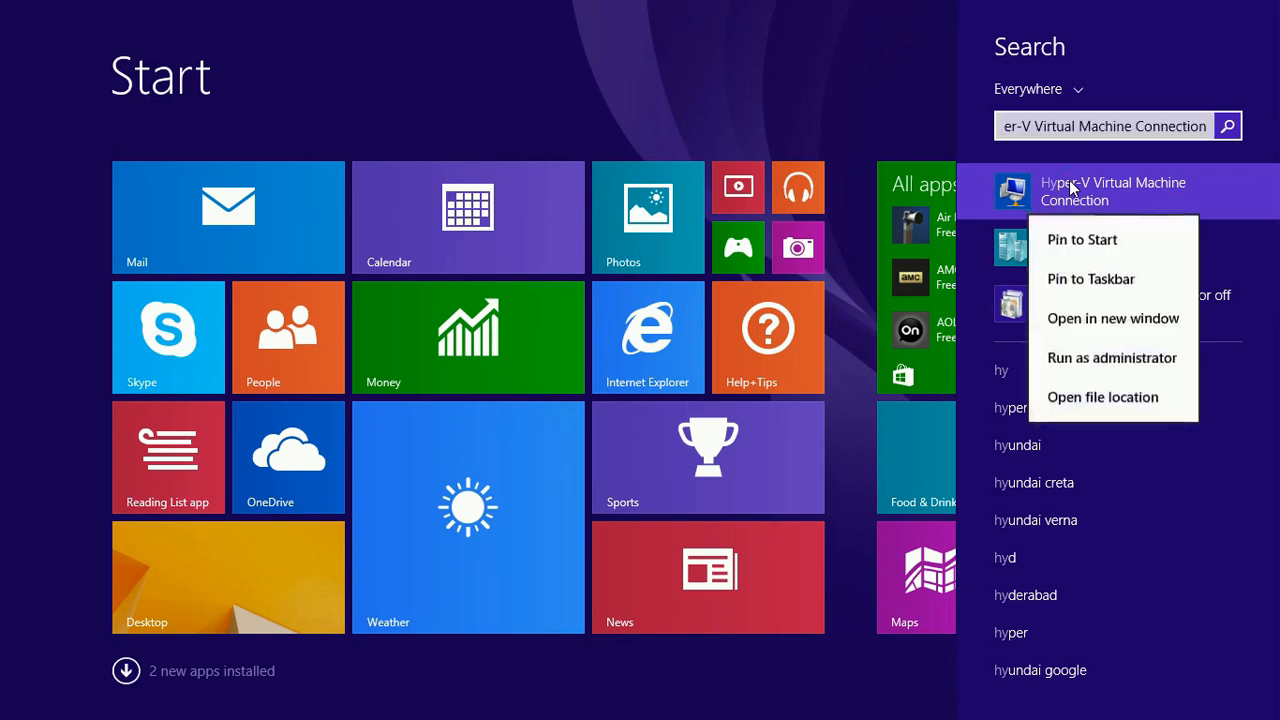
pyautogui.click(1107, 357)
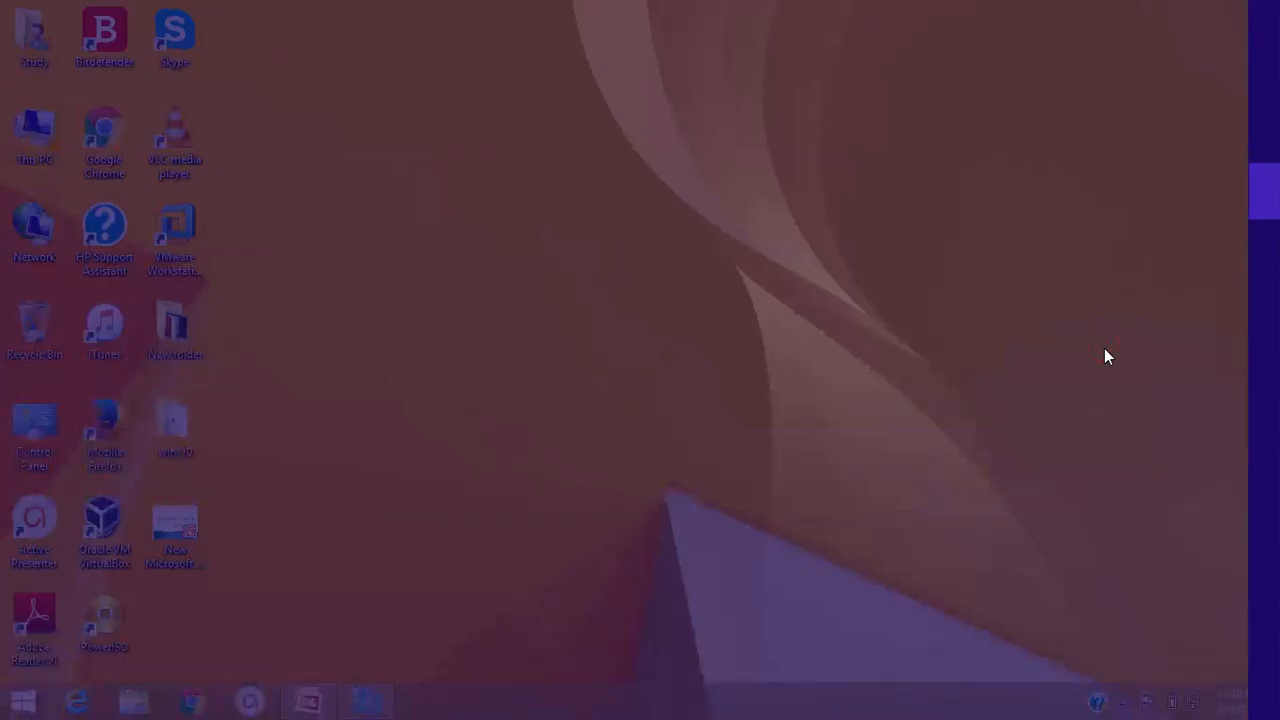
pyautogui.click(727, 377)
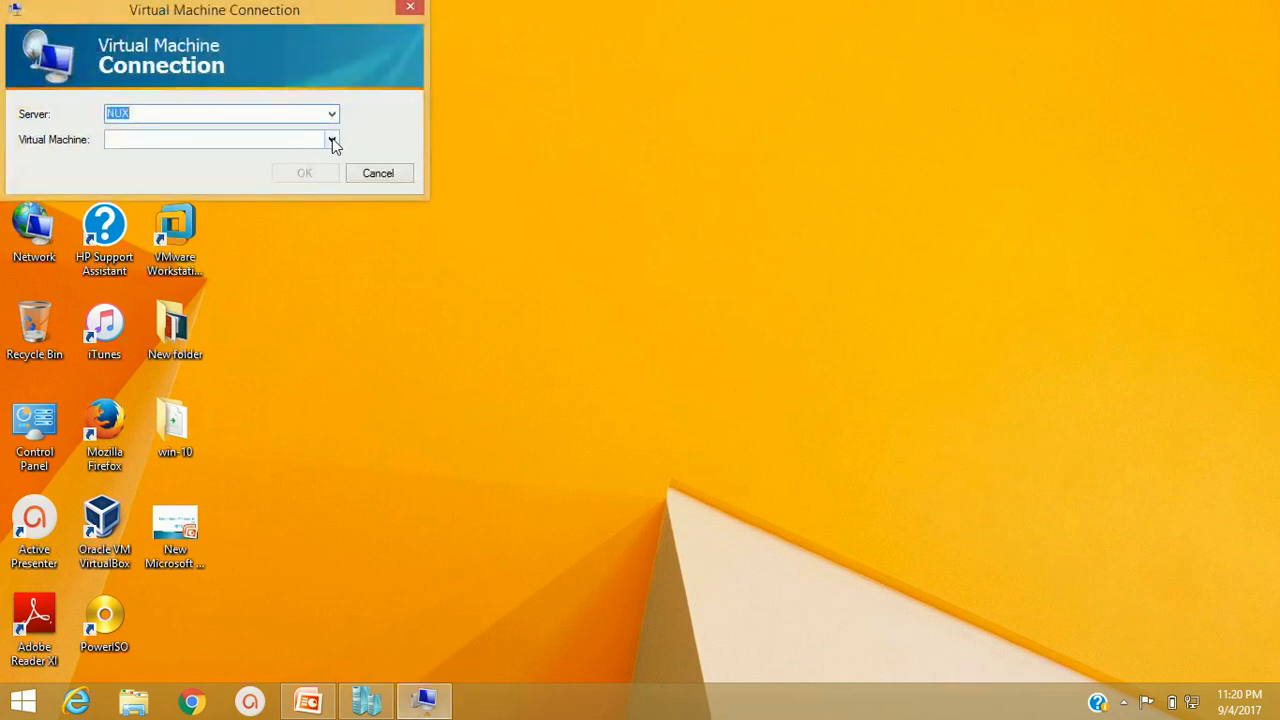
# Choose win-10-64bit from the virtual machine list and connect to it
pyautogui.click(331, 140)
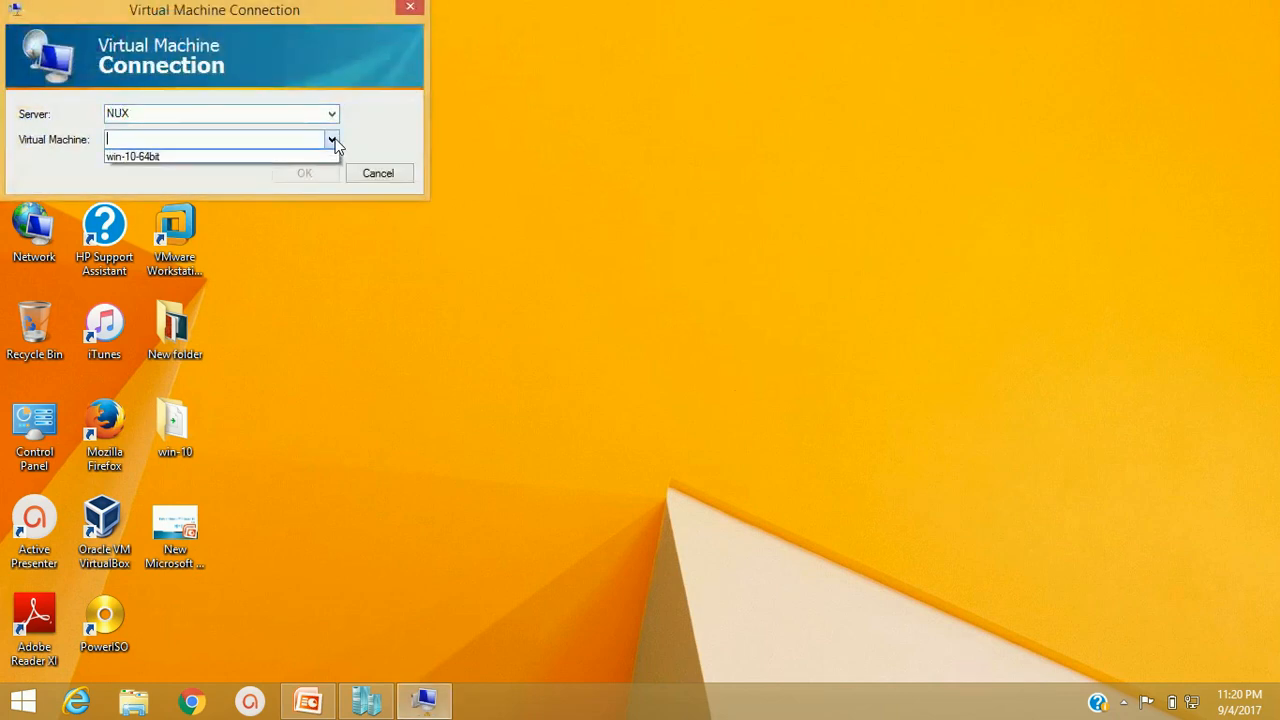
pyautogui.click(260, 156)
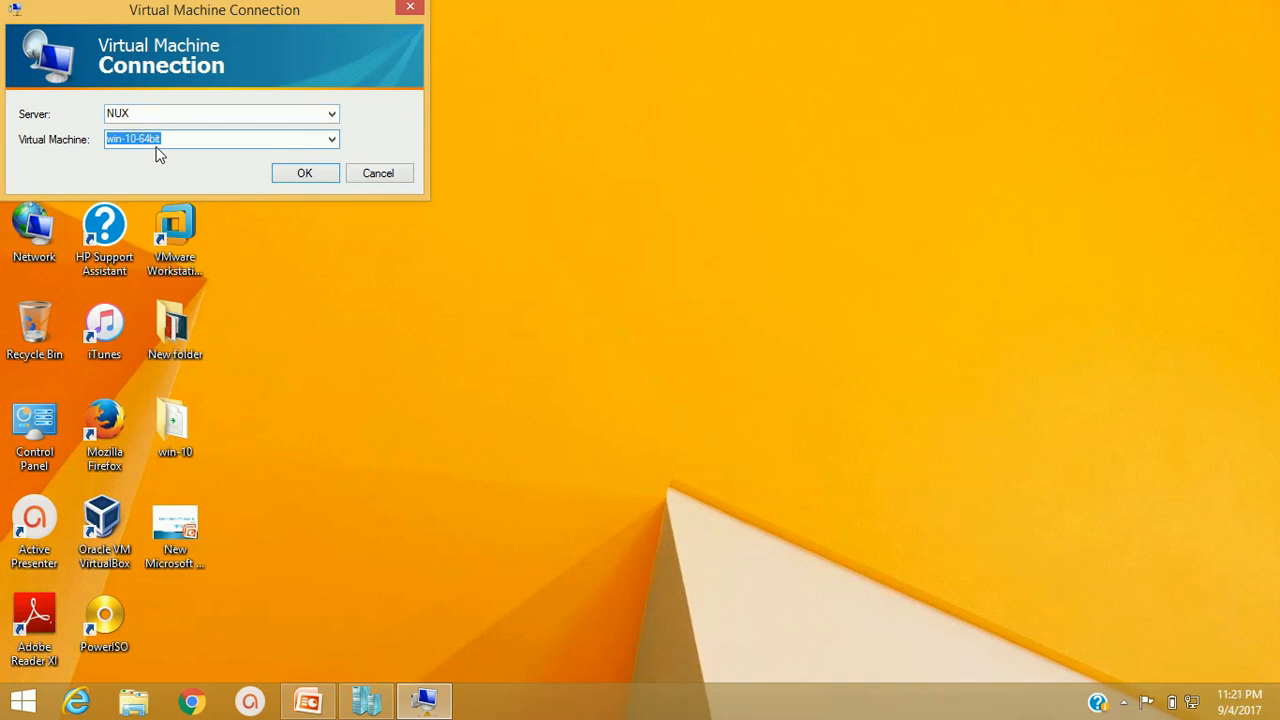
pyautogui.click(316, 173)
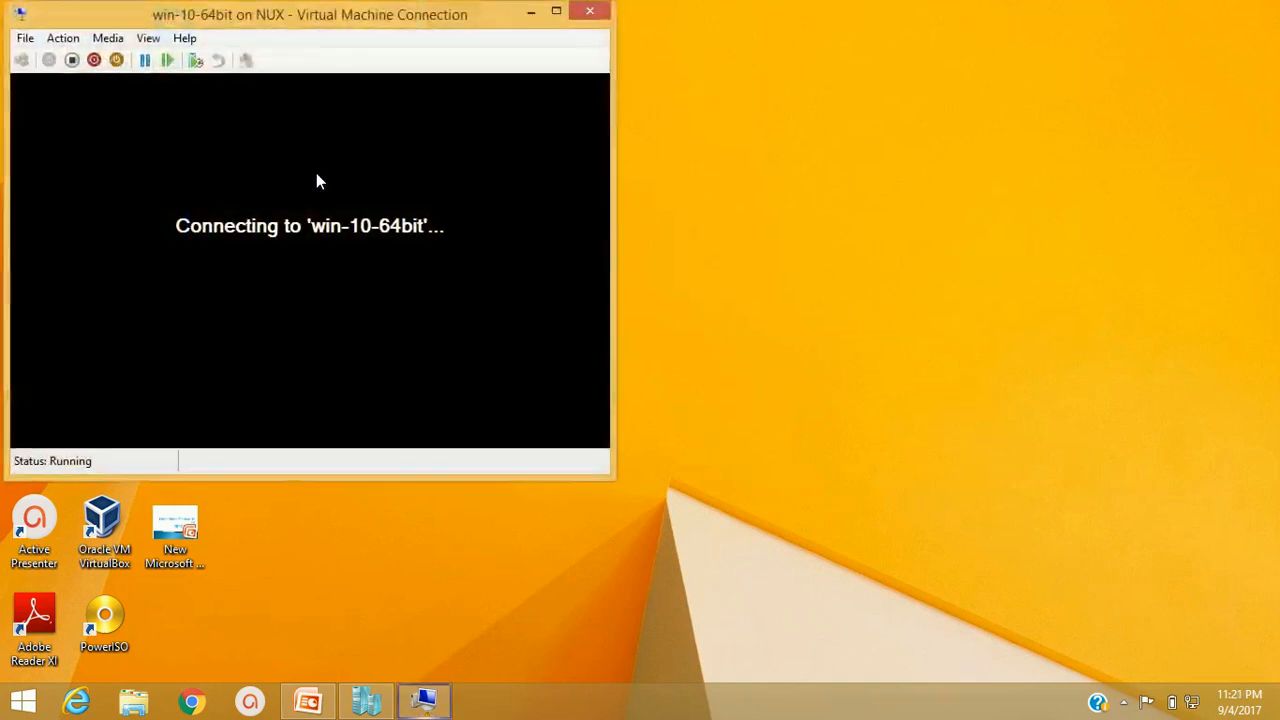